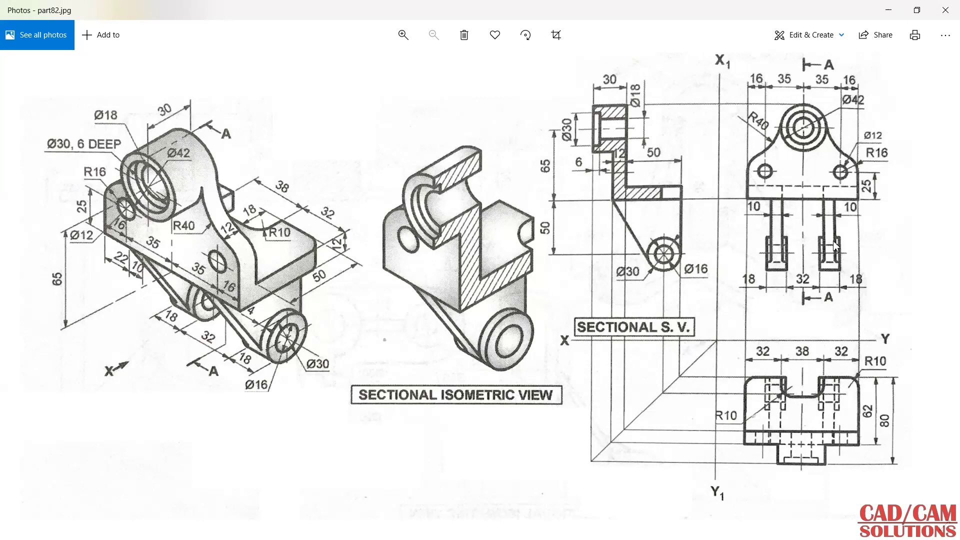
# Bring NX 12's empty model1.prt to the front and cancel the view rotation mode
pyautogui.hotkey('alt', 'Tab')
pyautogui.press('Escape')
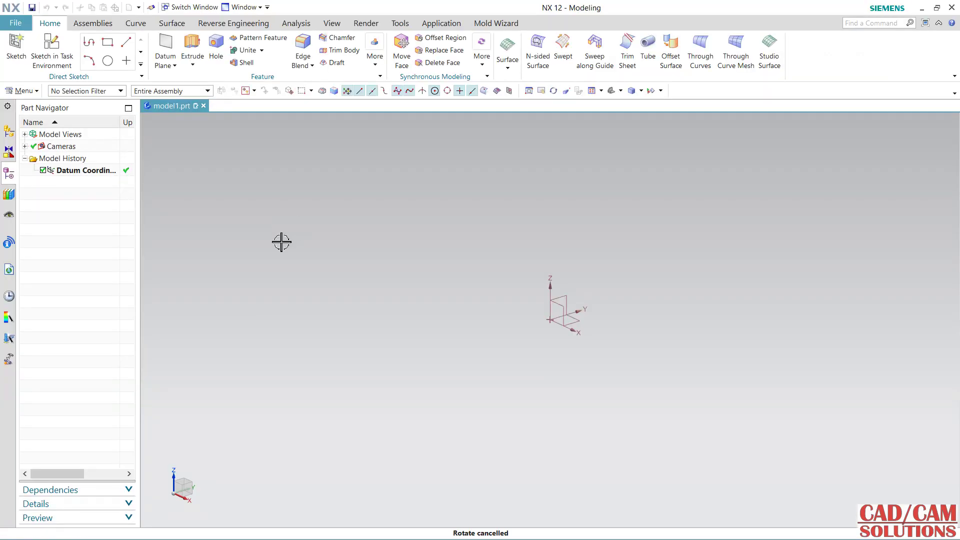
# Create a sketch on the datum YZ plane, using the axis as horizontal reference
pyautogui.click(47, 62)
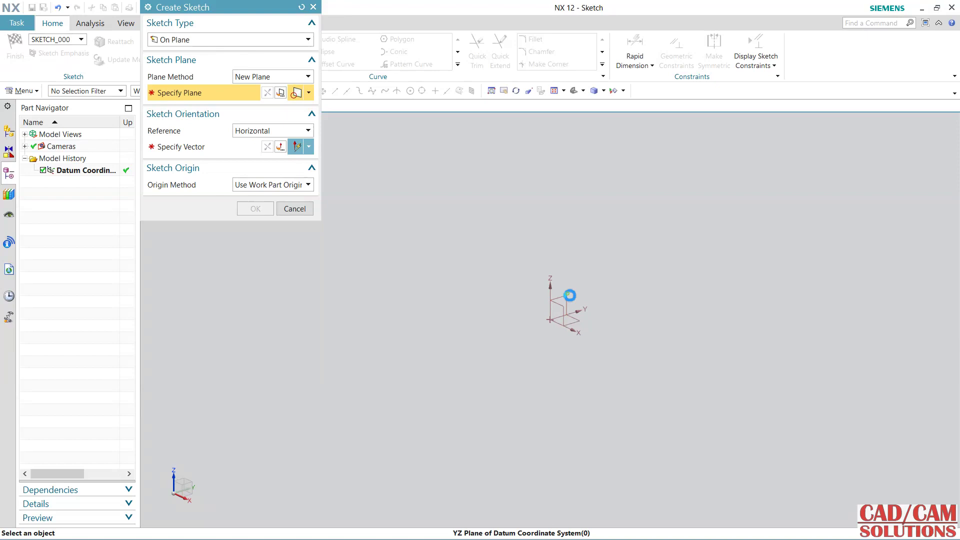
pyautogui.click(570, 294)
pyautogui.click(581, 313)
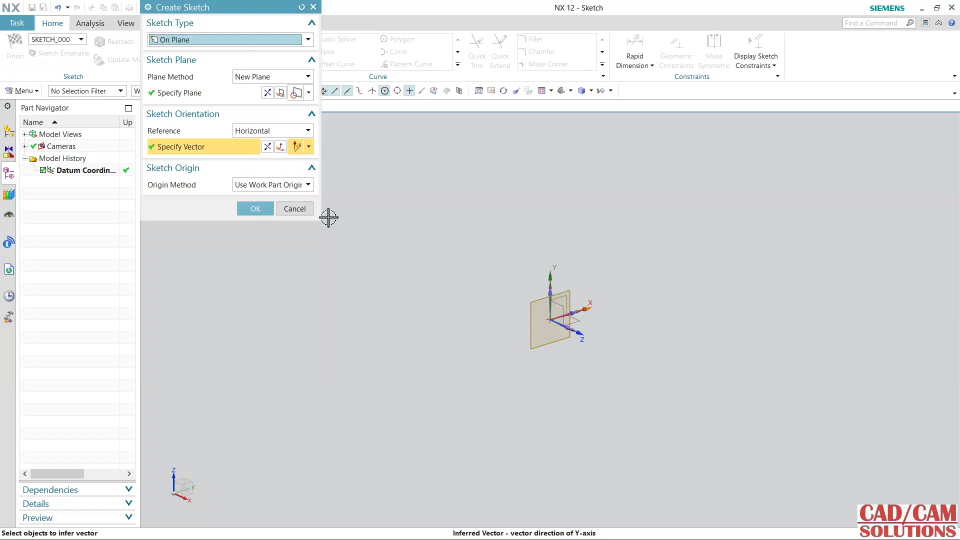
pyautogui.click(267, 209)
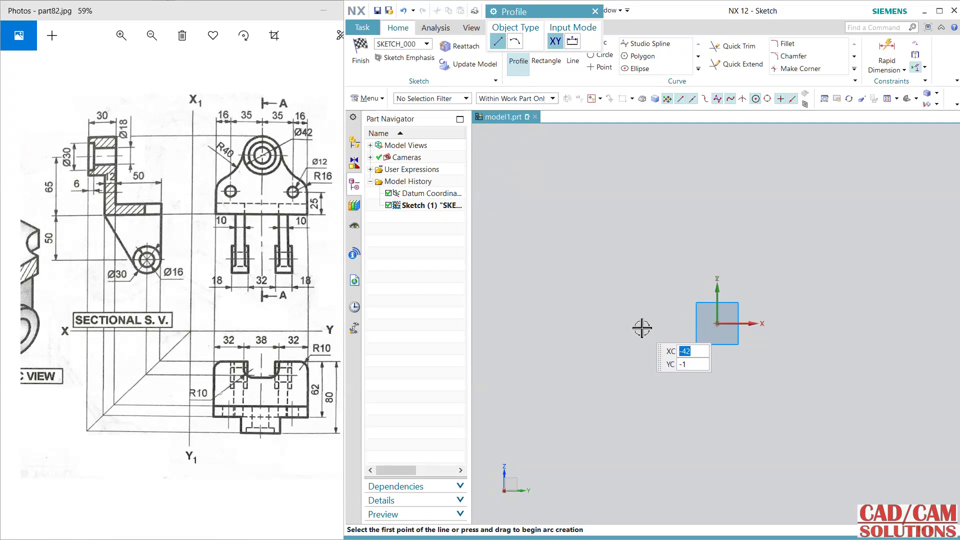
# Draw a horizontal base line and dimension its length as 70+32 (102 mm)
pyautogui.click(632, 318)
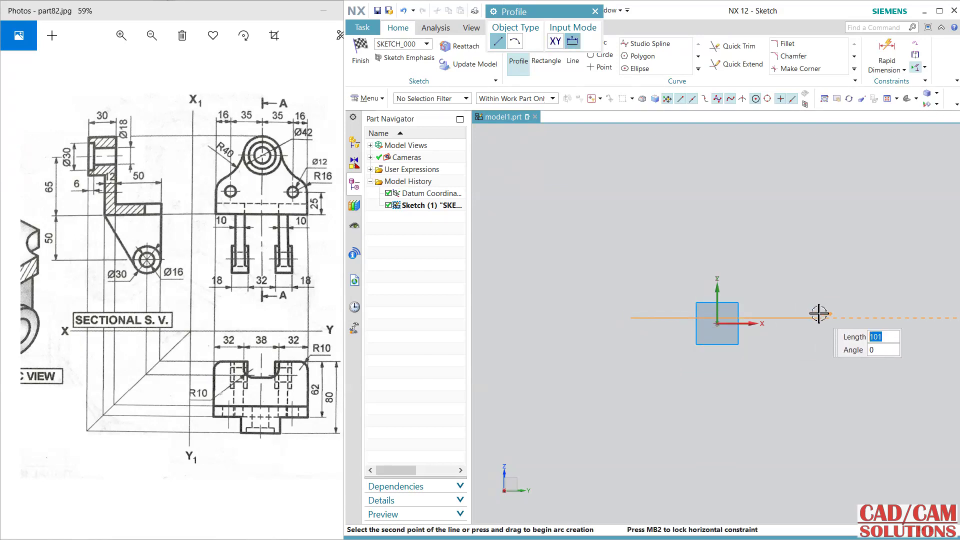
pyautogui.click(818, 314)
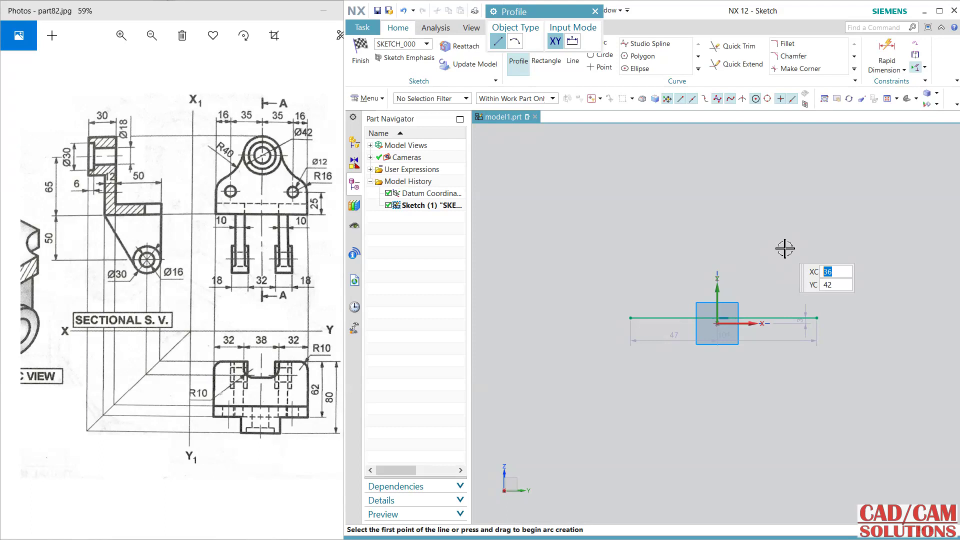
pyautogui.press('Escape')
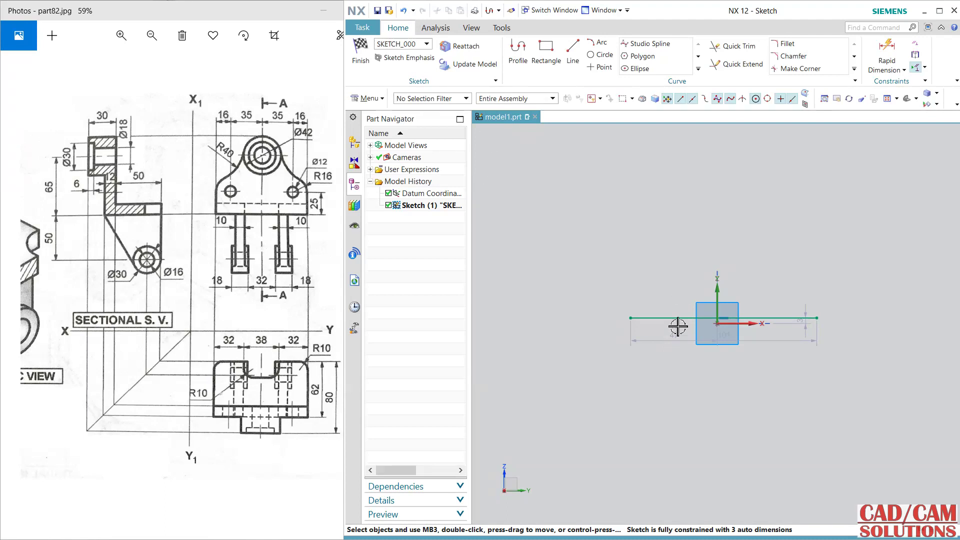
pyautogui.click(678, 340)
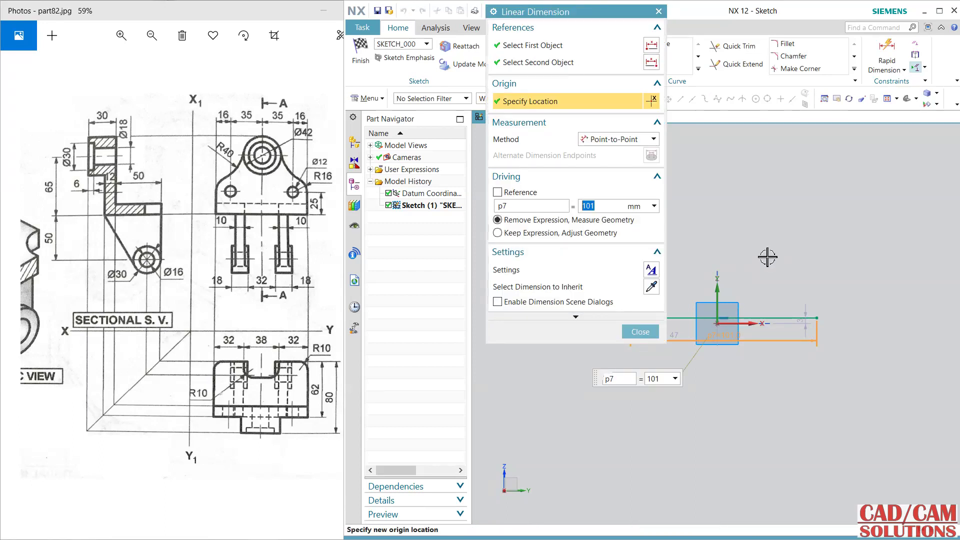
pyautogui.write('70')
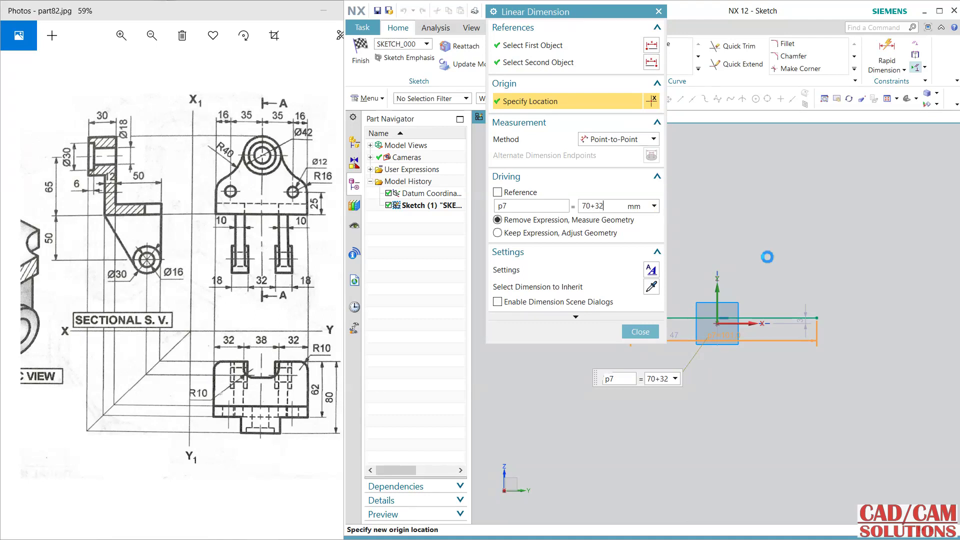
pyautogui.write('+32')
pyautogui.press('Return')
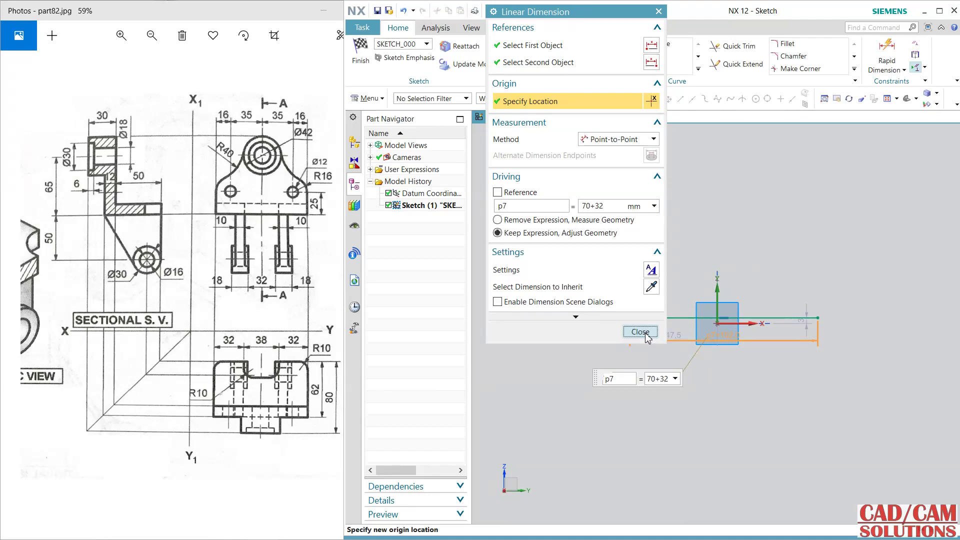
pyautogui.click(640, 332)
pyautogui.moveTo(776, 343); pyautogui.dragTo(764, 375)
# Make the base line's midpoint coincident with the sketch origin and tidy the 102 dimension
pyautogui.click(721, 319)
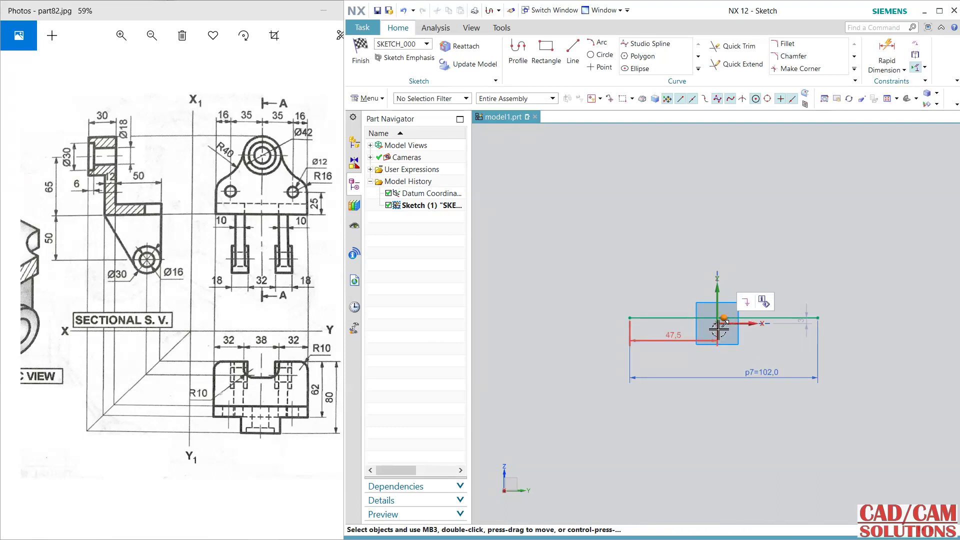
pyautogui.click(721, 325)
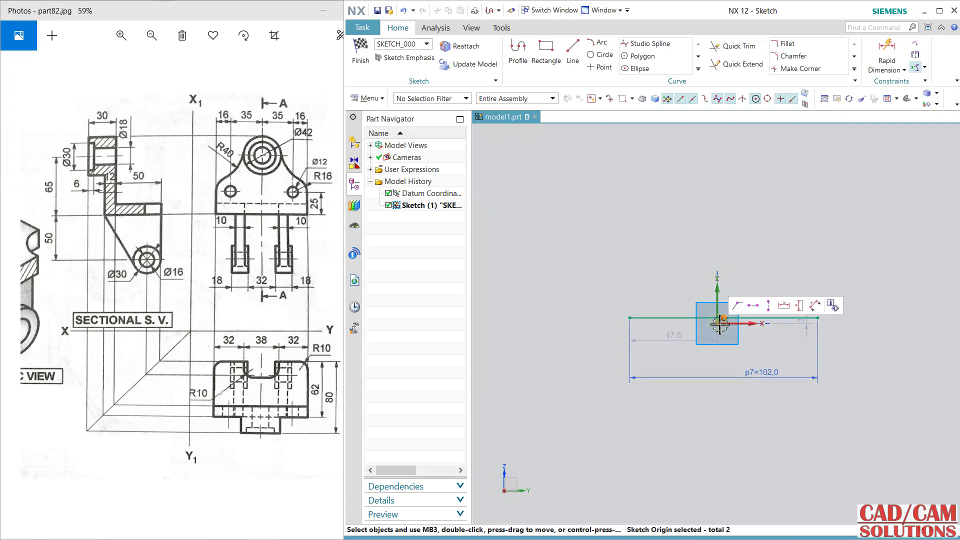
pyautogui.click(737, 305)
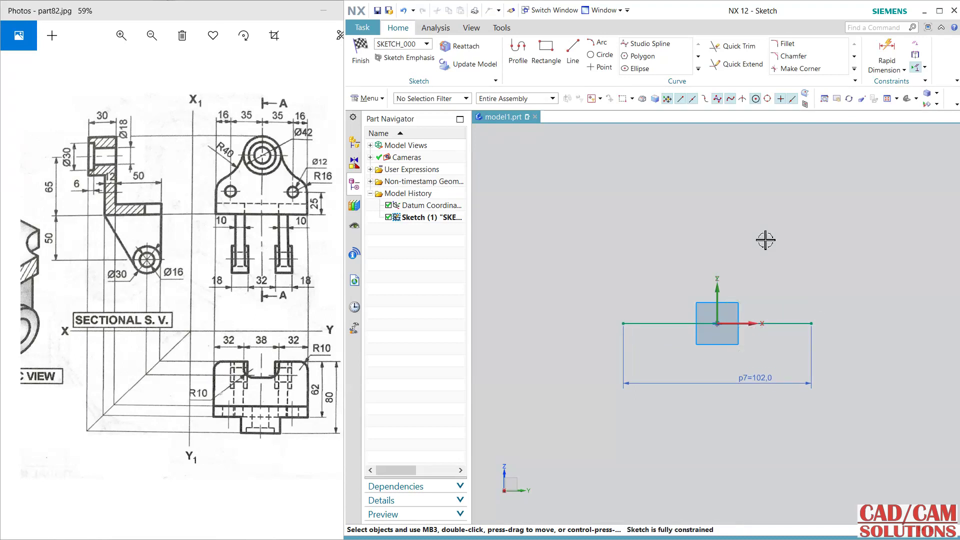
pyautogui.moveTo(754, 378); pyautogui.dragTo(740, 340)
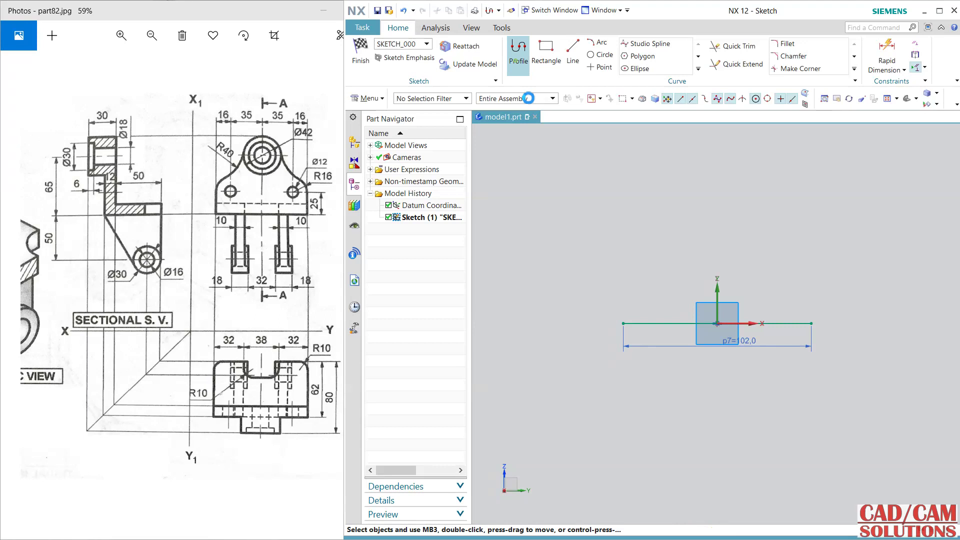
# Draw a 24 mm vertical line from the base line's left end, topped by two S-shaped arcs
pyautogui.click(518, 50)
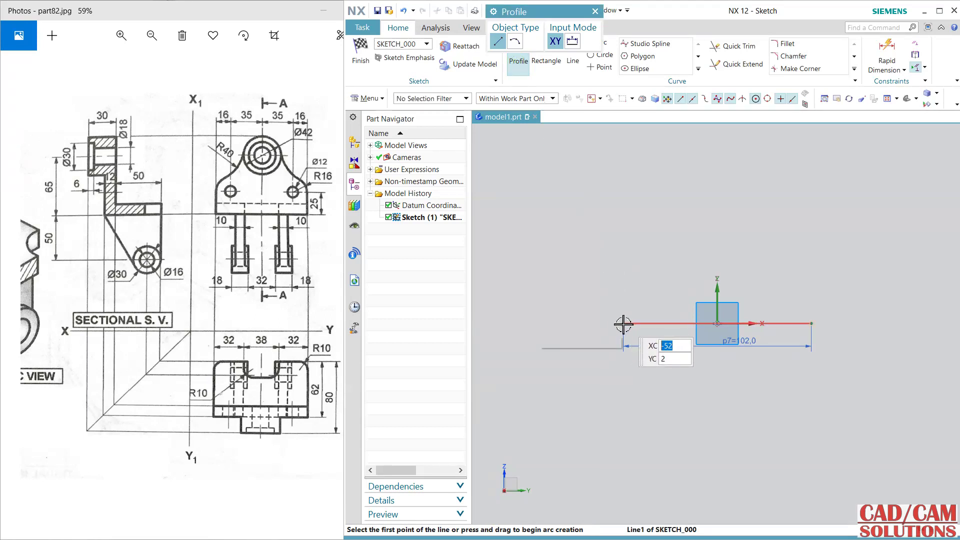
pyautogui.click(625, 324)
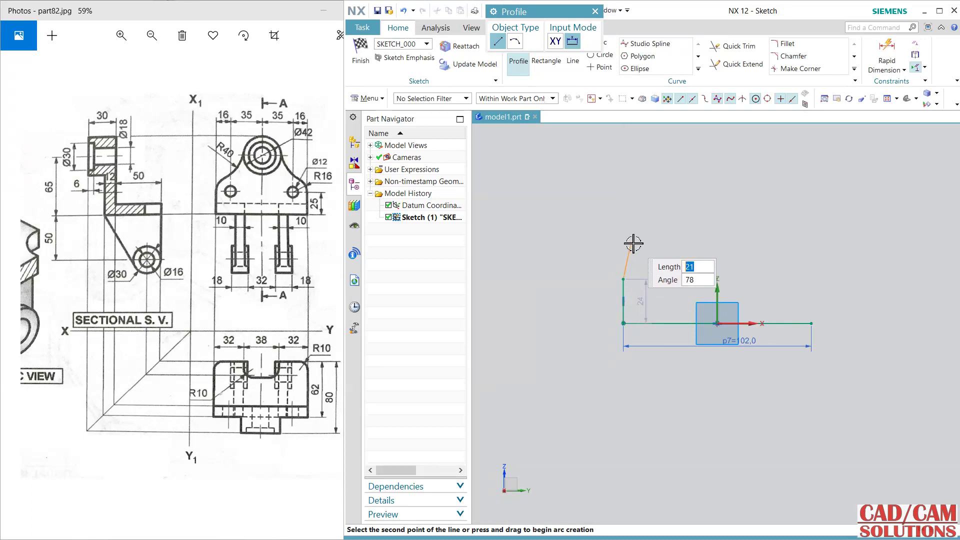
pyautogui.press('Return')
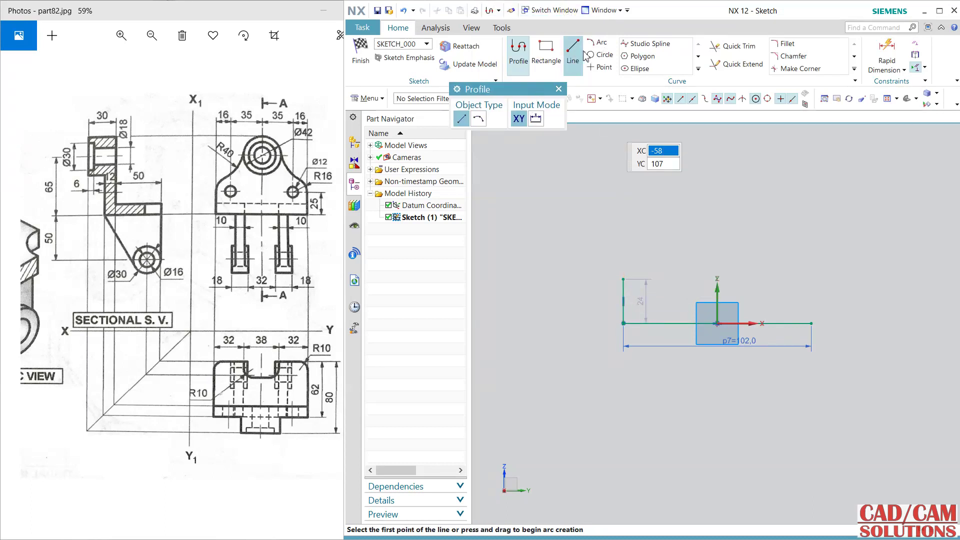
pyautogui.click(597, 42)
pyautogui.click(624, 280)
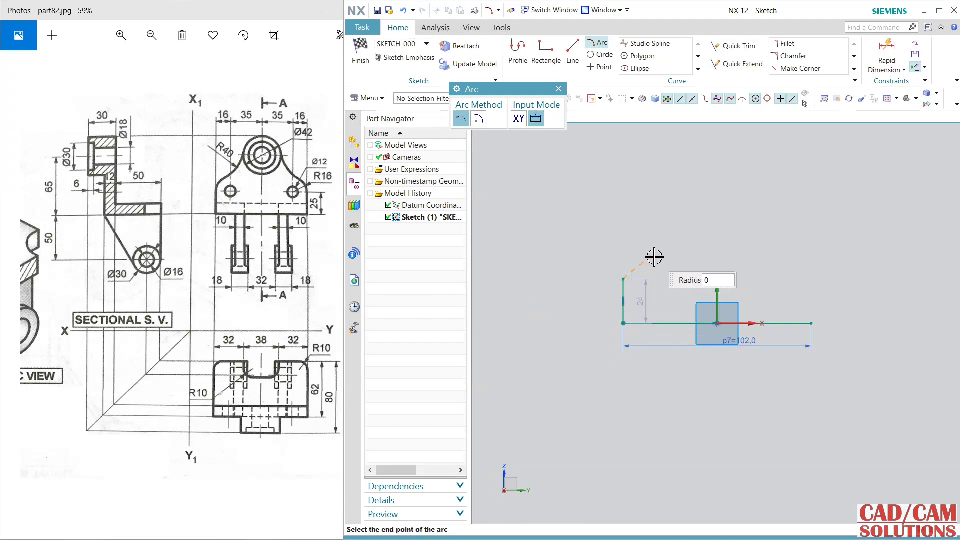
pyautogui.click(623, 259)
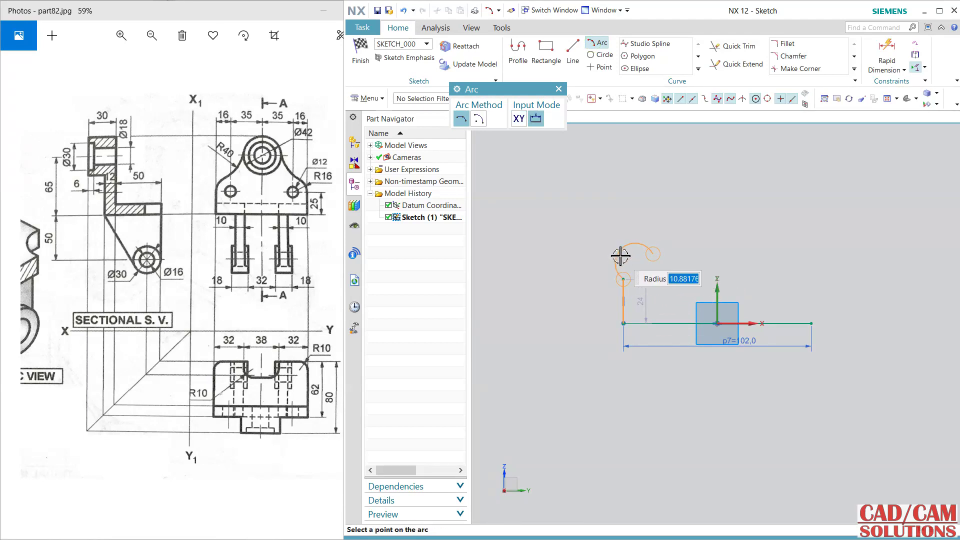
pyautogui.click(654, 254)
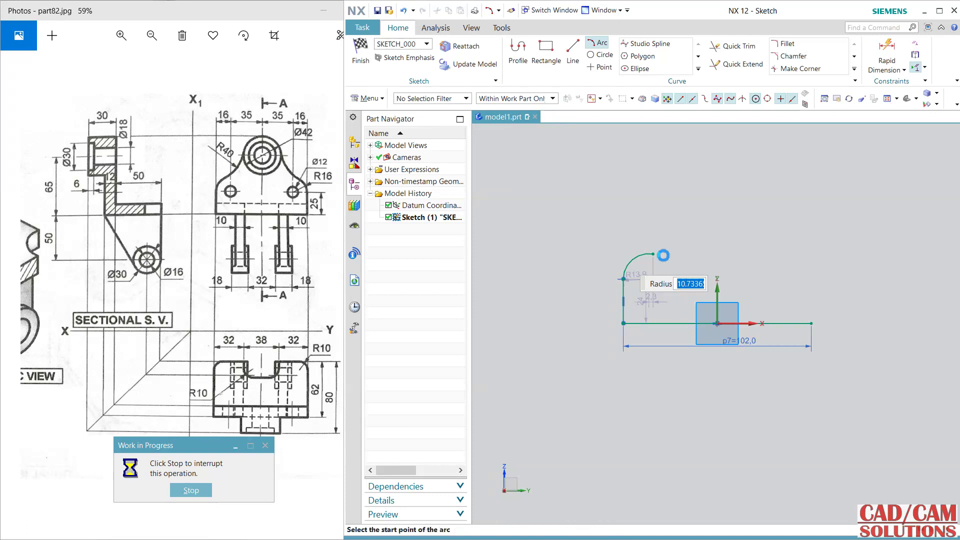
pyautogui.click(654, 256)
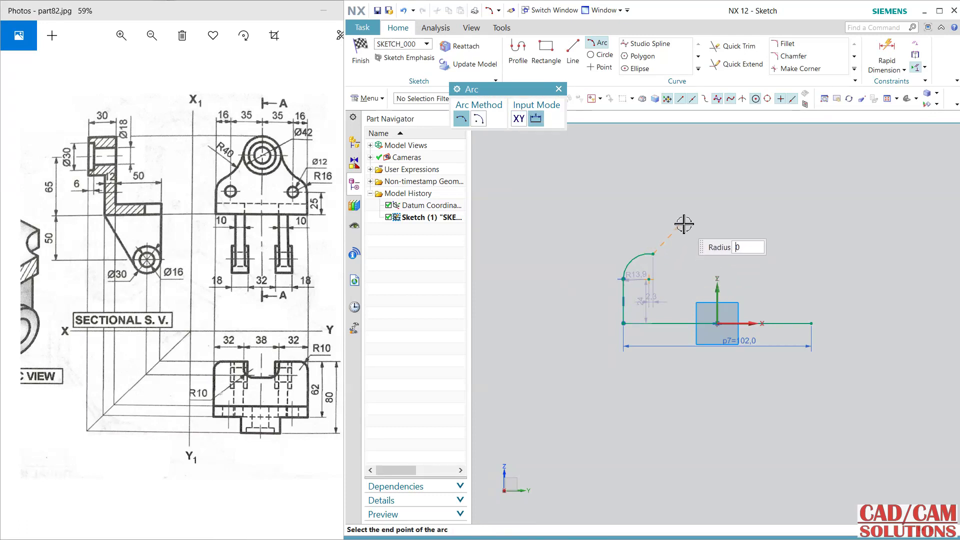
pyautogui.click(684, 215)
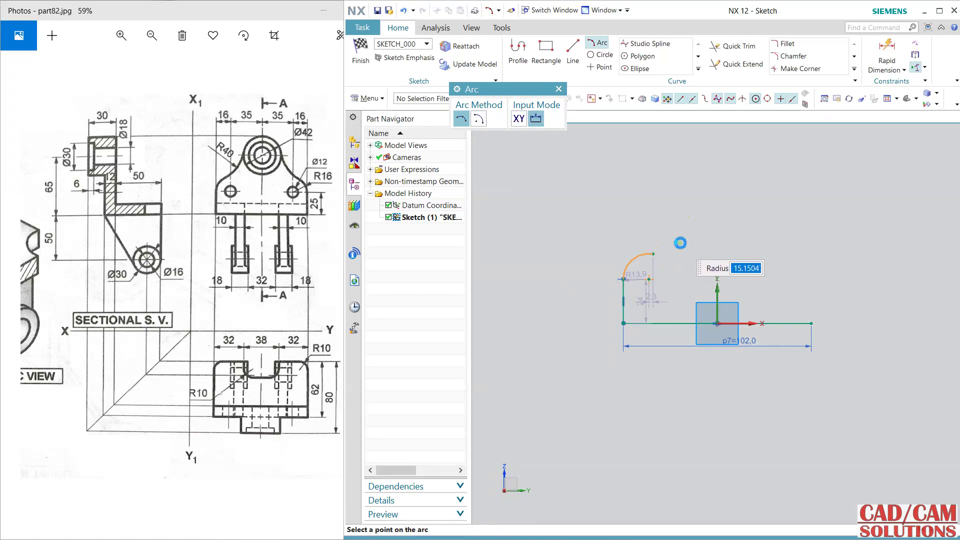
pyautogui.click(678, 242)
pyautogui.press('Escape')
# Draw a circle centred on the upper arc's centre
pyautogui.click(600, 55)
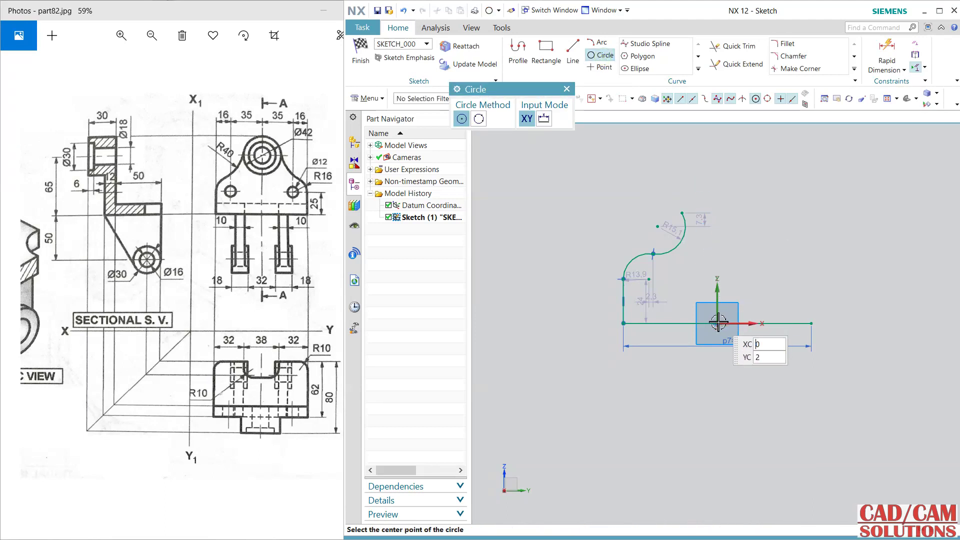
pyautogui.click(658, 226)
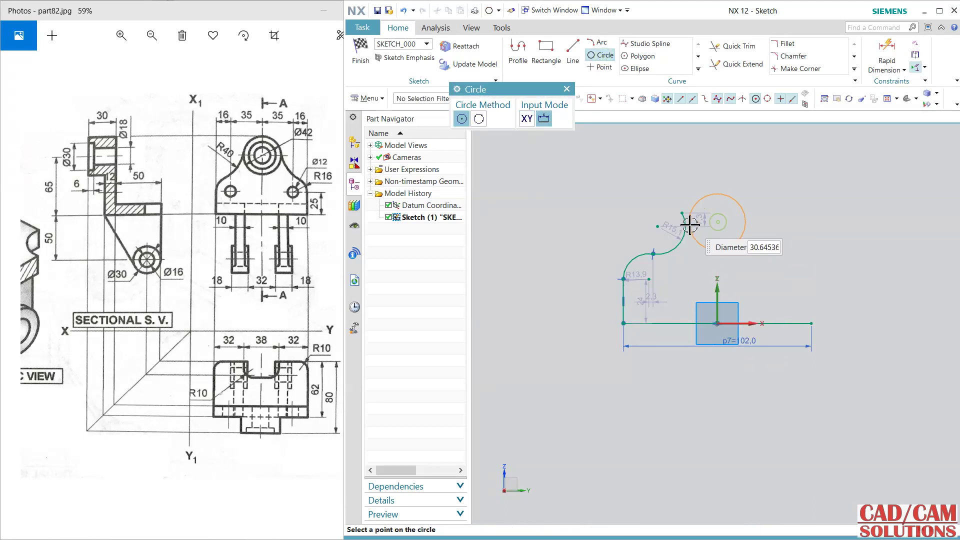
pyautogui.press('Return')
pyautogui.press('Escape')
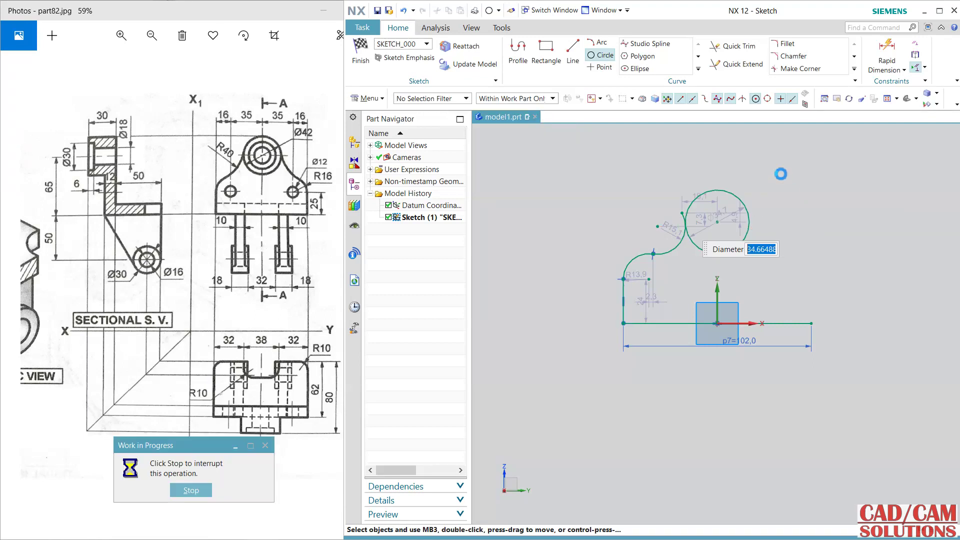
# Make the upper arc tangent to the circle
pyautogui.click(735, 46)
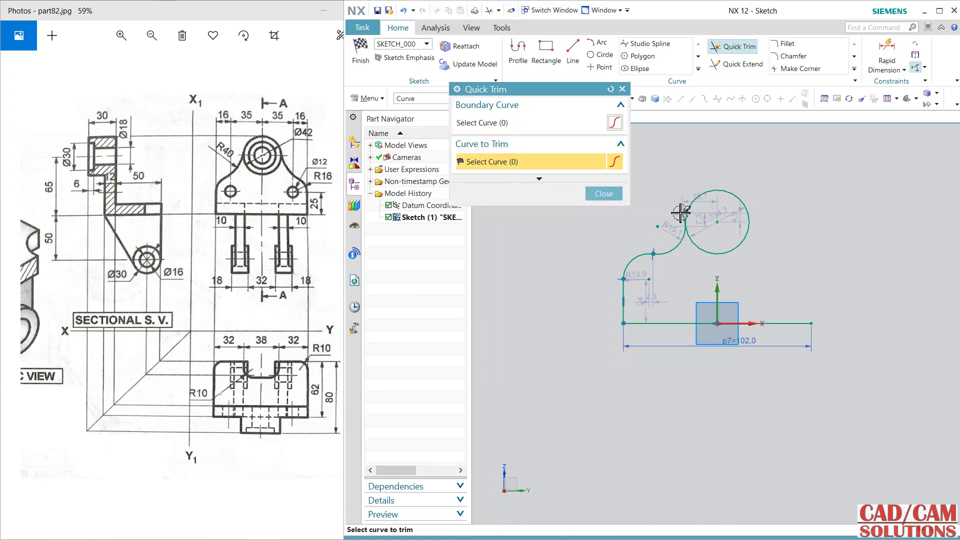
pyautogui.press('Escape')
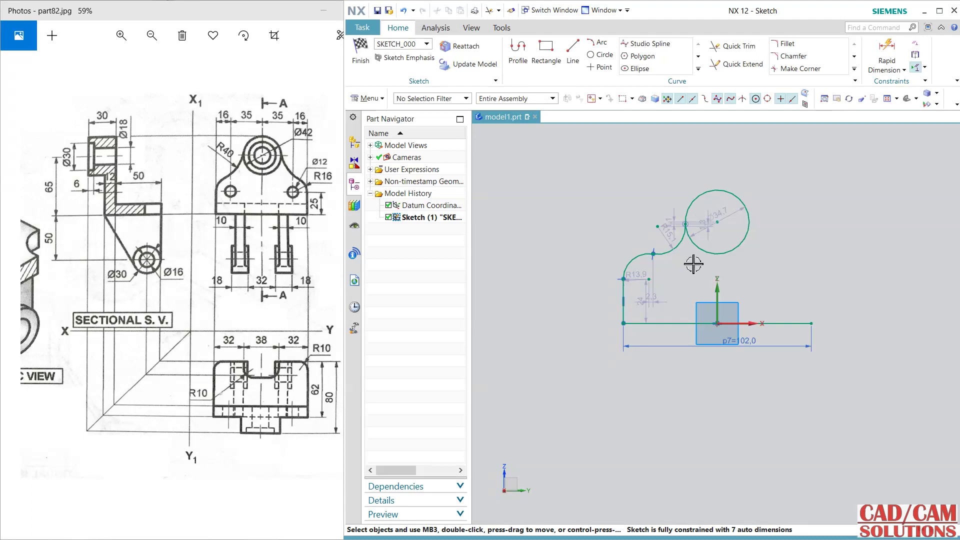
pyautogui.click(700, 252)
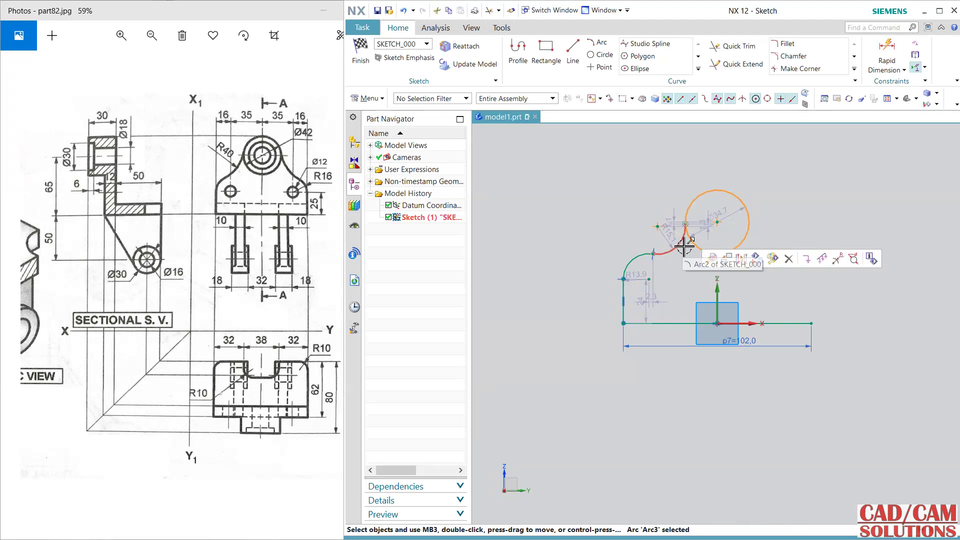
pyautogui.click(680, 239)
pyautogui.click(781, 216)
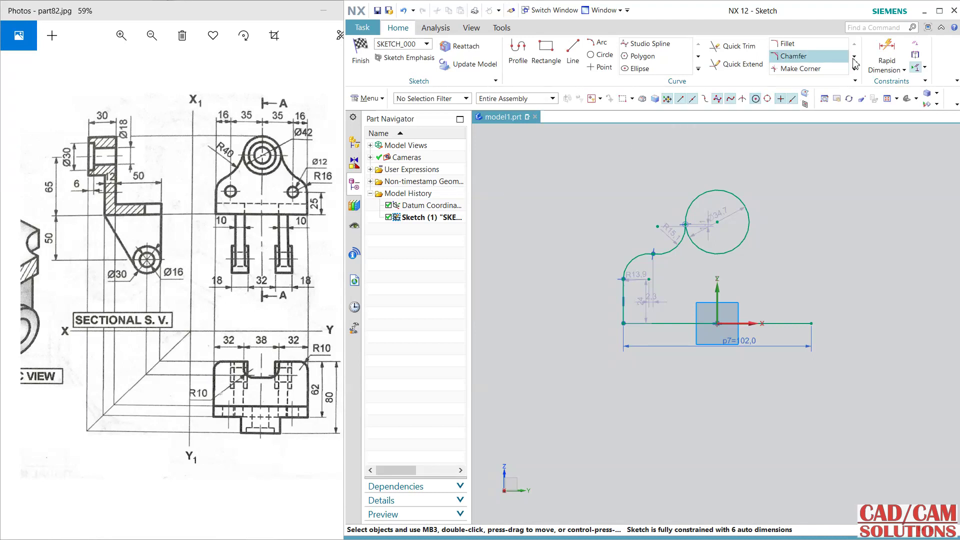
# Dimension the circle centre 65 mm above the base line
pyautogui.click(887, 54)
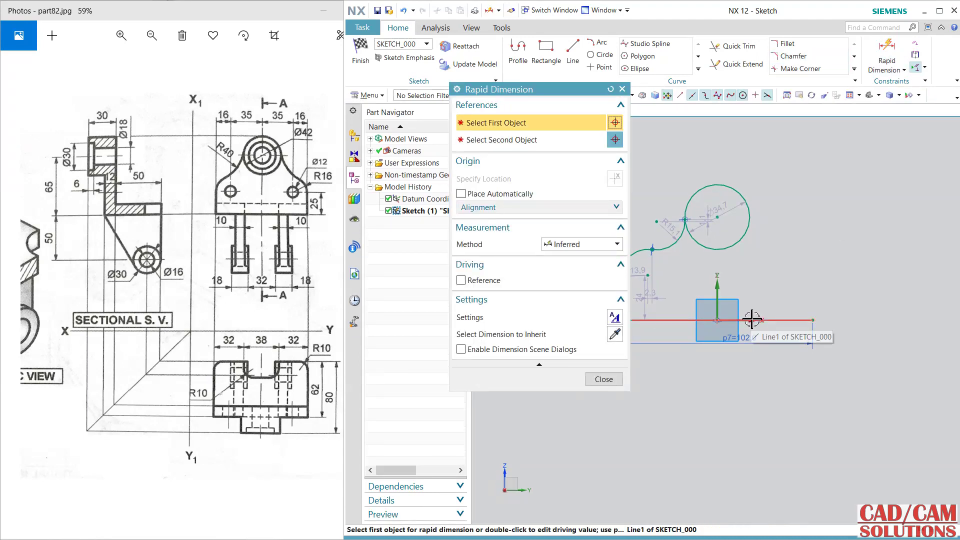
pyautogui.click(800, 321)
pyautogui.click(740, 241)
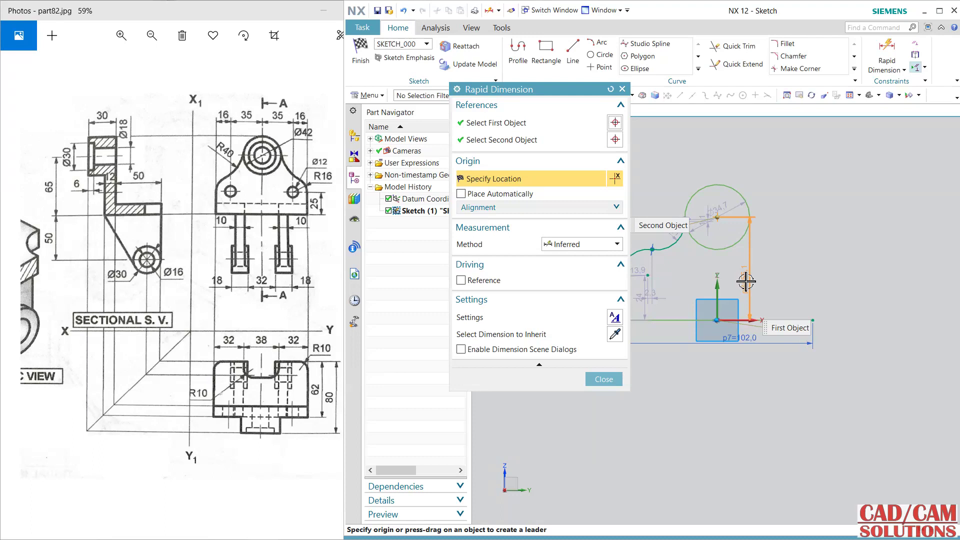
pyautogui.click(748, 280)
pyautogui.write('65')
pyautogui.press('Return')
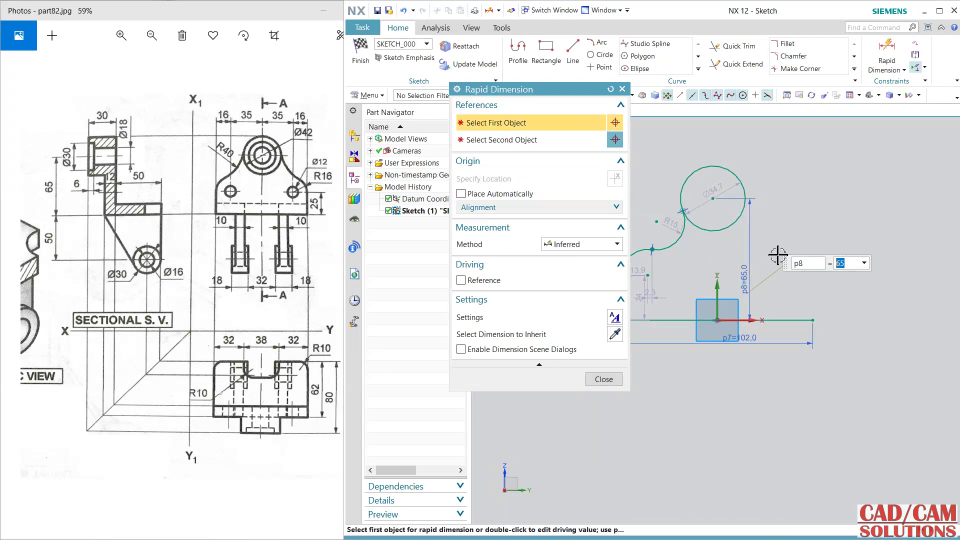
pyautogui.click(603, 379)
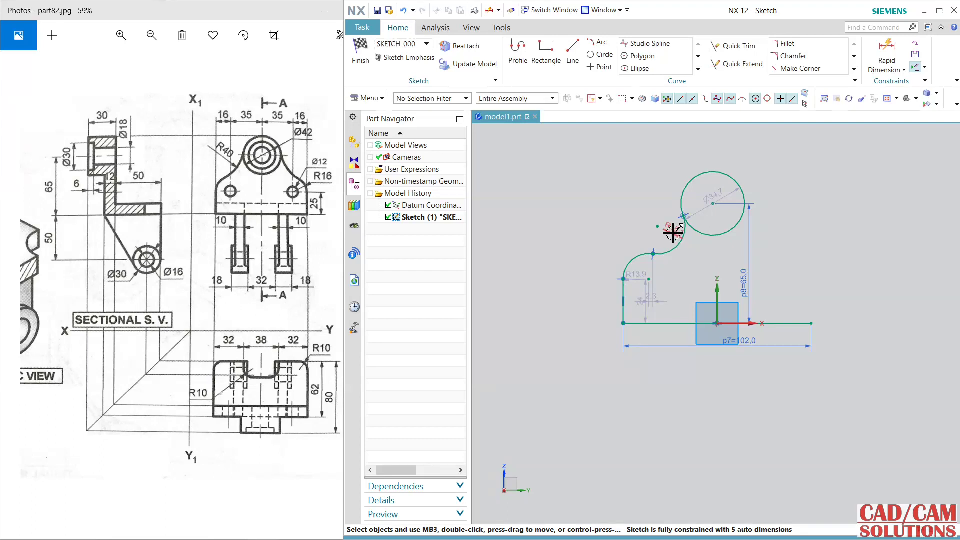
# Set the upper arc radius to R40 and the lower arc radius to R16
pyautogui.doubleClick(671, 231)
pyautogui.write('40')
pyautogui.press('Return')
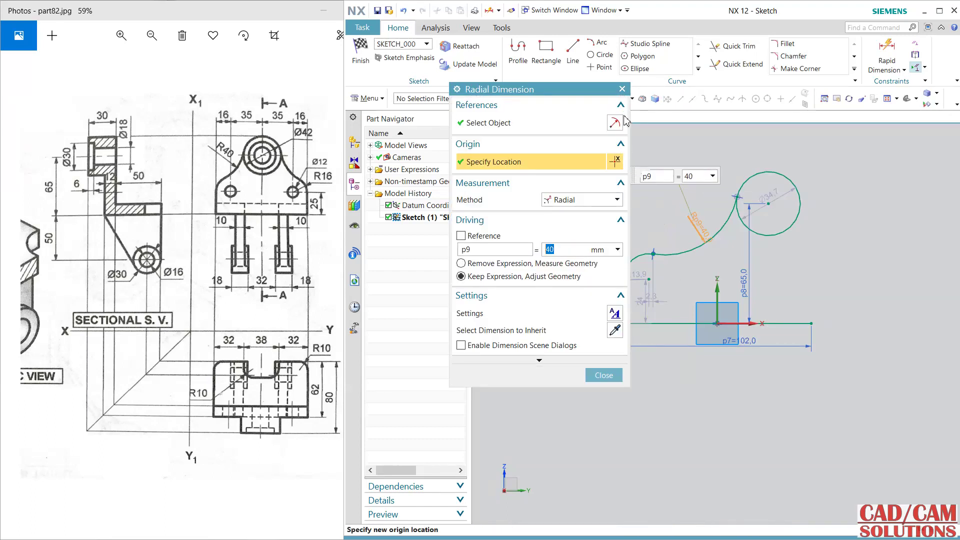
pyautogui.click(604, 375)
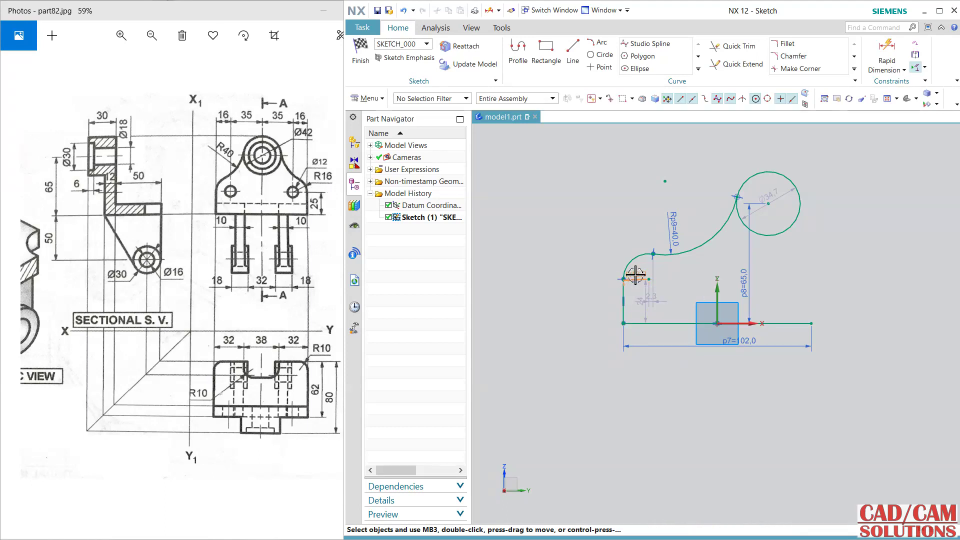
pyautogui.doubleClick(637, 274)
pyautogui.write('16')
pyautogui.press('Return')
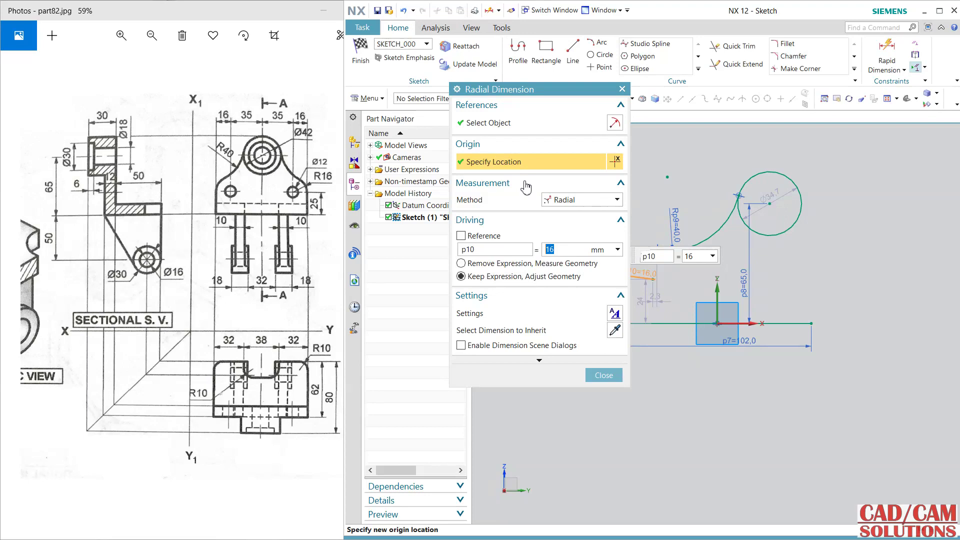
pyautogui.click(593, 376)
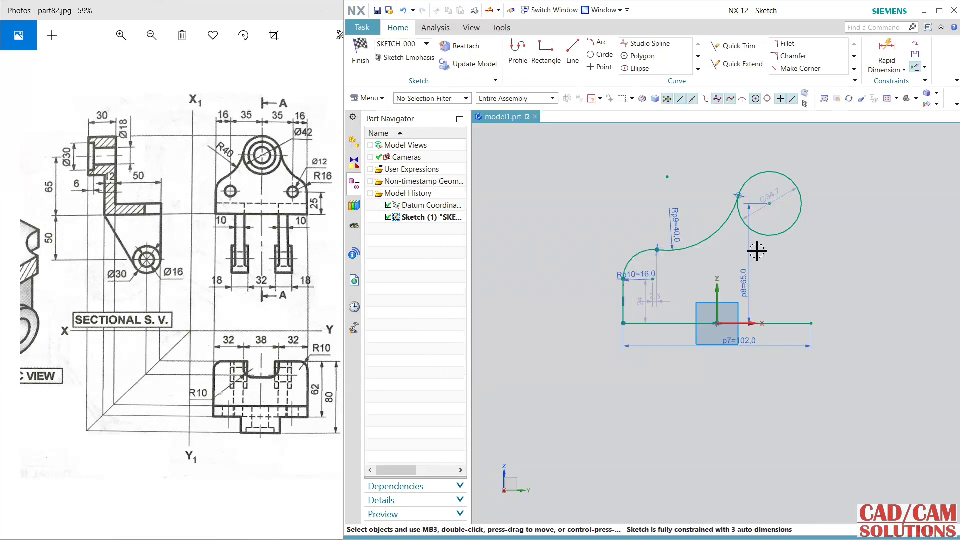
# Align the circle centre on the vertical axis, set the circle to Ø42 and side line to 25
pyautogui.click(769, 204)
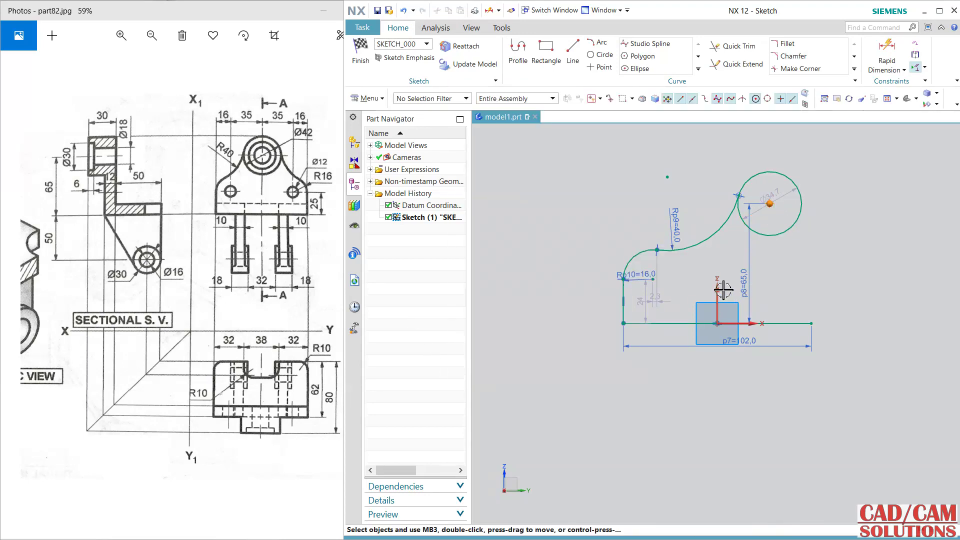
pyautogui.click(723, 289)
pyautogui.click(744, 276)
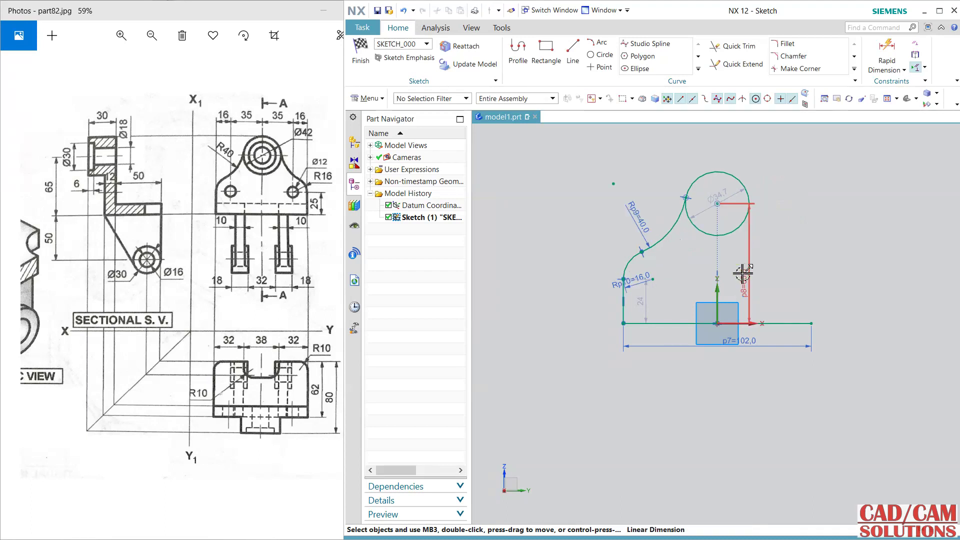
pyautogui.doubleClick(726, 198)
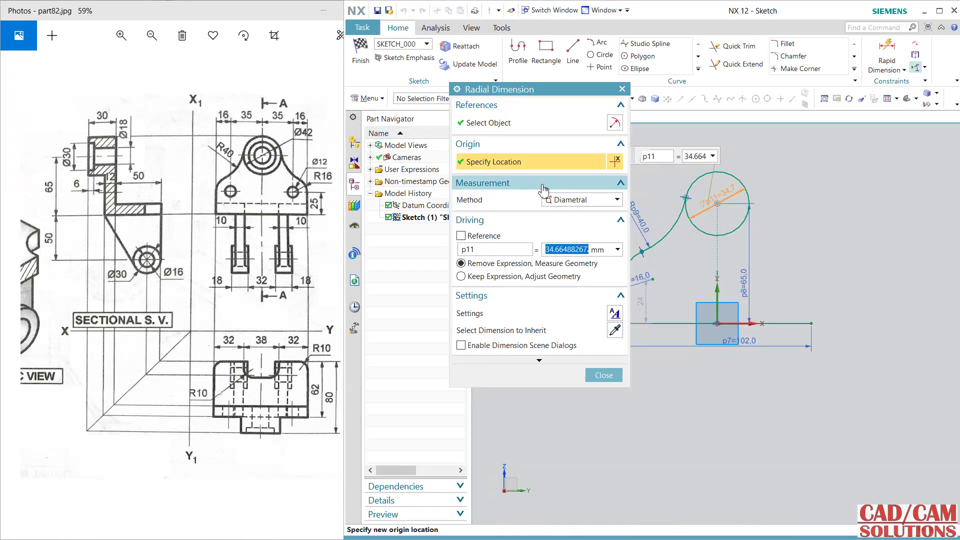
pyautogui.write('42')
pyautogui.press('Return')
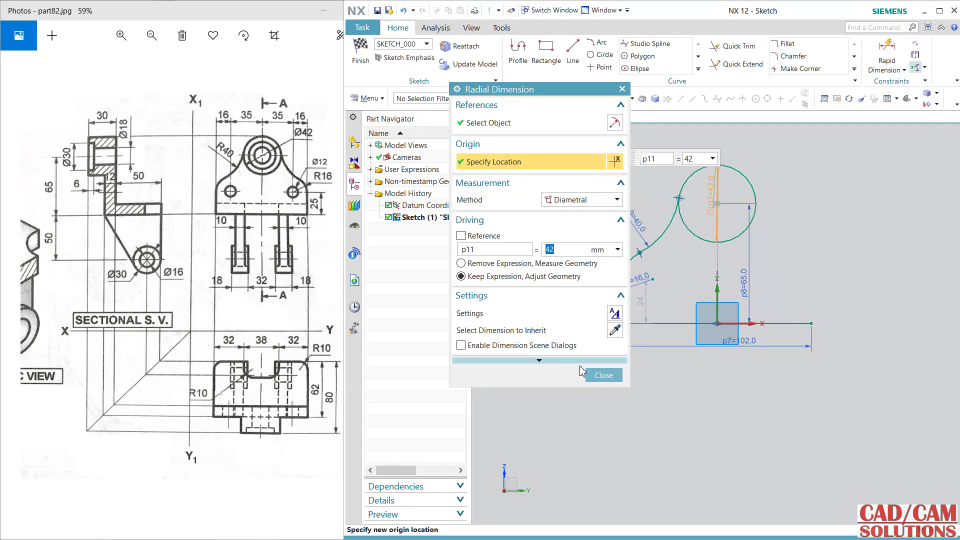
pyautogui.click(597, 376)
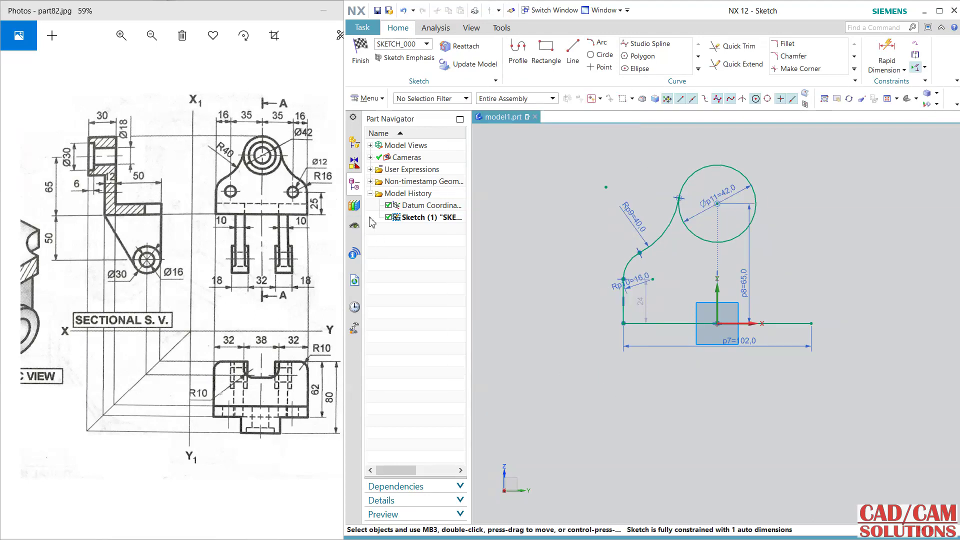
pyautogui.doubleClick(644, 299)
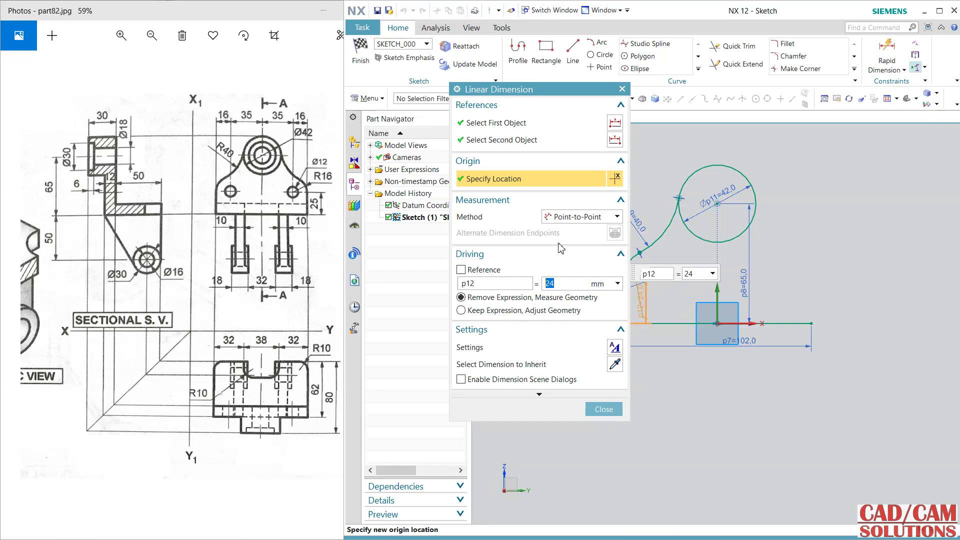
pyautogui.press('Return')
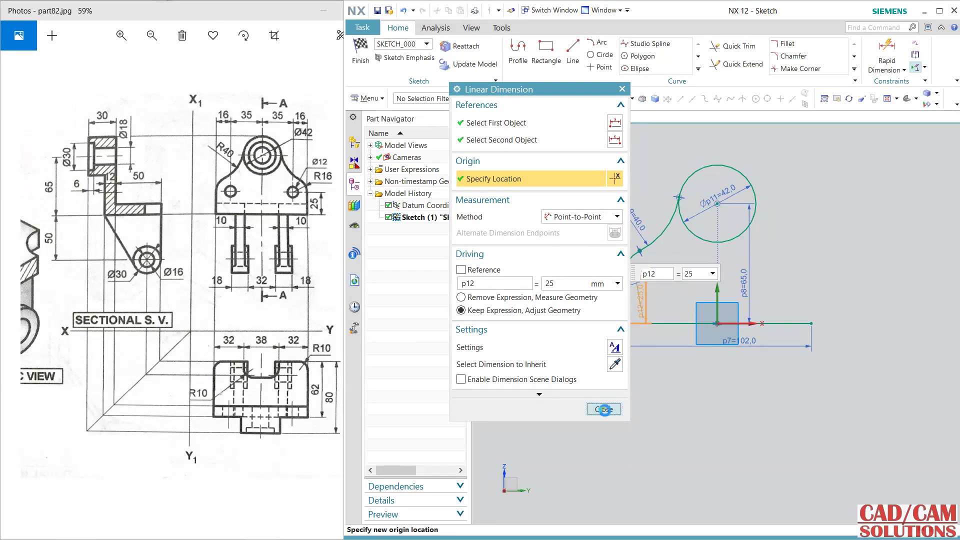
pyautogui.click(604, 410)
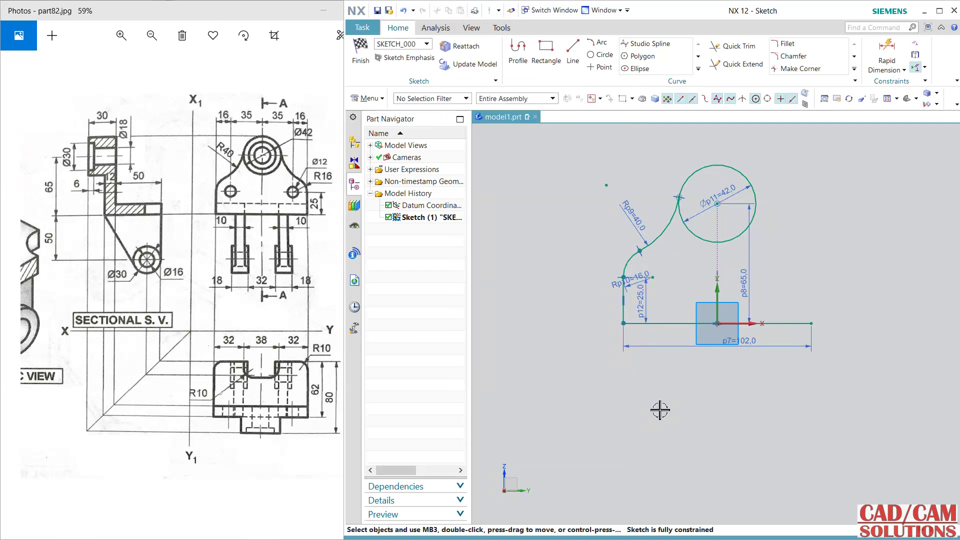
# Mirror the two left arcs and left side line about the vertical axis
pyautogui.click(698, 71)
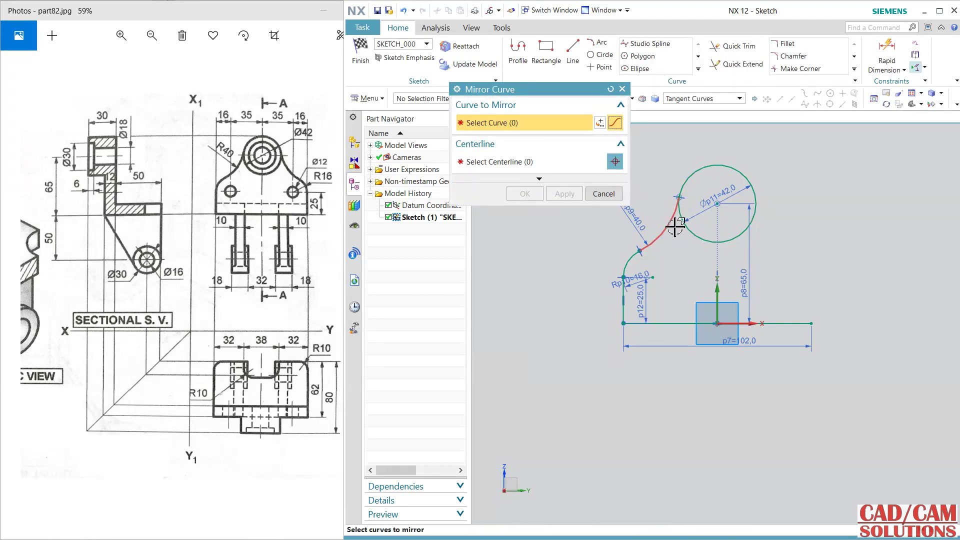
pyautogui.click(700, 99)
pyautogui.click(694, 111)
pyautogui.click(663, 230)
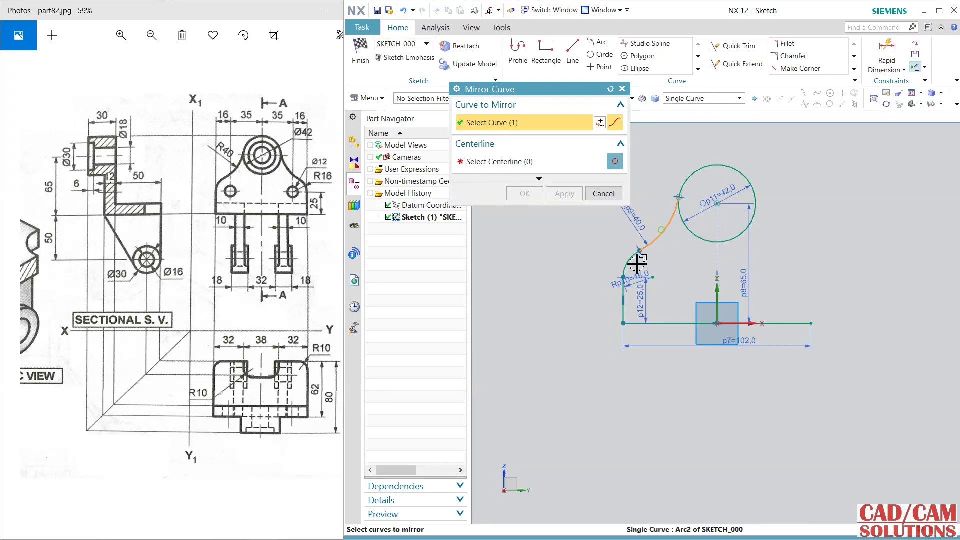
pyautogui.click(631, 262)
pyautogui.click(624, 301)
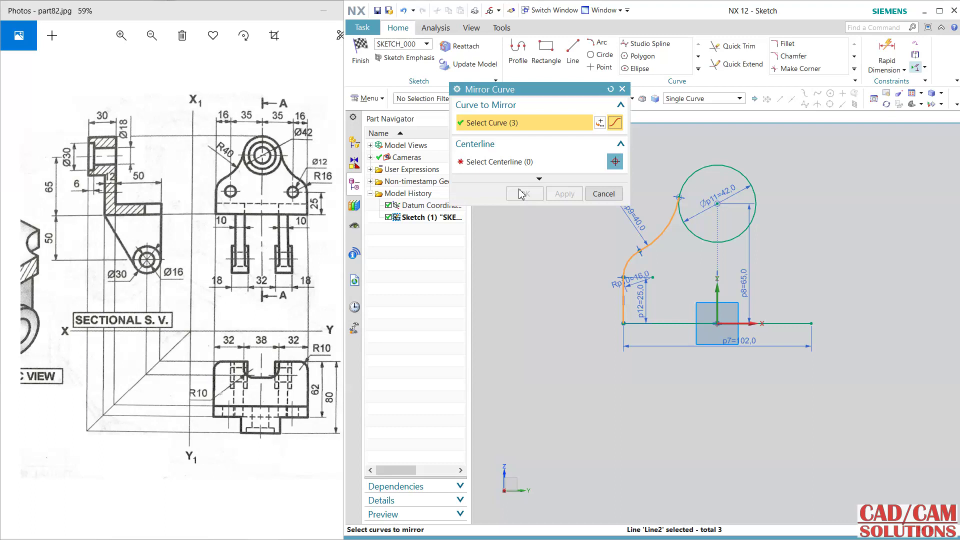
pyautogui.click(506, 163)
pyautogui.click(717, 282)
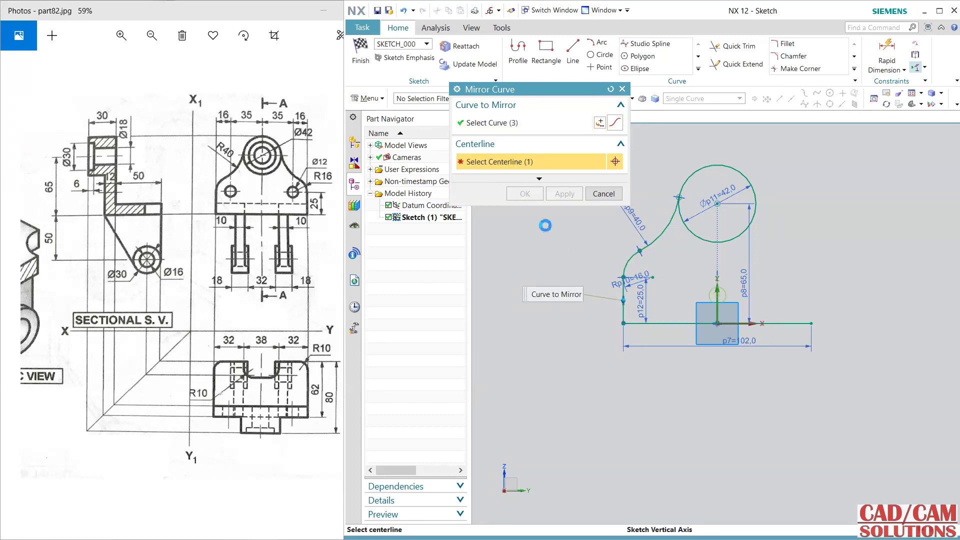
pyautogui.click(523, 193)
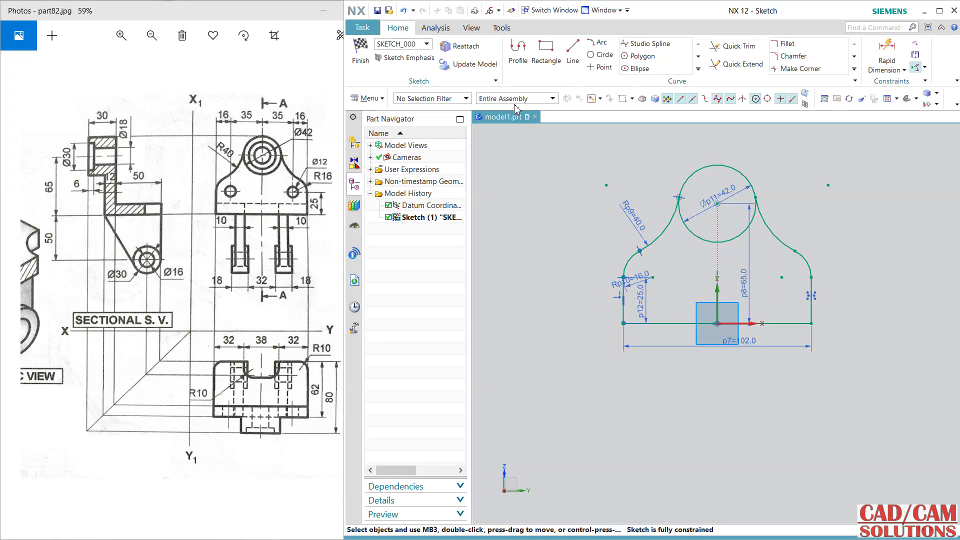
# Add Ø12 holes at both lower arc centres and finish the sketch
pyautogui.click(601, 55)
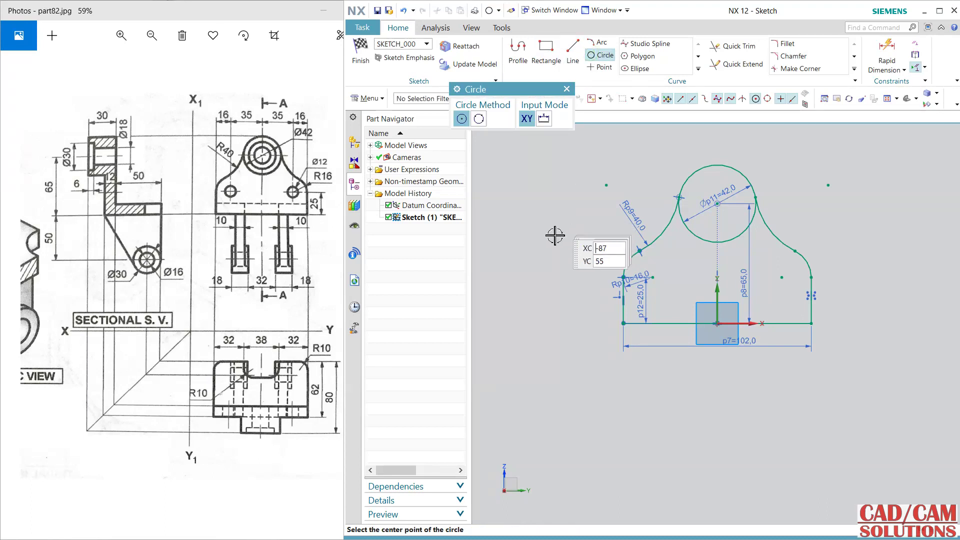
pyautogui.click(652, 277)
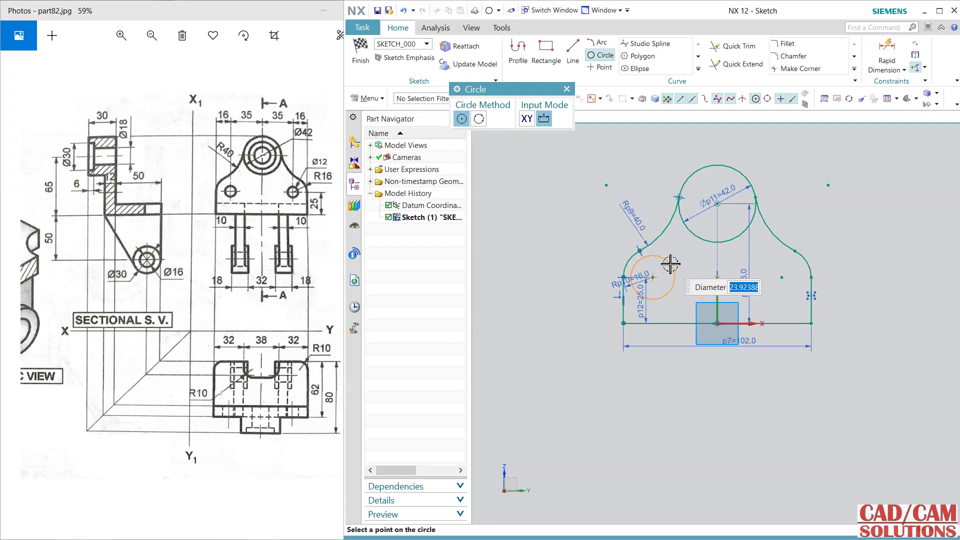
pyautogui.write('12')
pyautogui.press('Return')
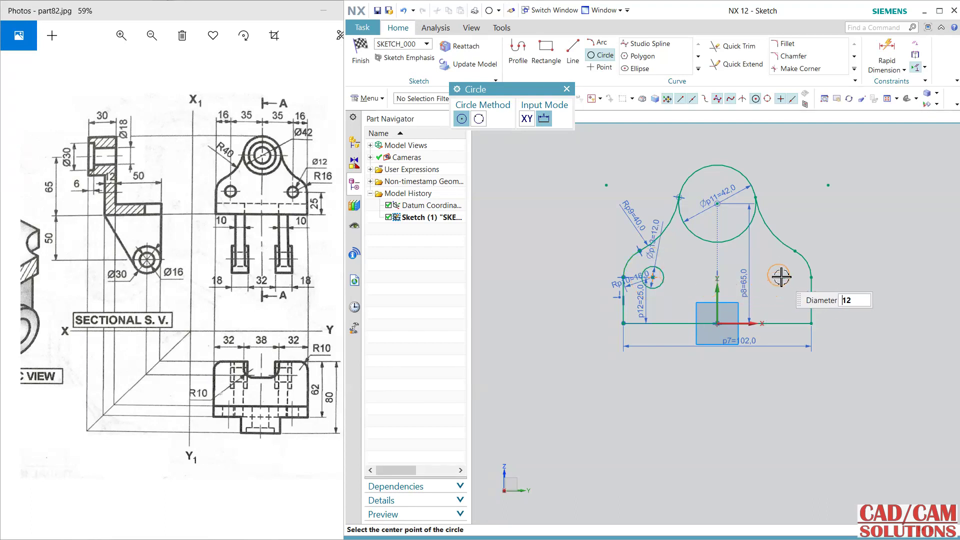
pyautogui.click(782, 278)
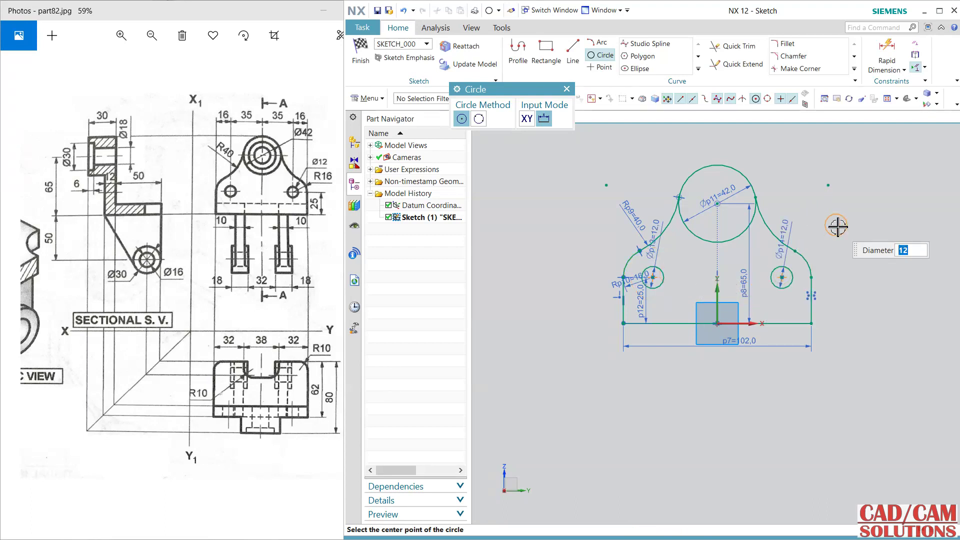
pyautogui.press('Escape')
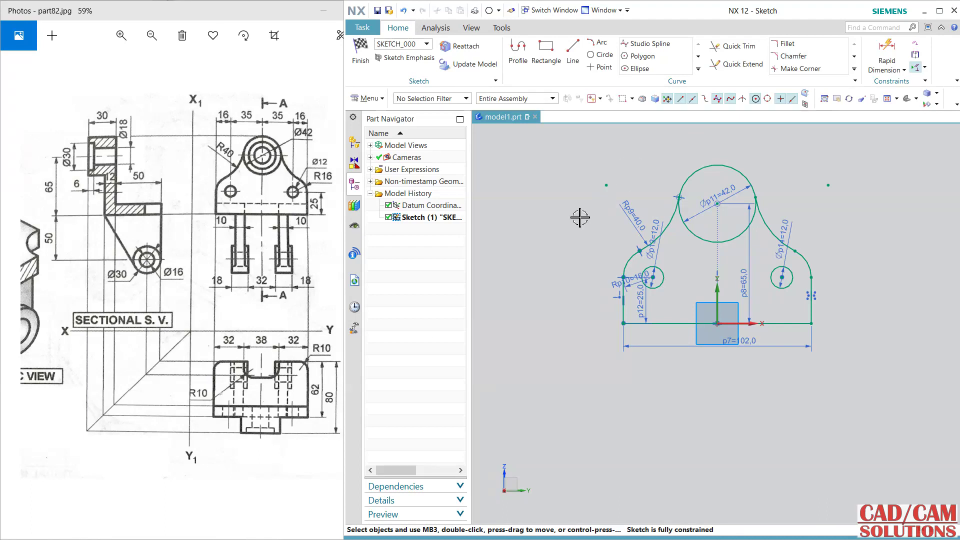
pyautogui.click(361, 54)
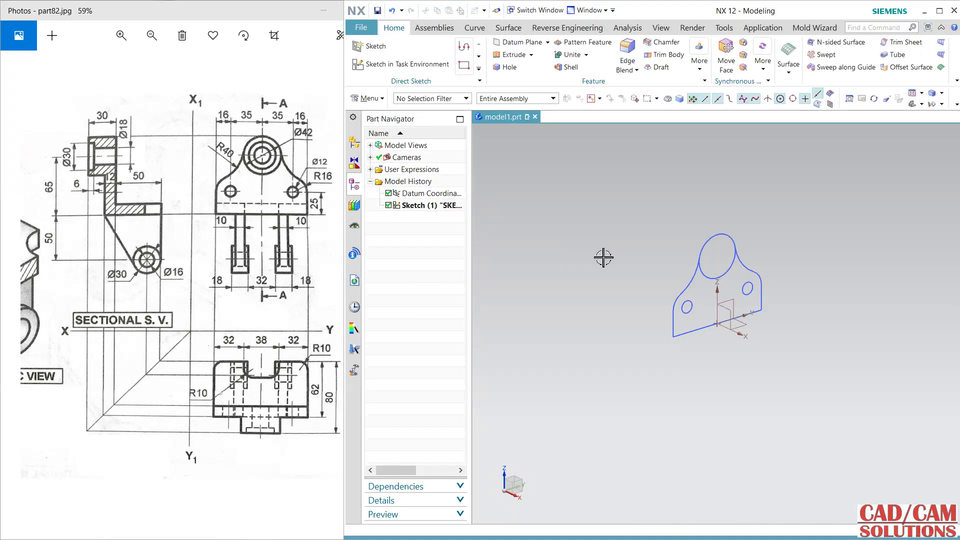
# Extrude the sketch's outline region 12 mm in the reversed direction into a solid plate
pyautogui.click(513, 55)
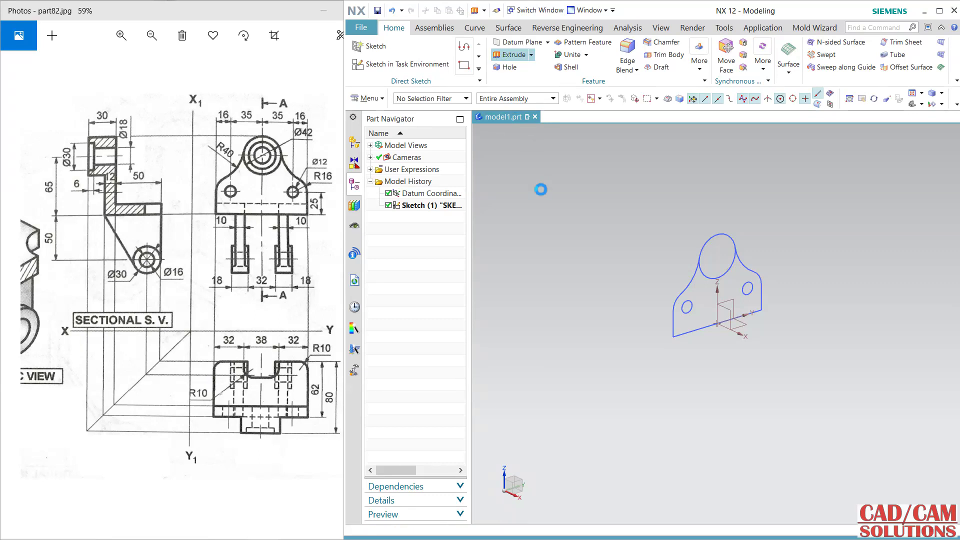
pyautogui.click(696, 96)
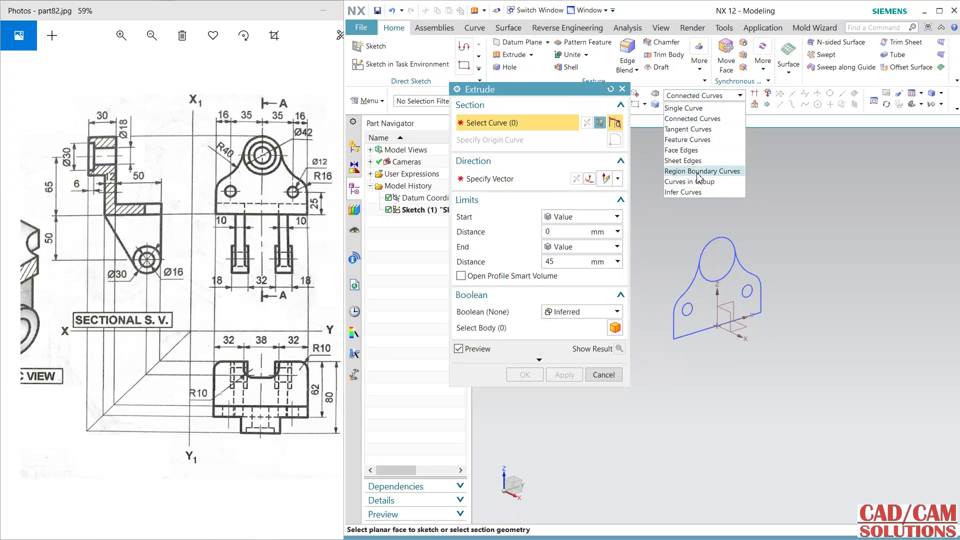
pyautogui.click(698, 172)
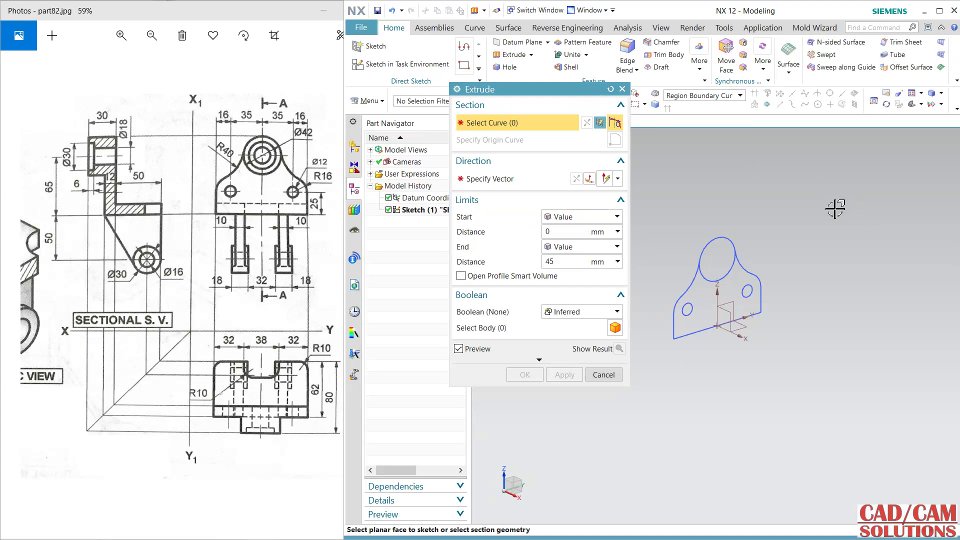
pyautogui.click(730, 294)
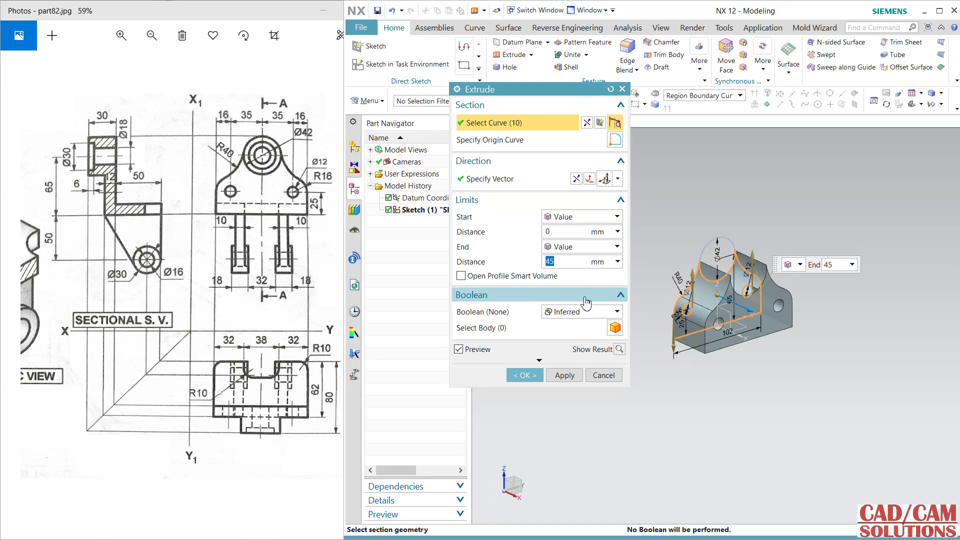
pyautogui.write('12')
pyautogui.press('Return')
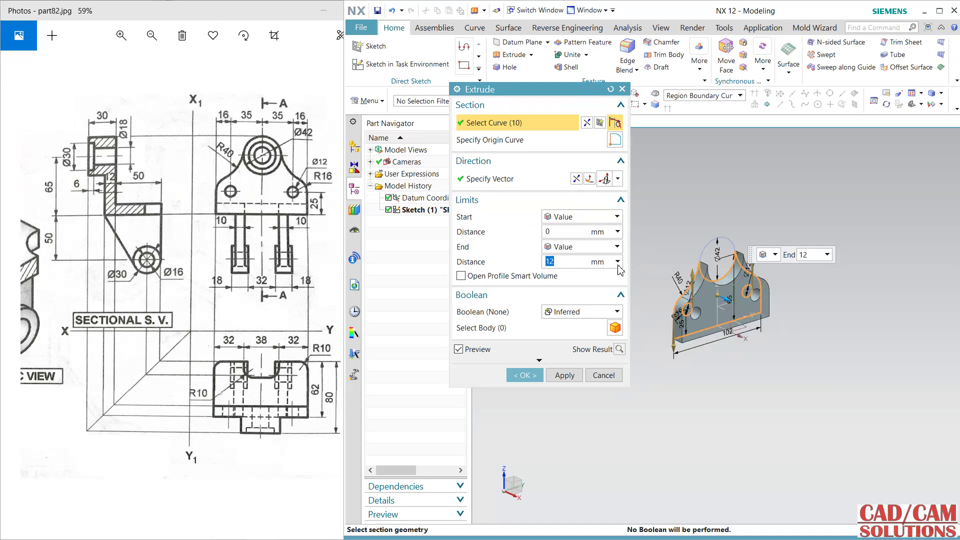
pyautogui.click(577, 178)
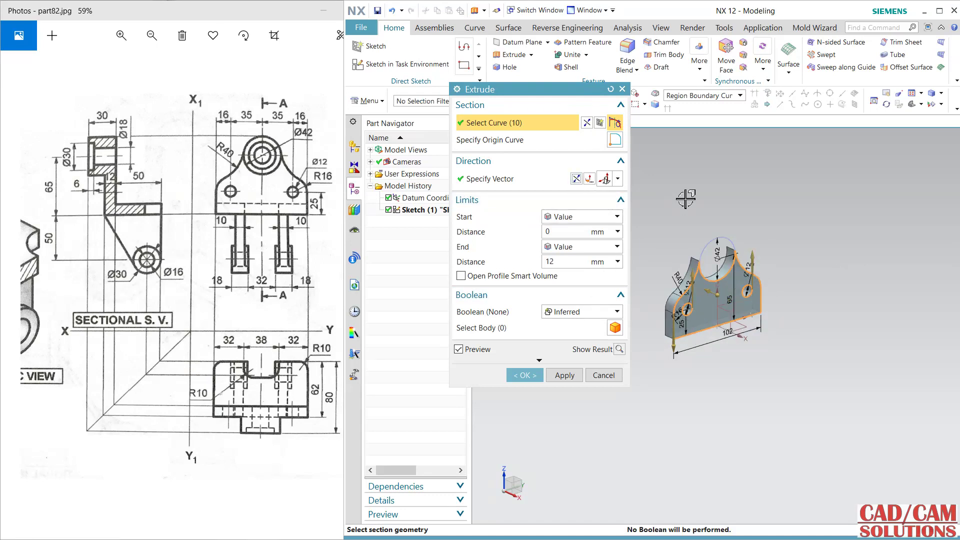
pyautogui.click(565, 375)
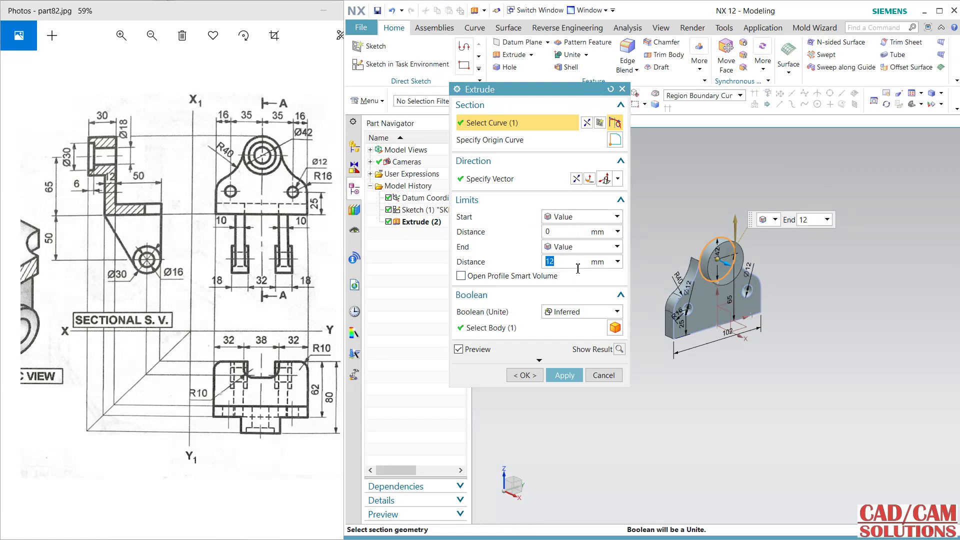
# Extrude the Ø42 top circle from -18 to 12 mm, reversed, and unite it with the plate
pyautogui.click(577, 179)
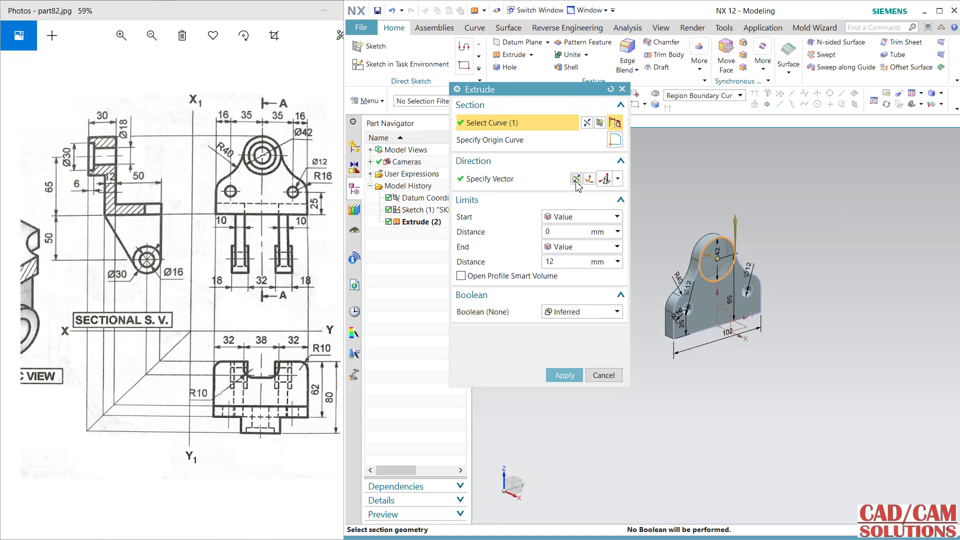
pyautogui.click(559, 233)
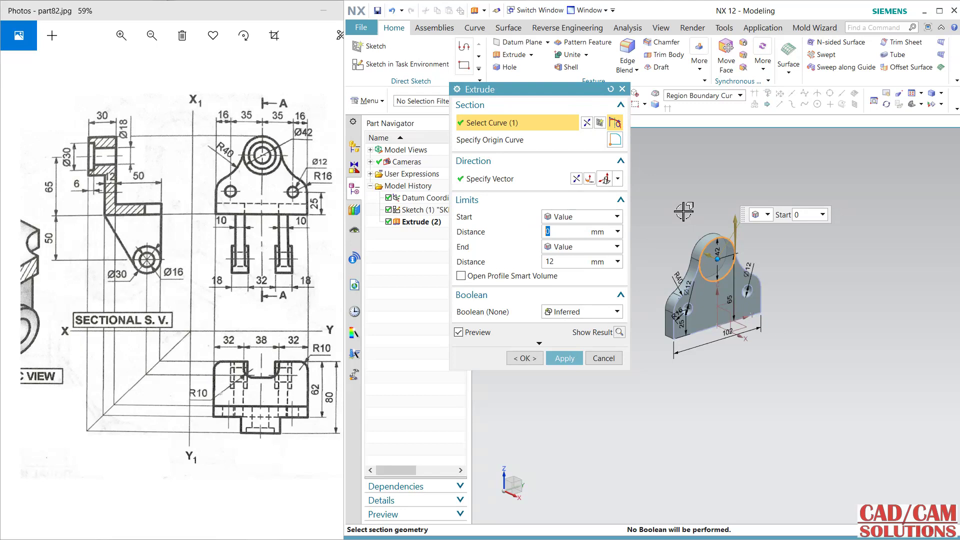
pyautogui.write('-18')
pyautogui.press('Return')
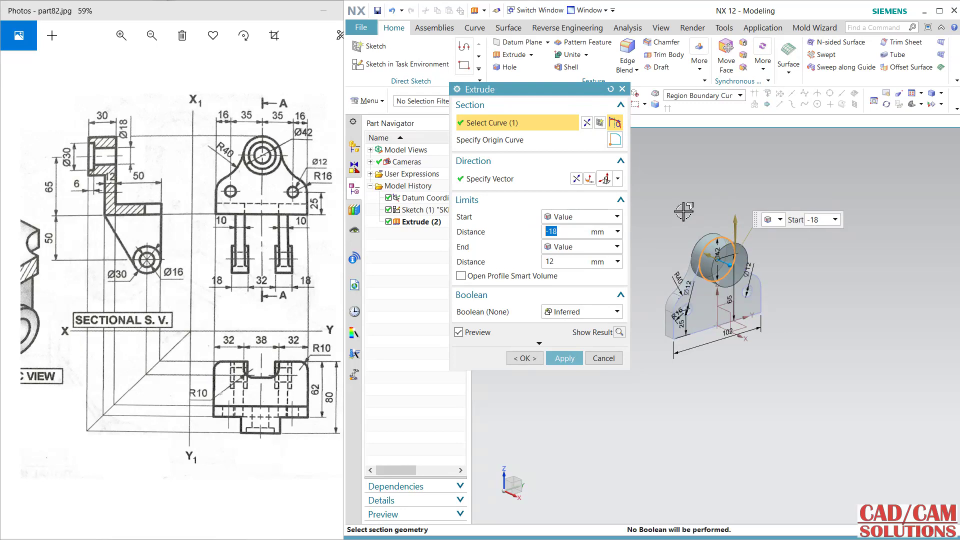
pyautogui.click(593, 312)
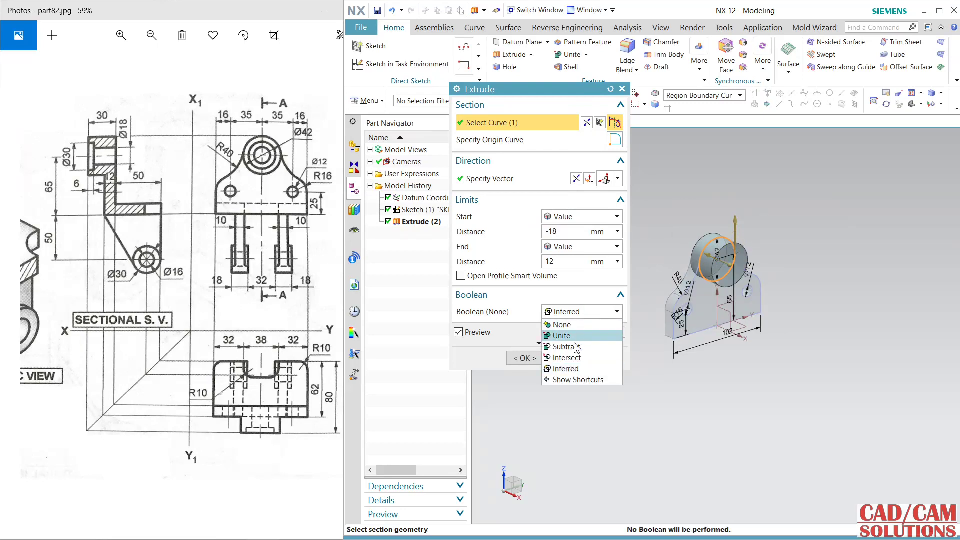
pyautogui.click(574, 336)
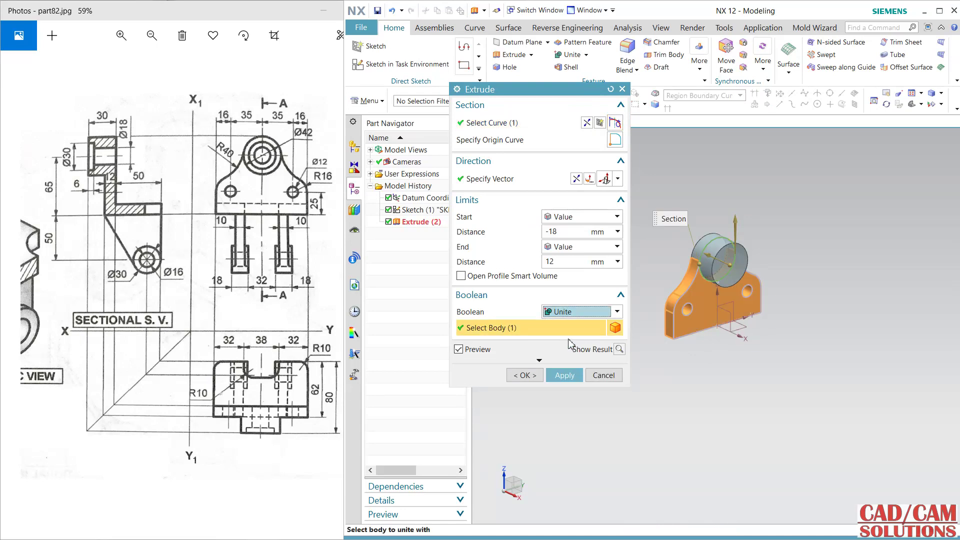
pyautogui.click(563, 377)
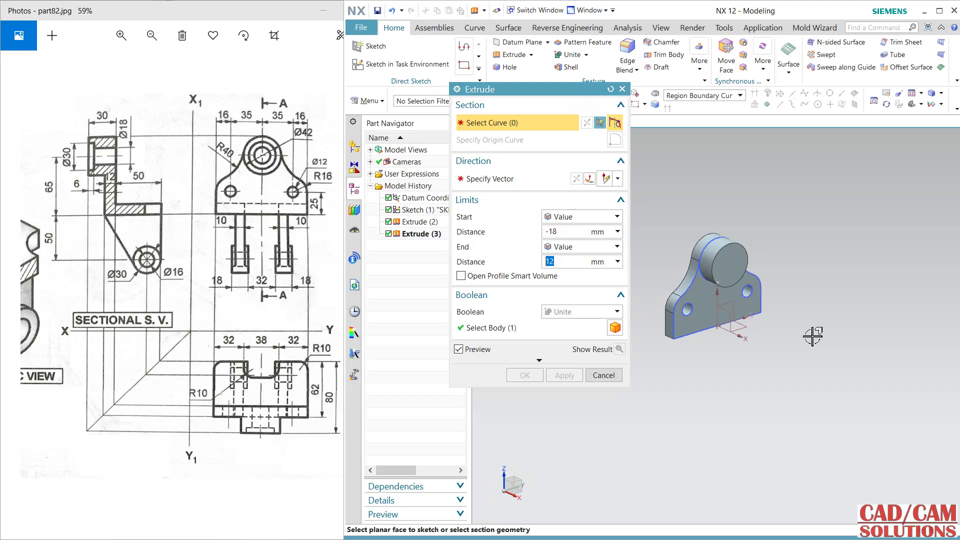
# Close the extra Extrude dialog, leaving the plate with its boss in view
pyautogui.moveTo(813, 332); pyautogui.dragTo(697, 322, button='middle')
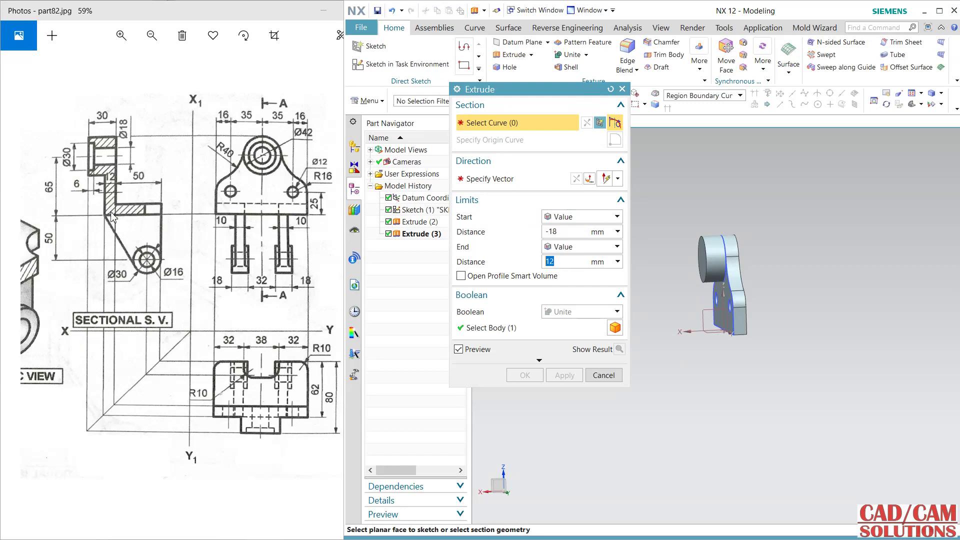
pyautogui.click(604, 375)
pyautogui.moveTo(613, 378); pyautogui.dragTo(568, 388, button='middle')
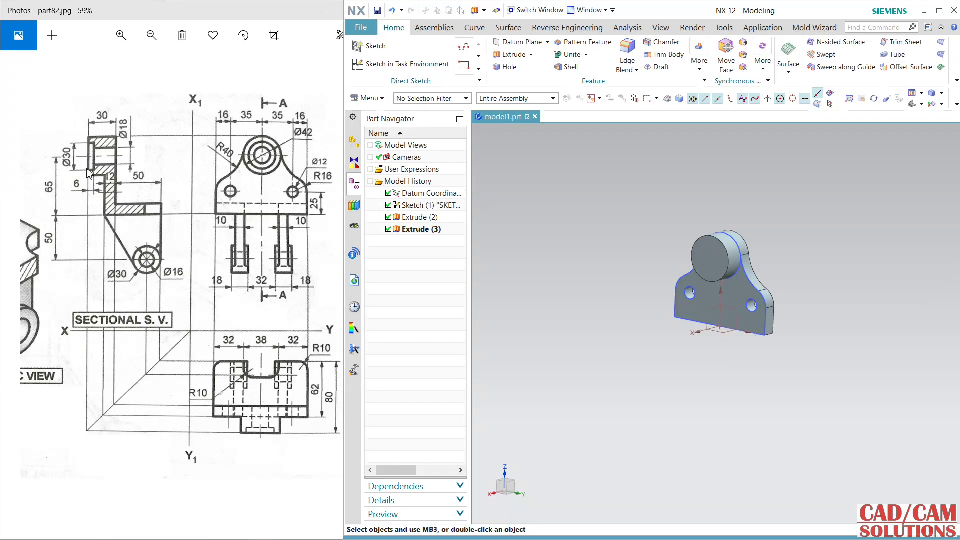
# Add a counterbored hole at the boss centre: Ø18 through with a Ø30 × 6 mm counterbore
pyautogui.click(510, 69)
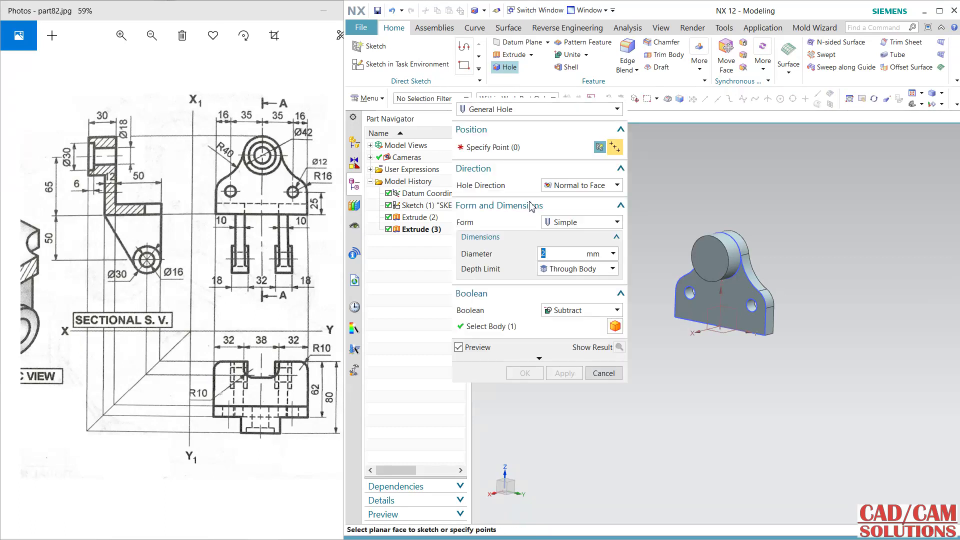
pyautogui.click(582, 223)
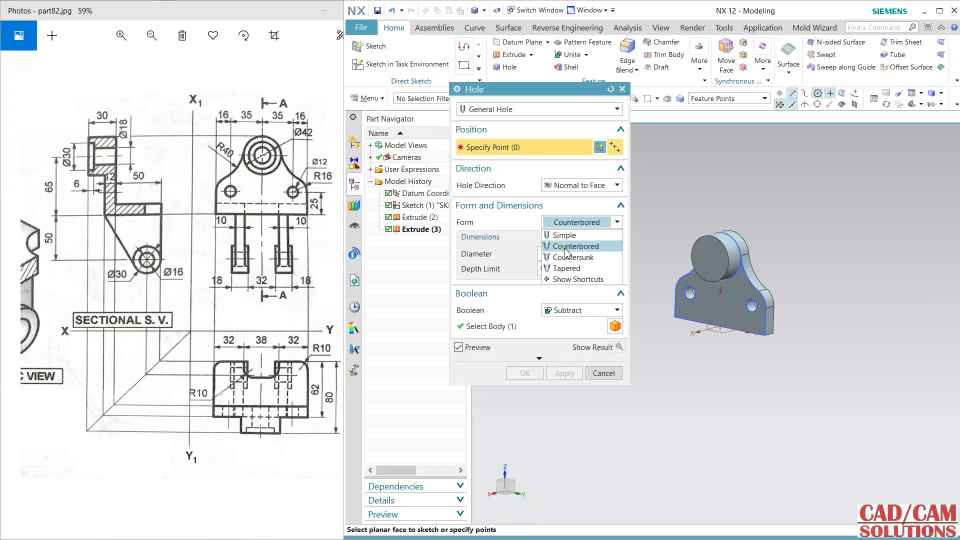
pyautogui.click(567, 247)
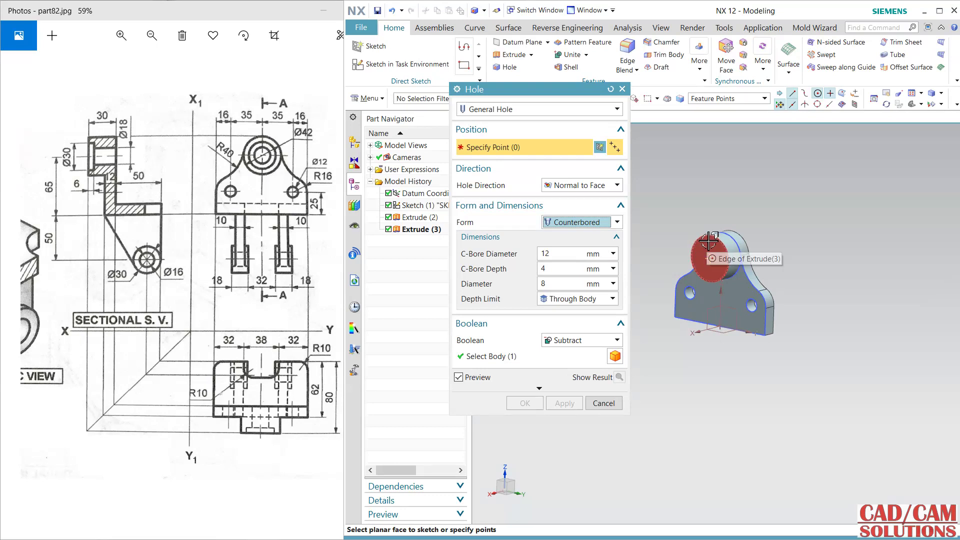
pyautogui.click(719, 272)
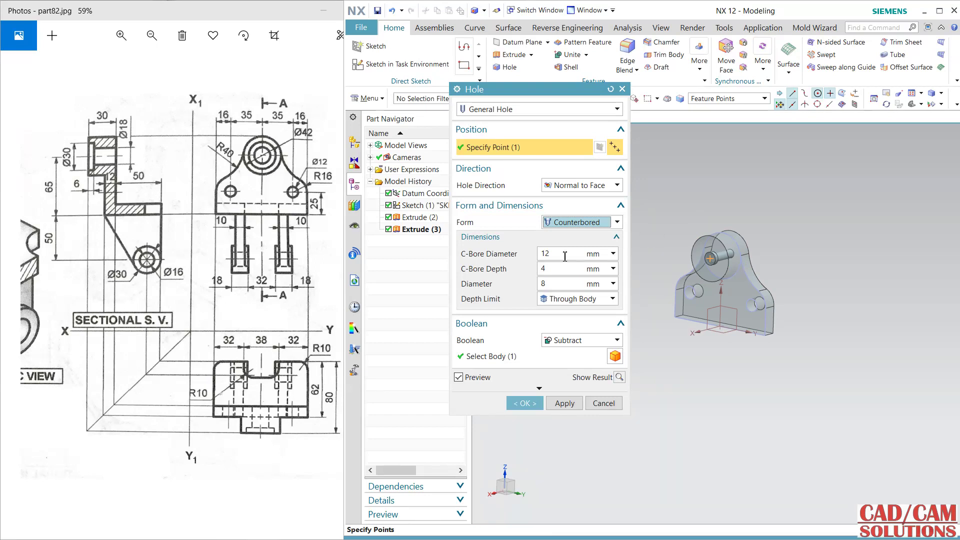
pyautogui.click(558, 270)
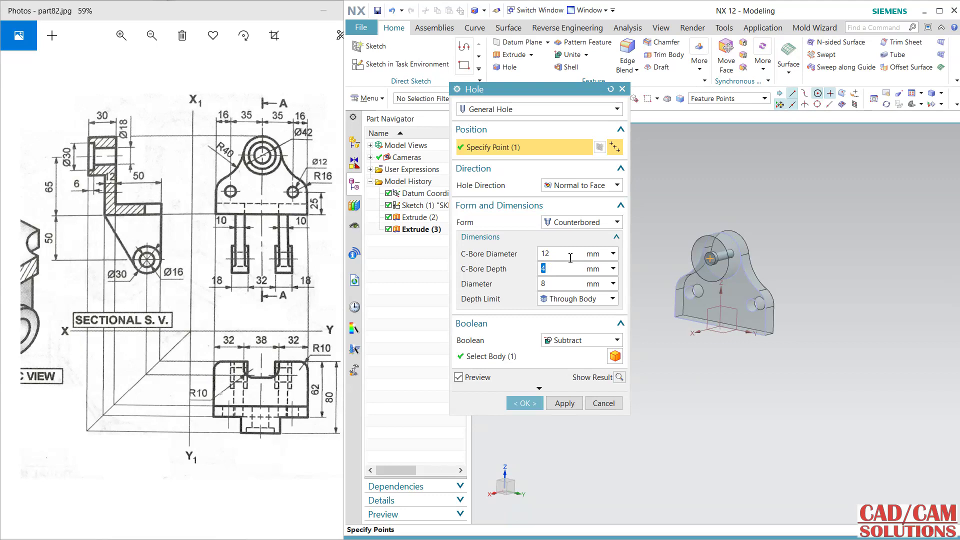
pyautogui.write('630')
pyautogui.press('Return')
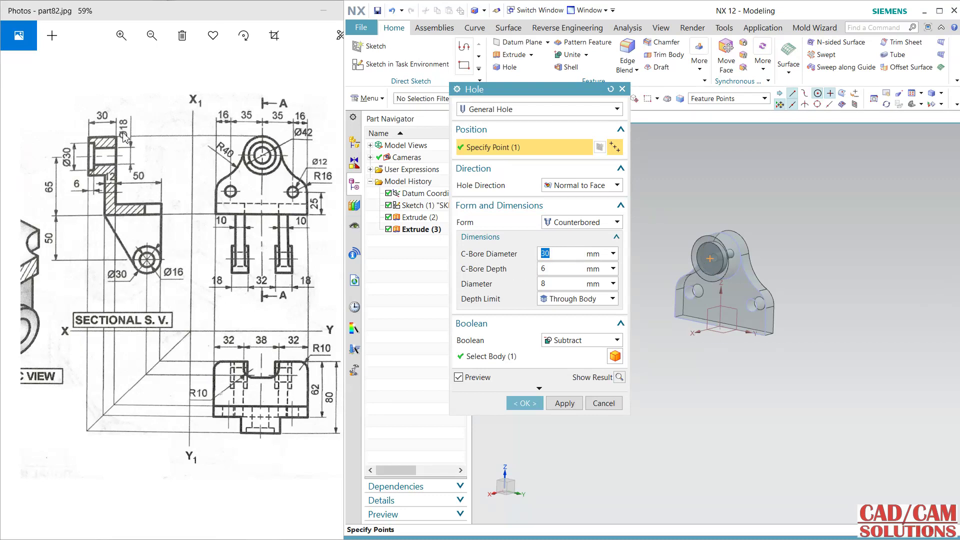
pyautogui.click(562, 284)
pyautogui.write('18')
pyautogui.press('Return')
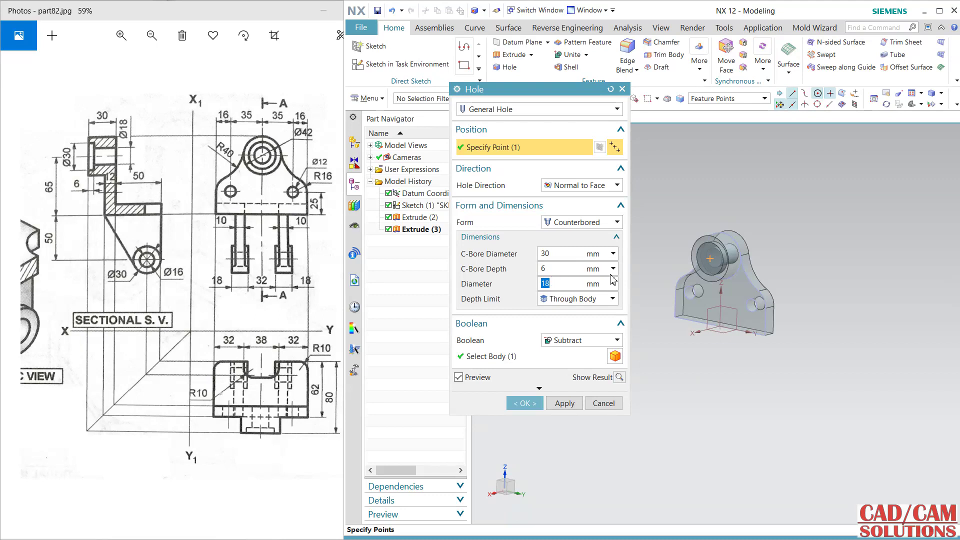
pyautogui.click(524, 403)
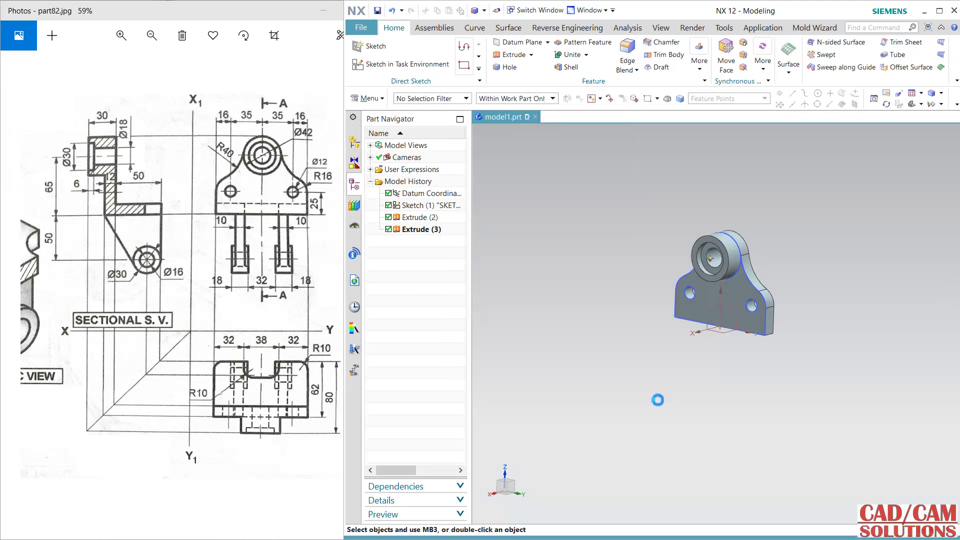
pyautogui.moveTo(724, 378)
pyautogui.mouseDown(button='middle')
pyautogui.moveTo(733, 385)
pyautogui.moveTo(710, 386)
pyautogui.moveTo(733, 391)
pyautogui.mouseUp(button='middle')
# Create an empty sketch on the part face with the X direction reversed, then finish it
pyautogui.click(411, 65)
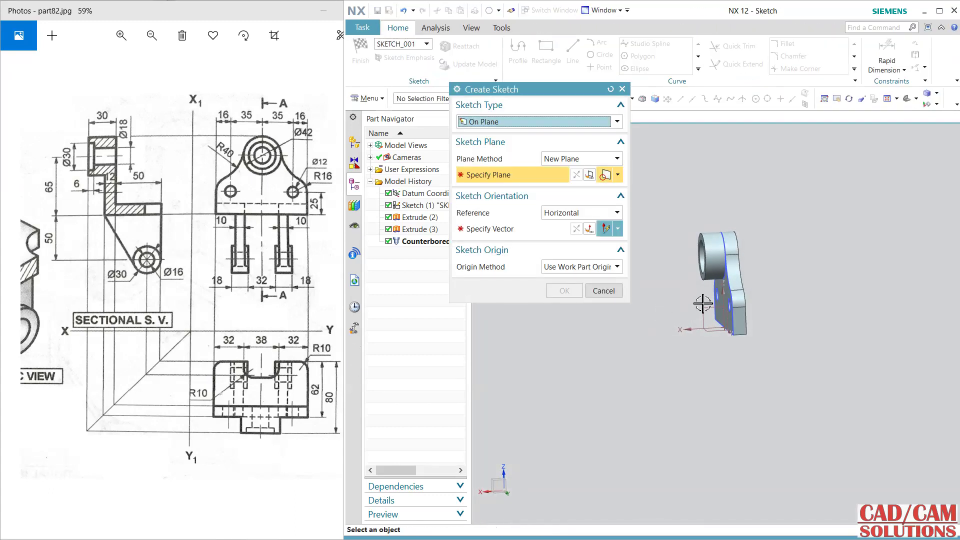
pyautogui.click(707, 309)
pyautogui.click(693, 326)
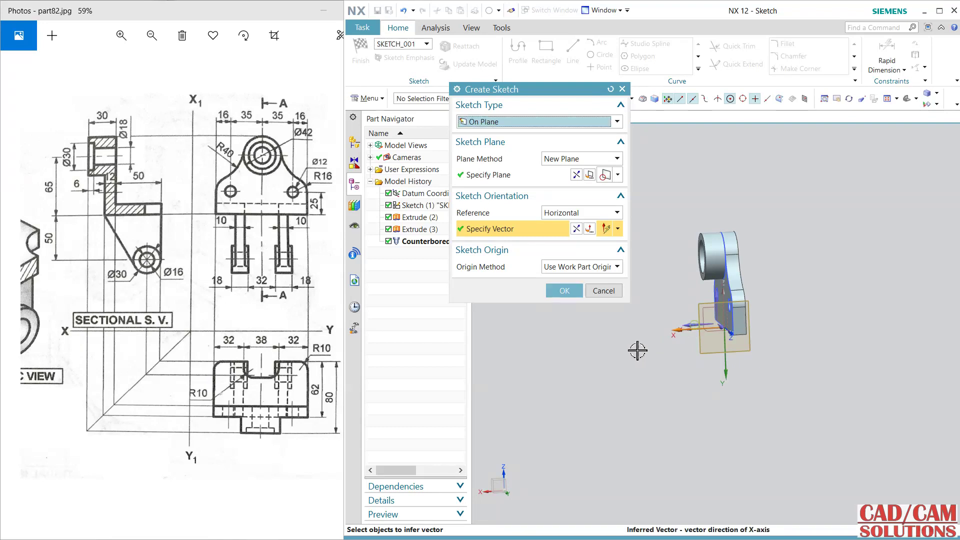
pyautogui.click(577, 229)
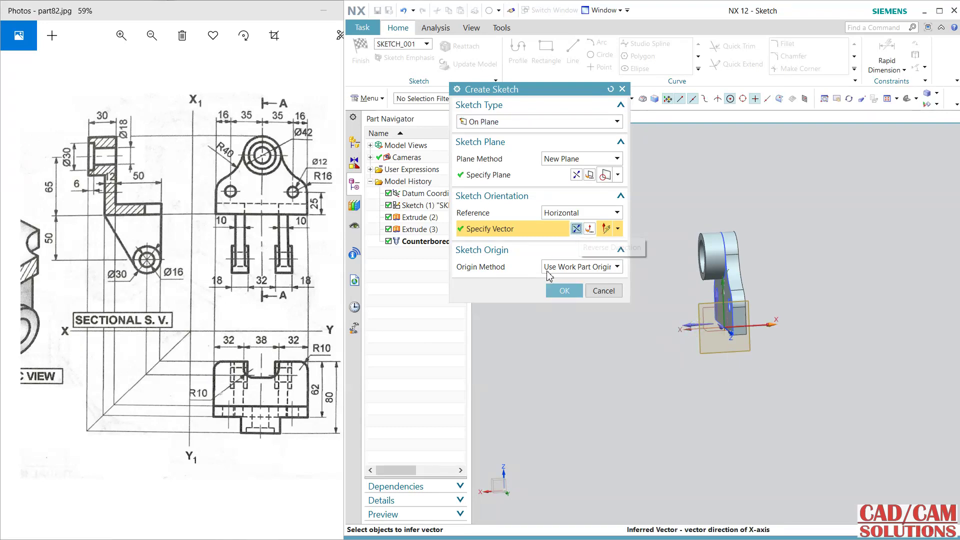
pyautogui.click(561, 291)
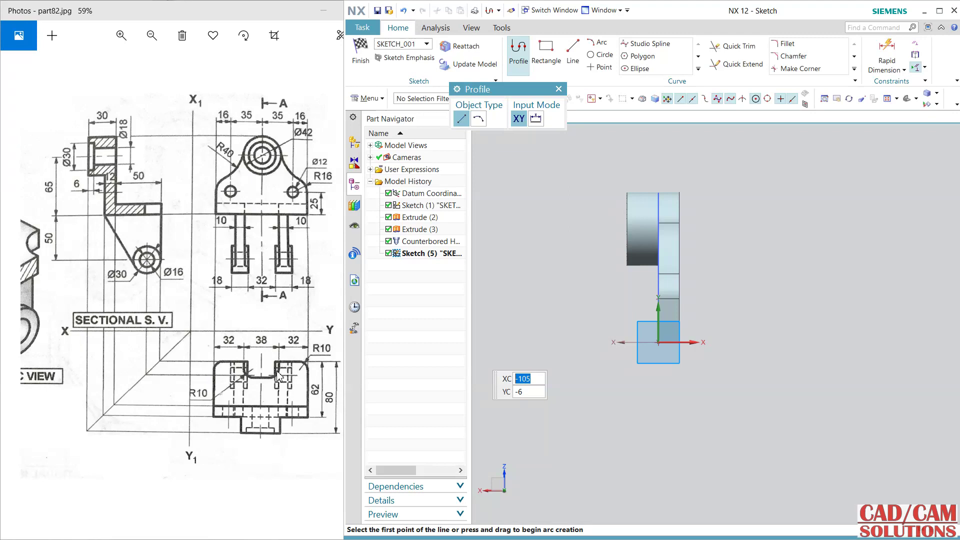
pyautogui.click(360, 52)
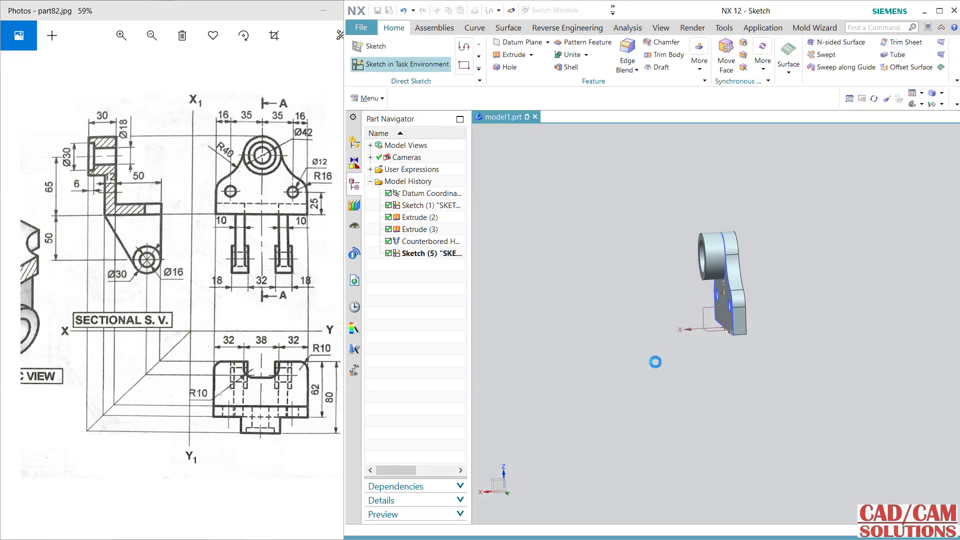
# Start a sketch on the XY datum plane and draw a rectangle up from the base edge
pyautogui.press('s')
pyautogui.moveTo(662, 369); pyautogui.dragTo(693, 393, button='middle')
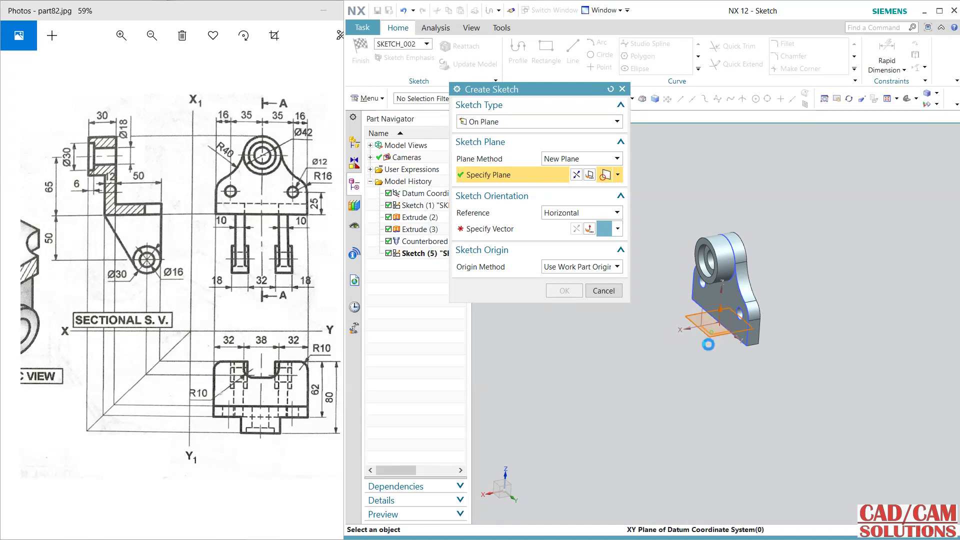
pyautogui.click(708, 344)
pyautogui.click(733, 332)
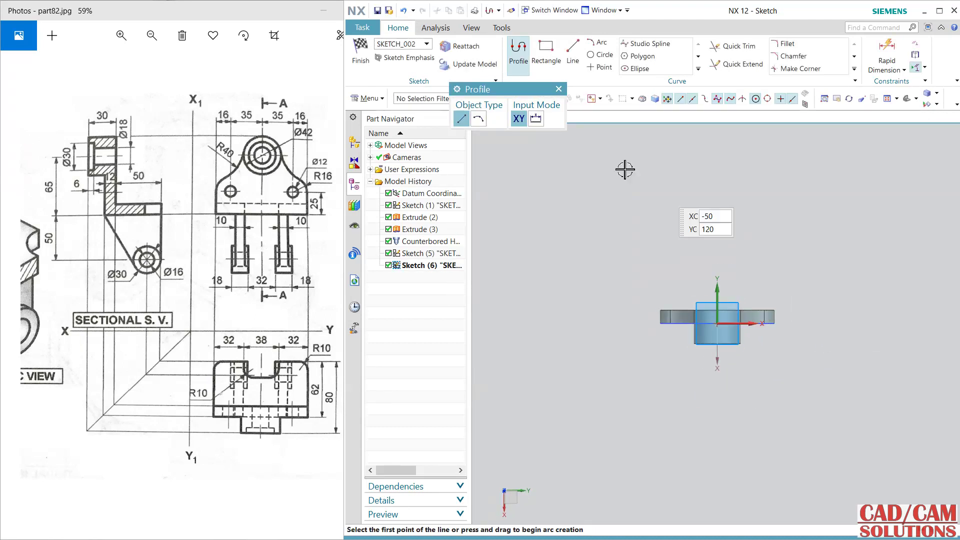
pyautogui.click(547, 50)
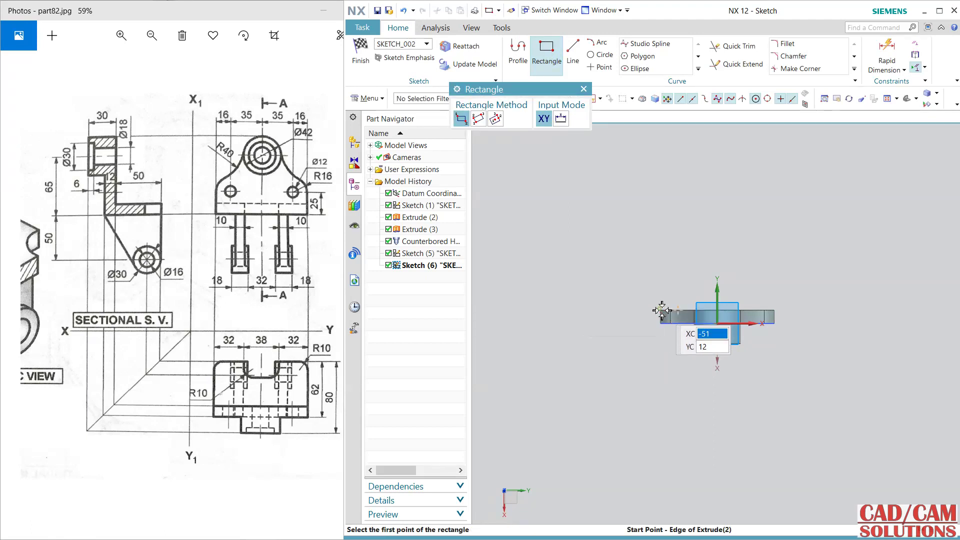
pyautogui.click(661, 311)
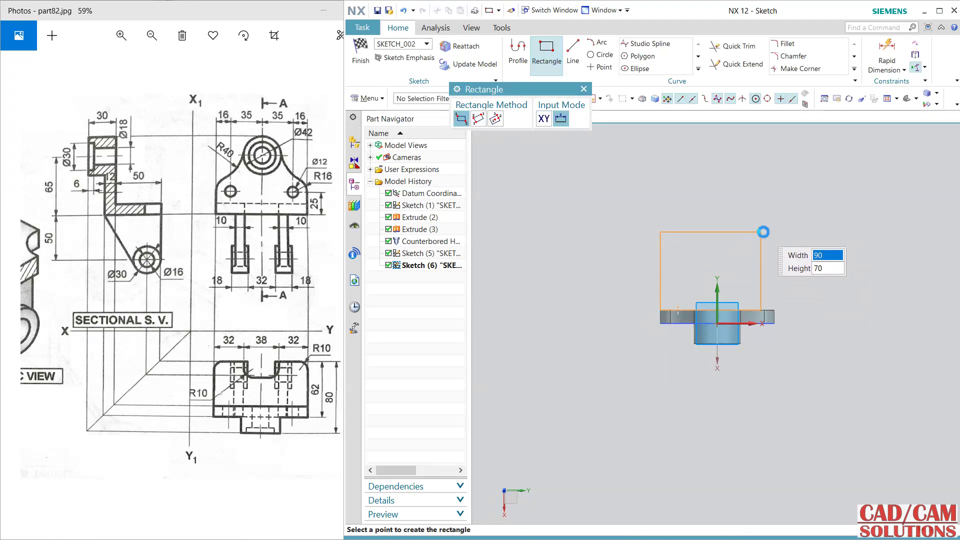
pyautogui.click(761, 232)
pyautogui.press('Escape')
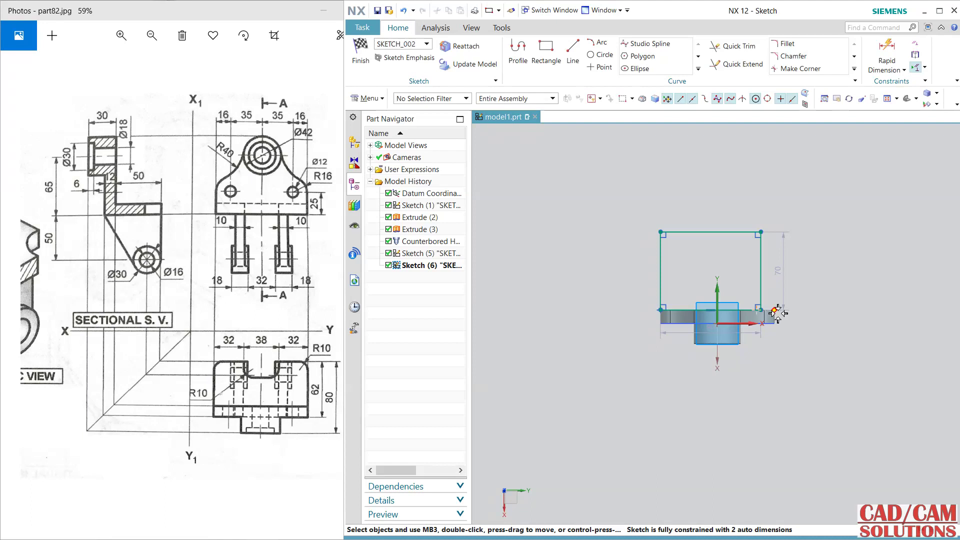
pyautogui.moveTo(766, 263)
pyautogui.mouseDown()
pyautogui.moveTo(788, 252)
pyautogui.moveTo(779, 245)
pyautogui.mouseUp()
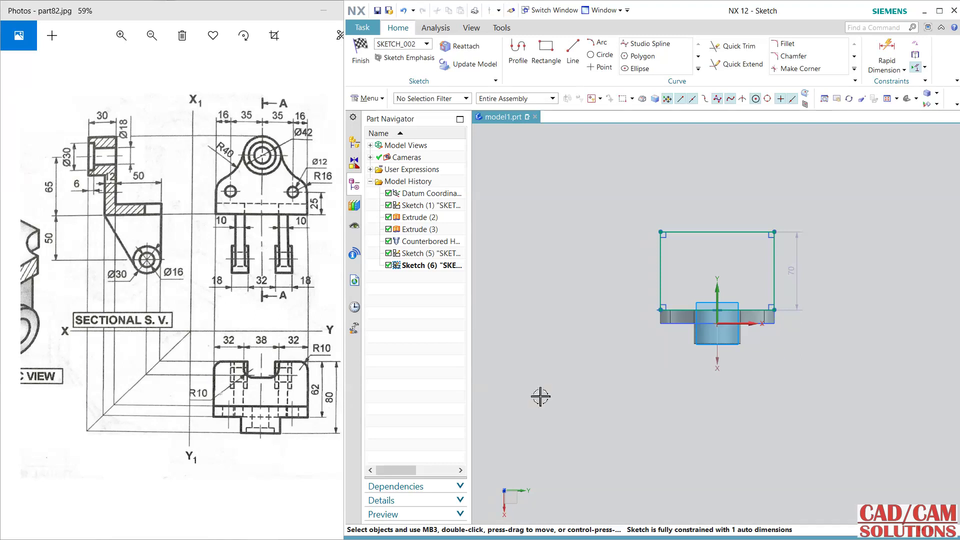
# Dimension the rectangle's top line 80 above the cylinder's bottom
pyautogui.click(886, 55)
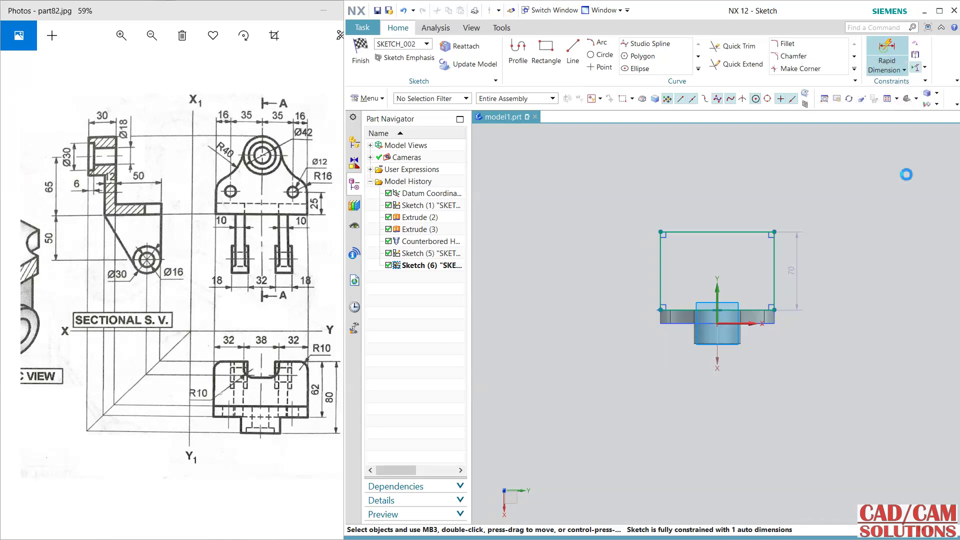
pyautogui.click(718, 344)
pyautogui.click(754, 227)
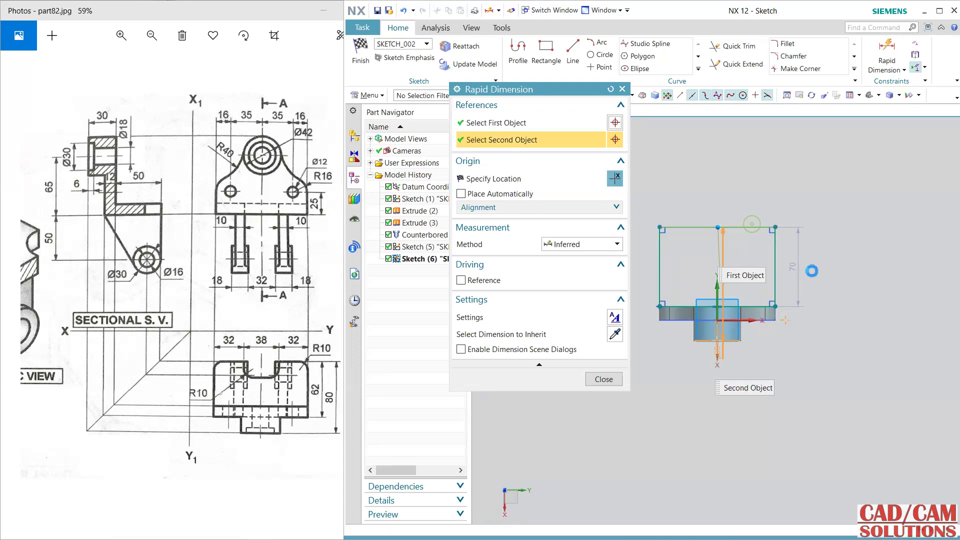
pyautogui.click(825, 270)
pyautogui.write('80')
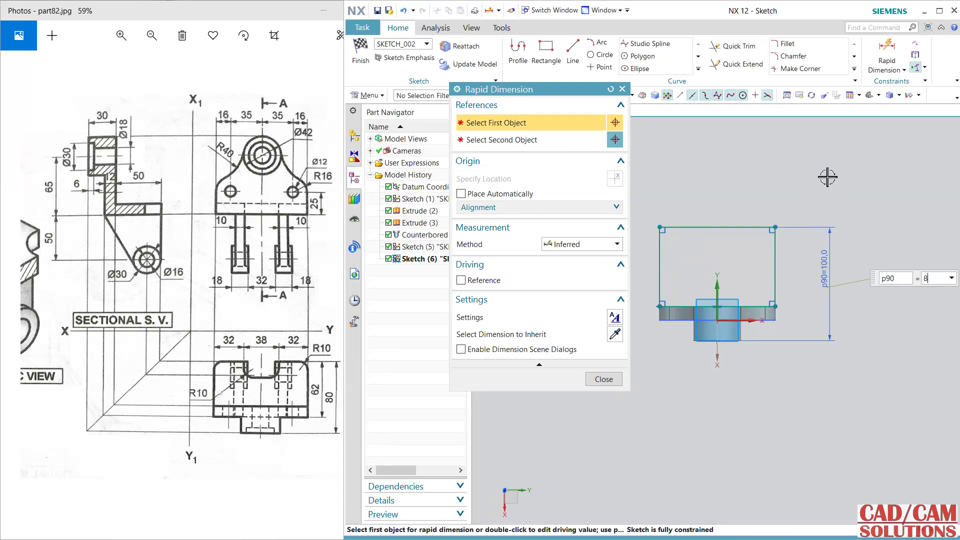
pyautogui.press('Return')
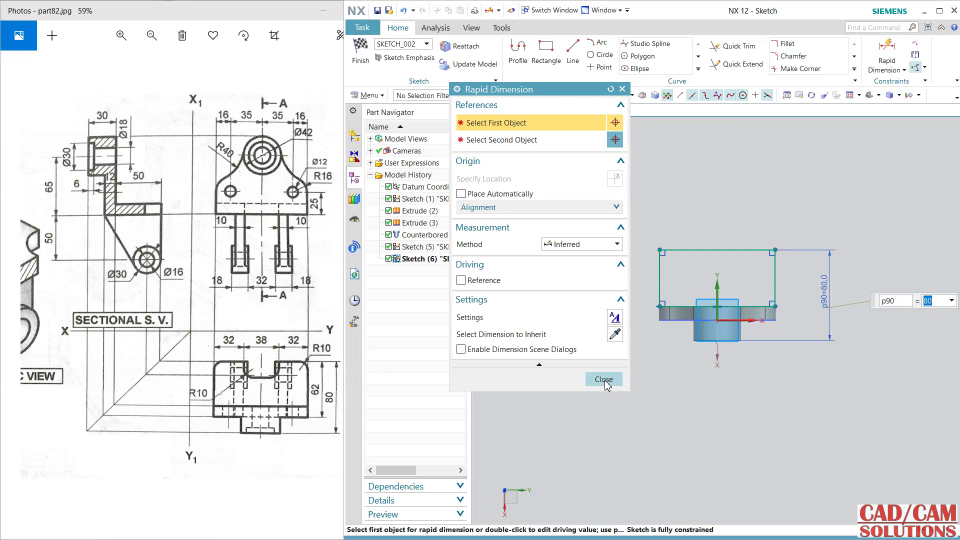
pyautogui.click(604, 380)
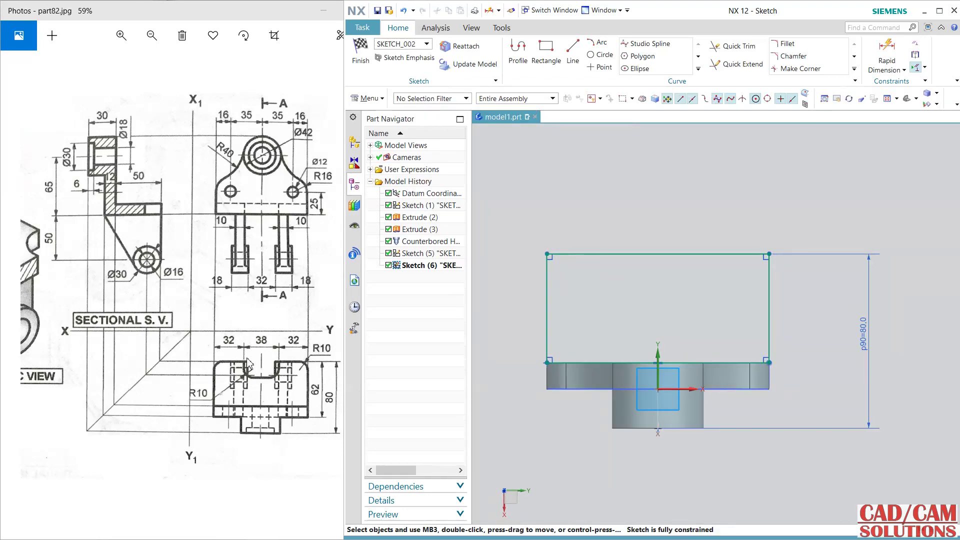
# Draw a from-centre rectangle centred on the large rectangle's top edge midpoint
pyautogui.click(546, 50)
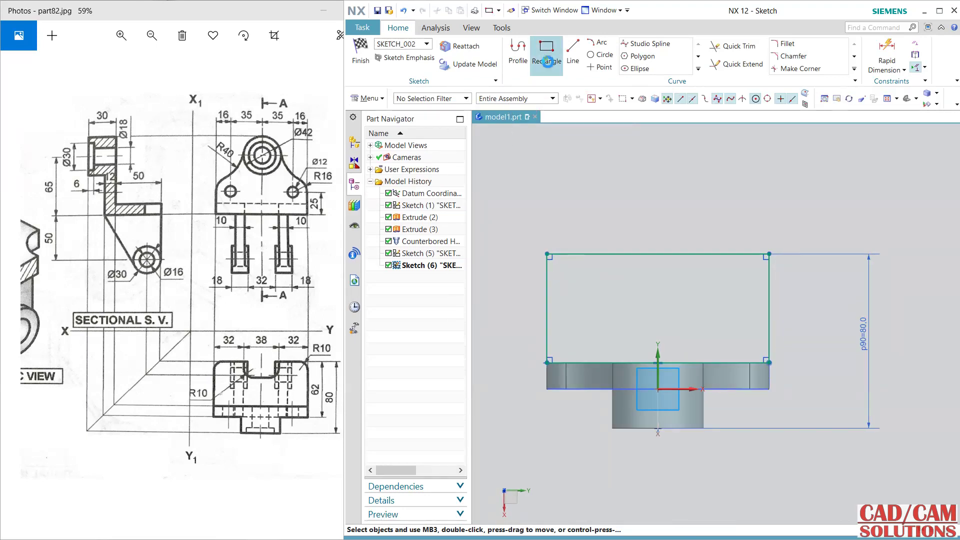
pyautogui.click(496, 120)
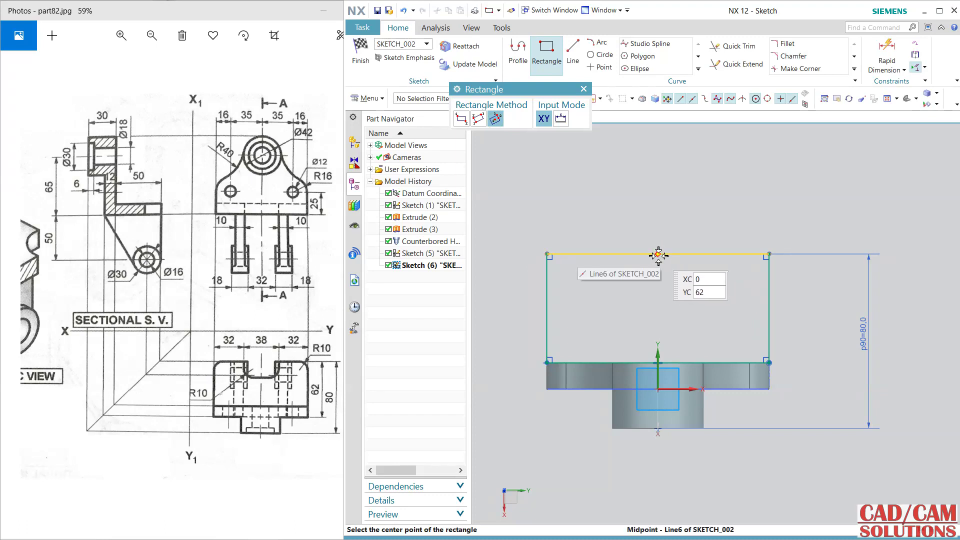
pyautogui.click(658, 254)
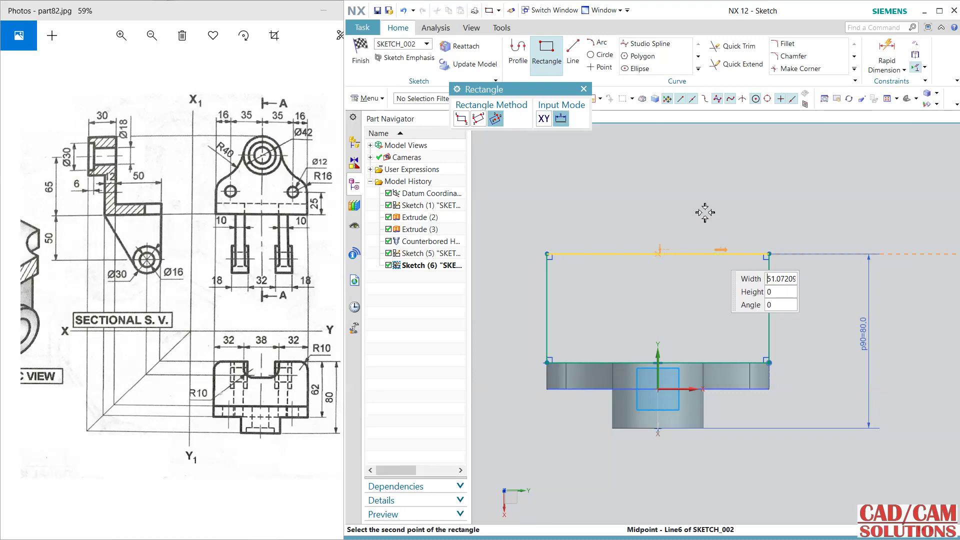
pyautogui.click(688, 190)
pyautogui.click(685, 220)
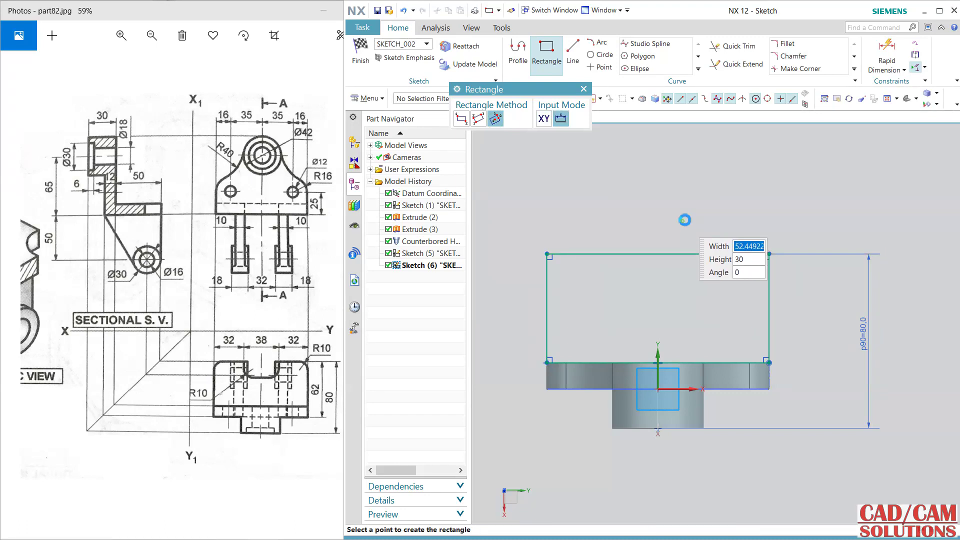
pyautogui.press('Escape')
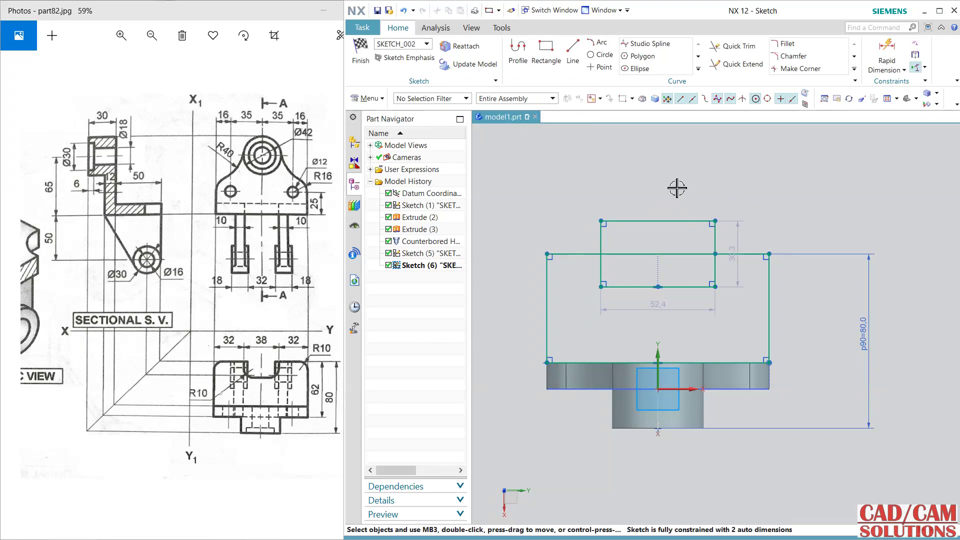
# Set the small rectangle's width to 38 and its height to 30
pyautogui.doubleClick(668, 302)
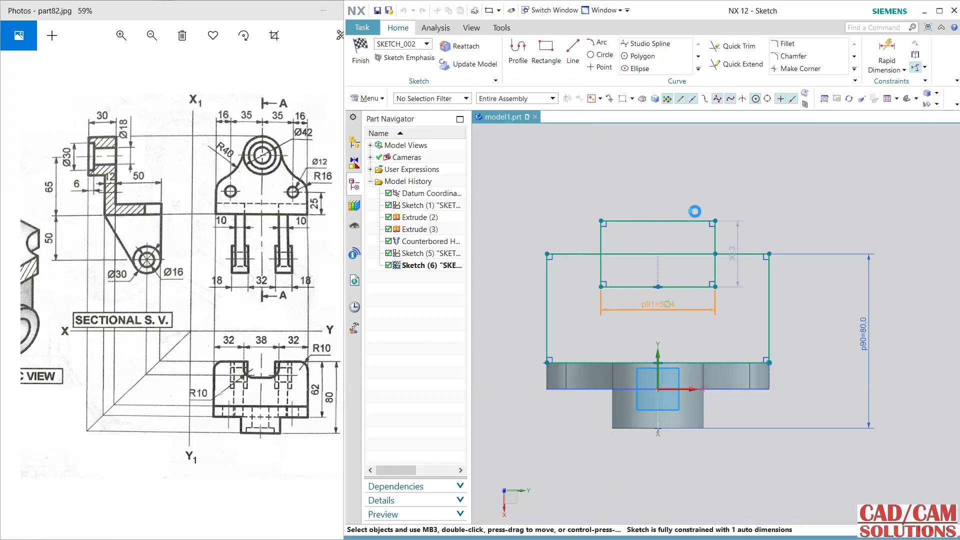
pyautogui.write('3')
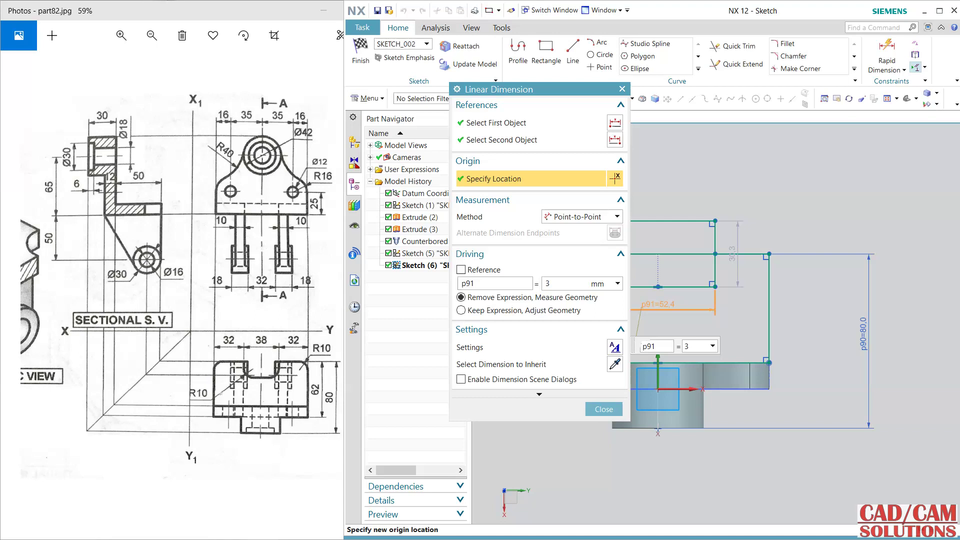
pyautogui.write('28')
pyautogui.press('Return')
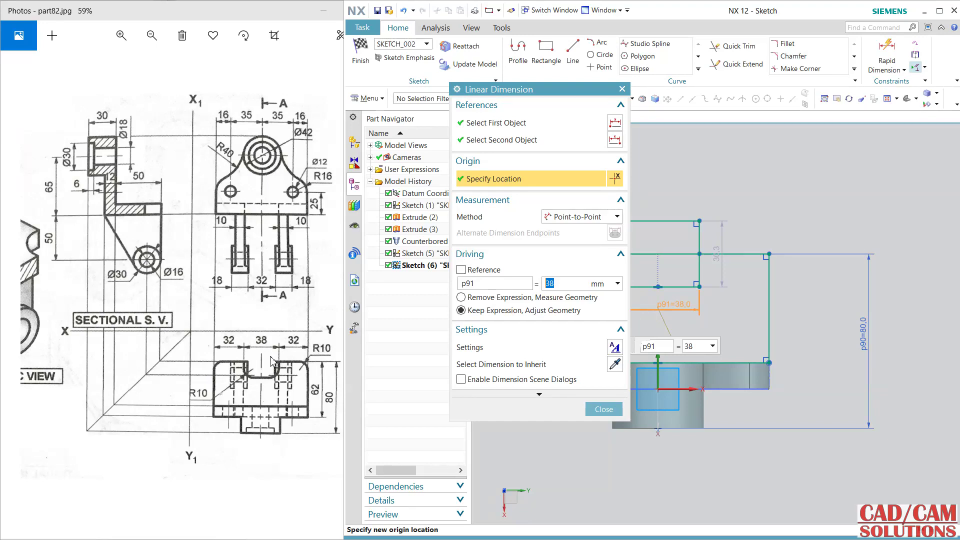
pyautogui.click(721, 266)
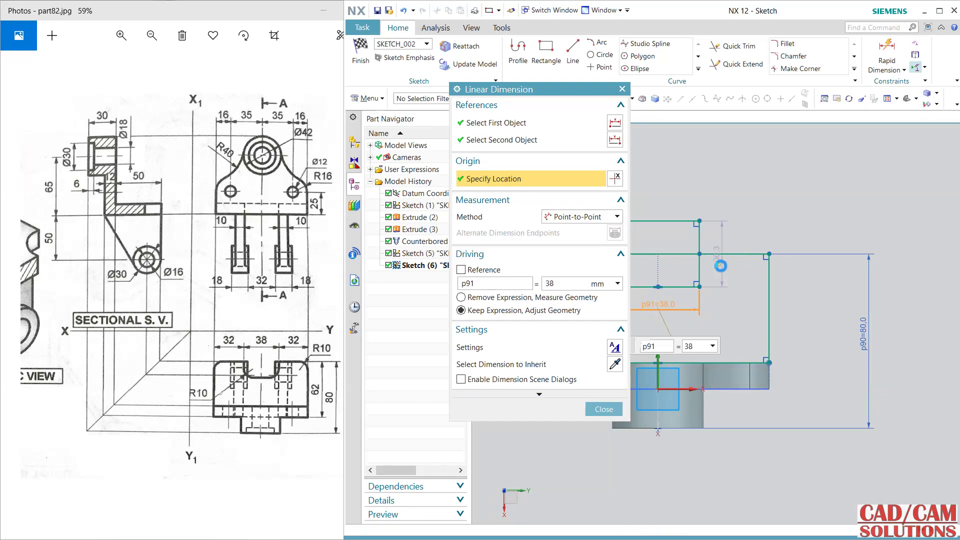
pyautogui.click(743, 212)
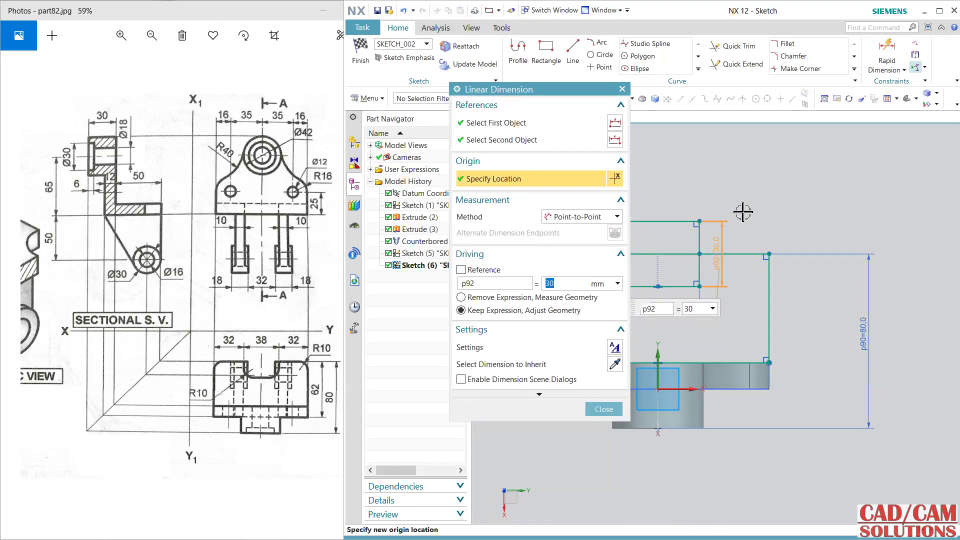
pyautogui.click(604, 409)
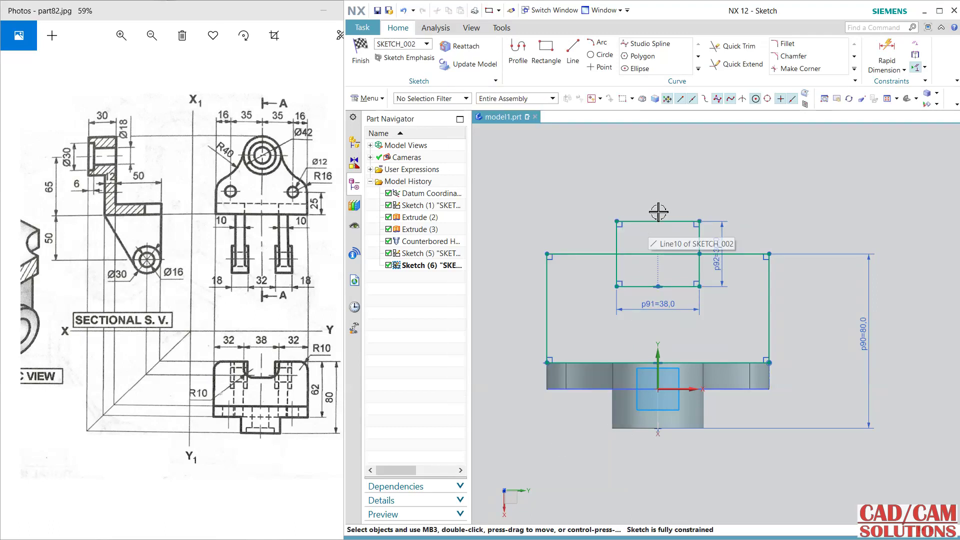
# Trim the small rectangle's top line and the two stubs above the large rectangle
pyautogui.click(736, 46)
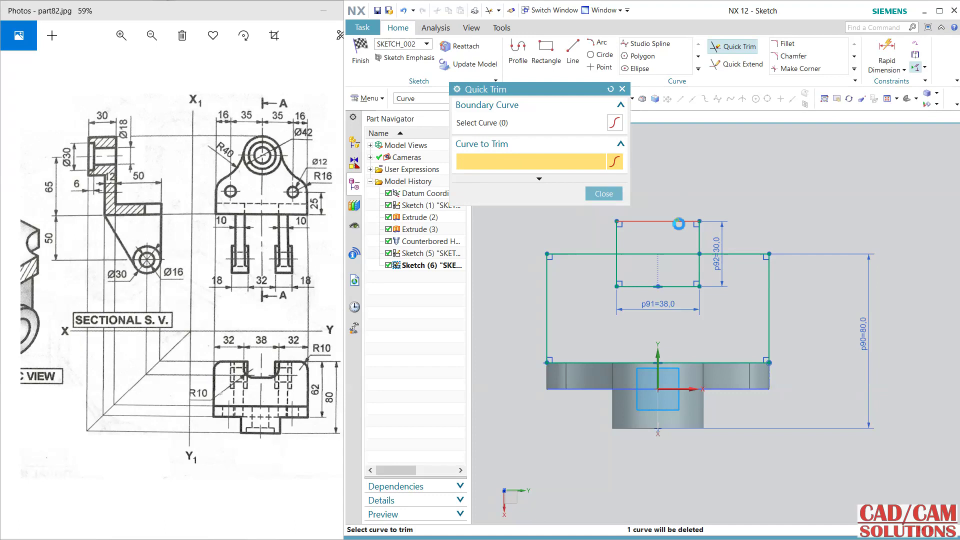
pyautogui.click(678, 224)
pyautogui.click(617, 237)
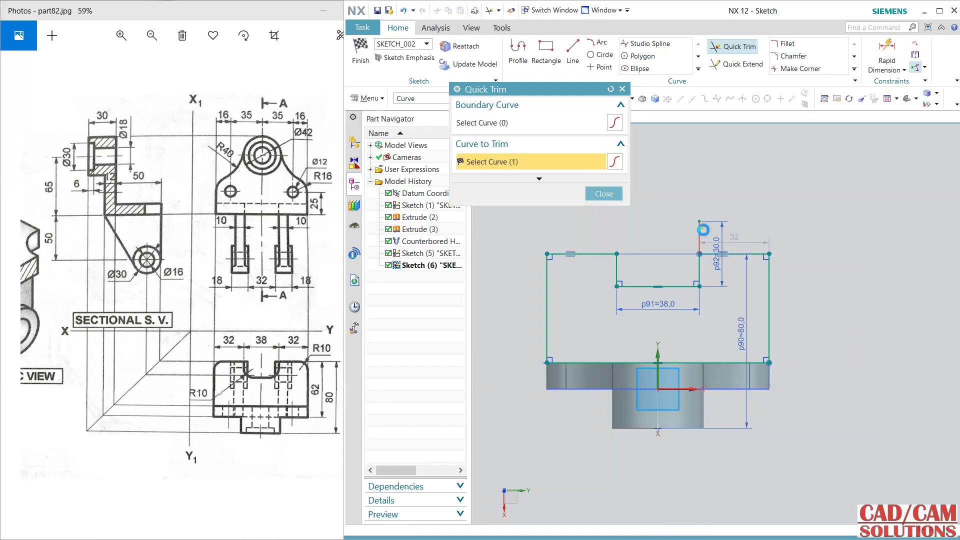
pyautogui.click(703, 229)
pyautogui.middleClick(747, 192)
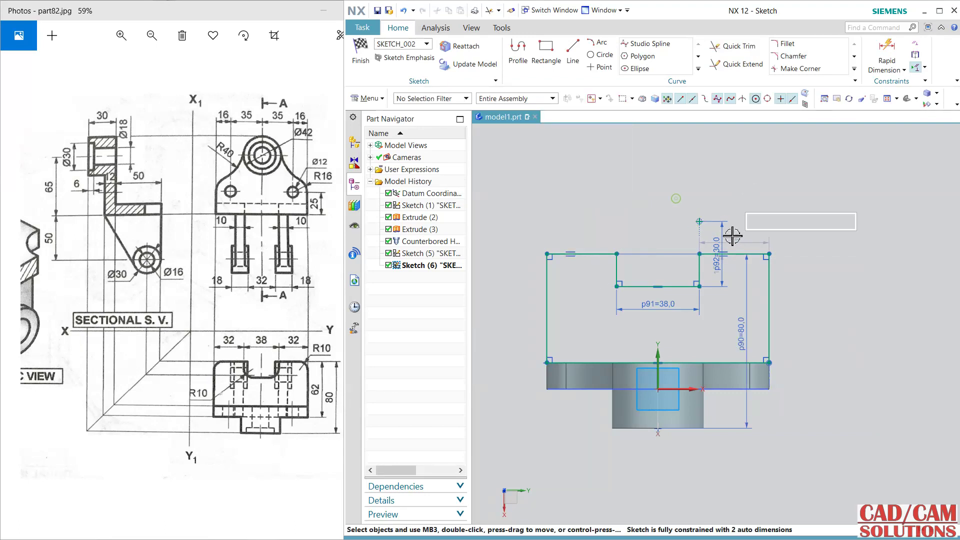
pyautogui.click(694, 193)
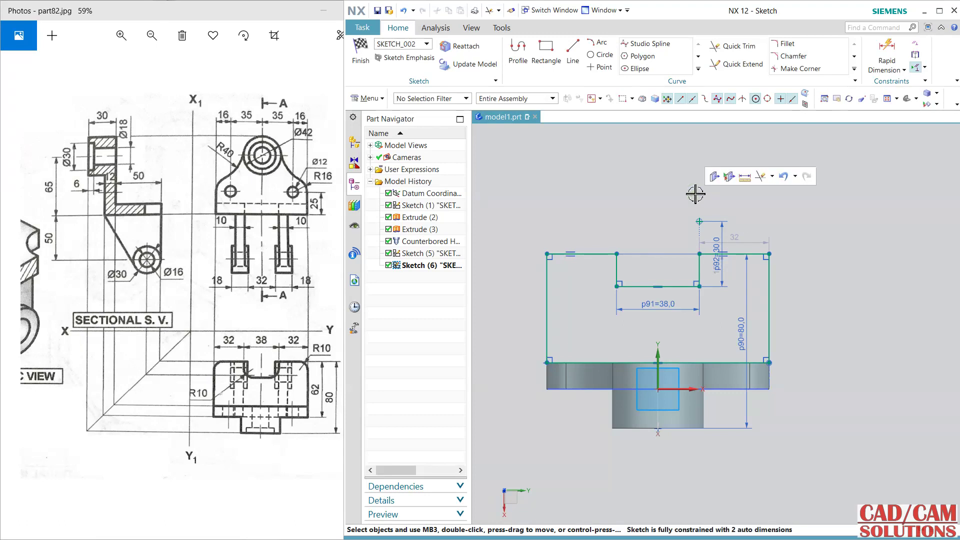
# Round the top-left and top-right corners with a radius of 10
pyautogui.click(788, 44)
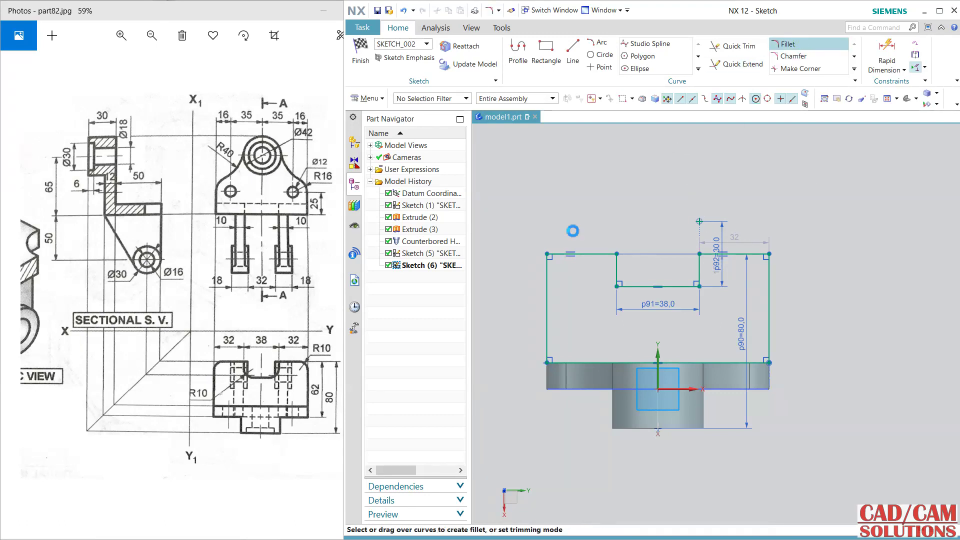
pyautogui.write('10')
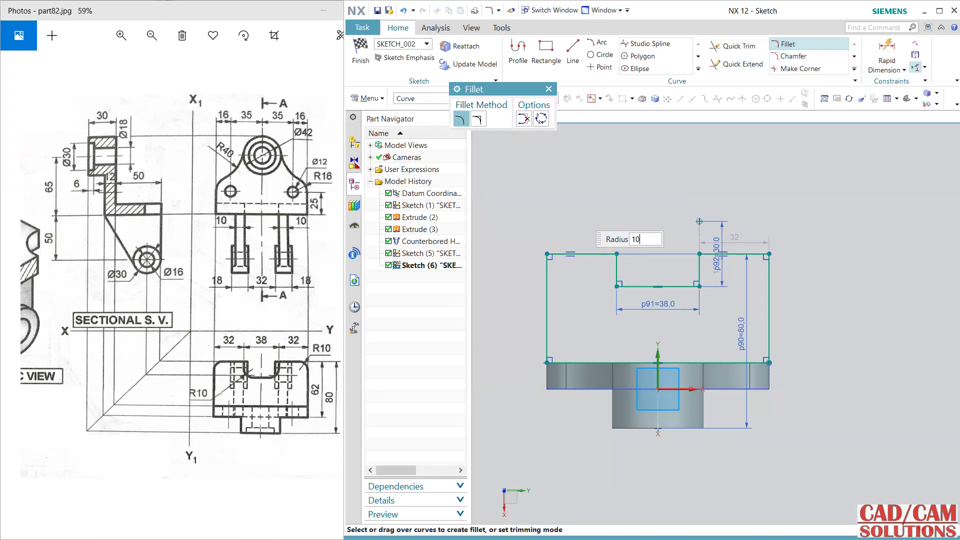
pyautogui.click(551, 256)
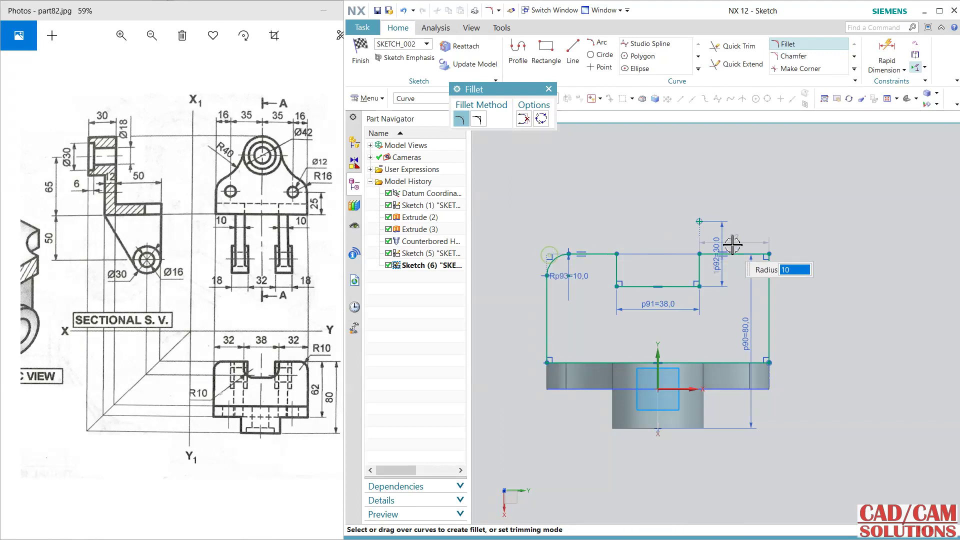
pyautogui.click(769, 254)
pyautogui.middleClick(826, 270)
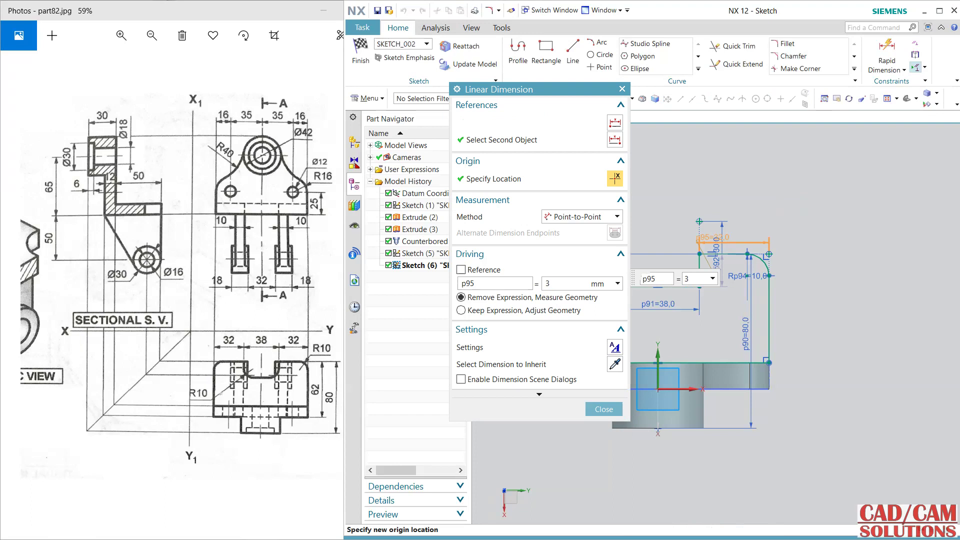
# Add the 32 dimension and a 15 dimension on the slot
pyautogui.click(603, 408)
pyautogui.click(725, 284)
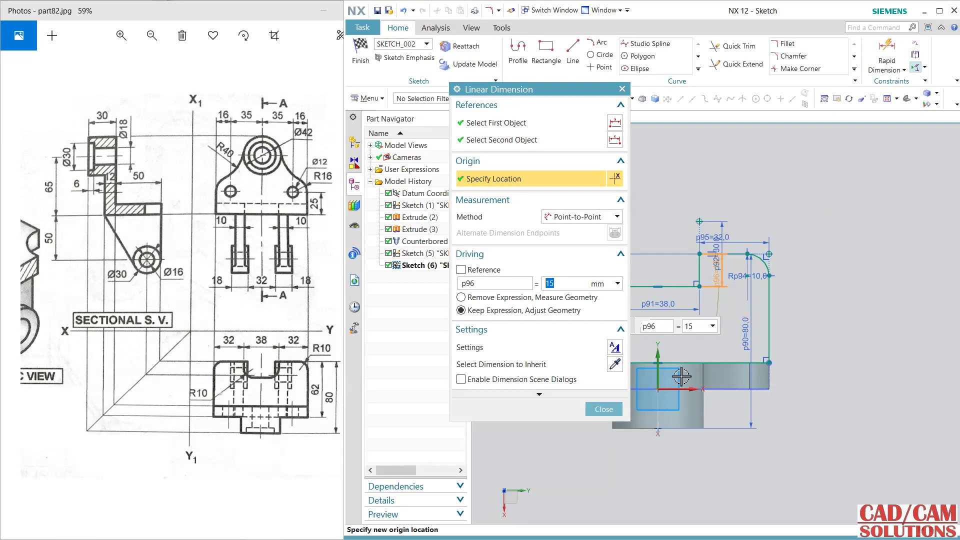
pyautogui.click(603, 410)
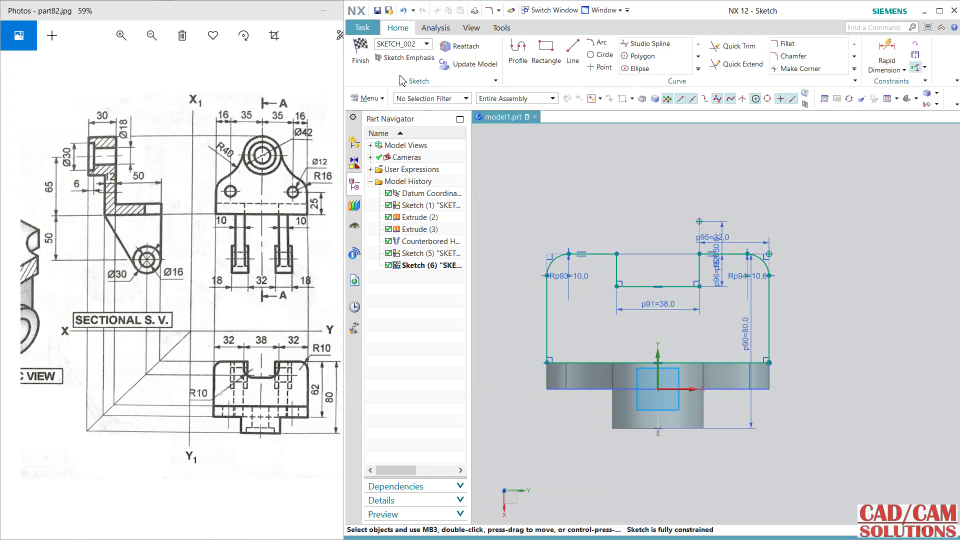
# Extrude the notched base-plate outline from 0 to 12 mm, united with the bracket
pyautogui.click(360, 50)
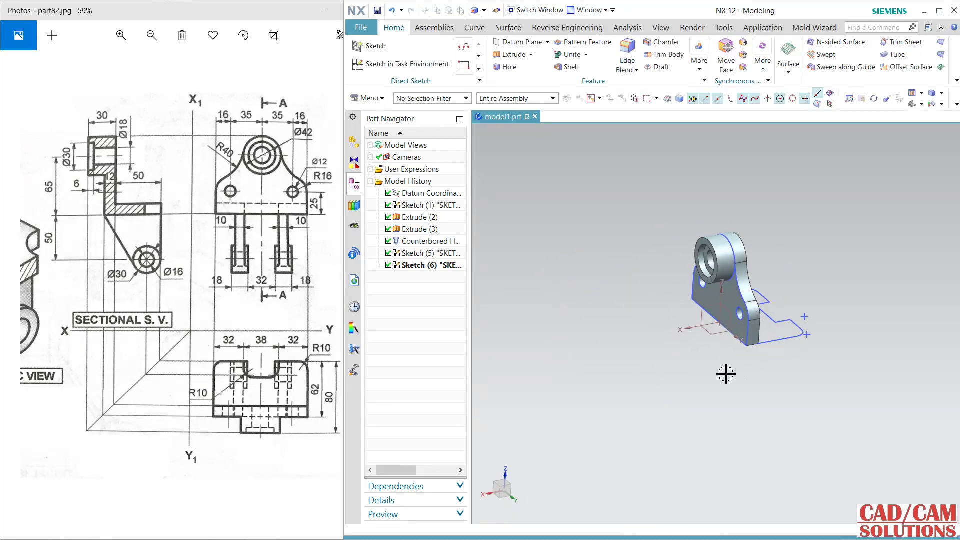
pyautogui.moveTo(726, 374); pyautogui.dragTo(641, 367, button='middle')
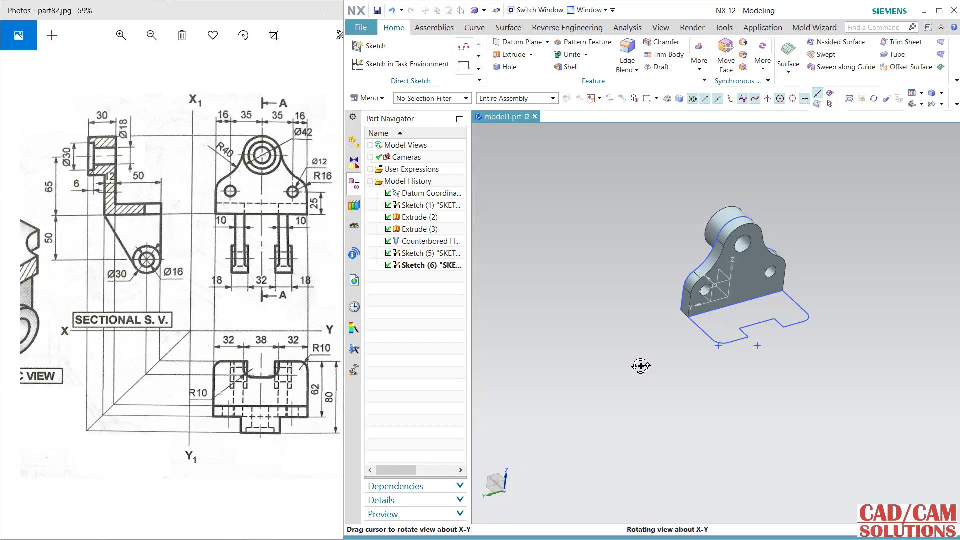
pyautogui.scroll(3, 733, 329)
pyautogui.click(509, 54)
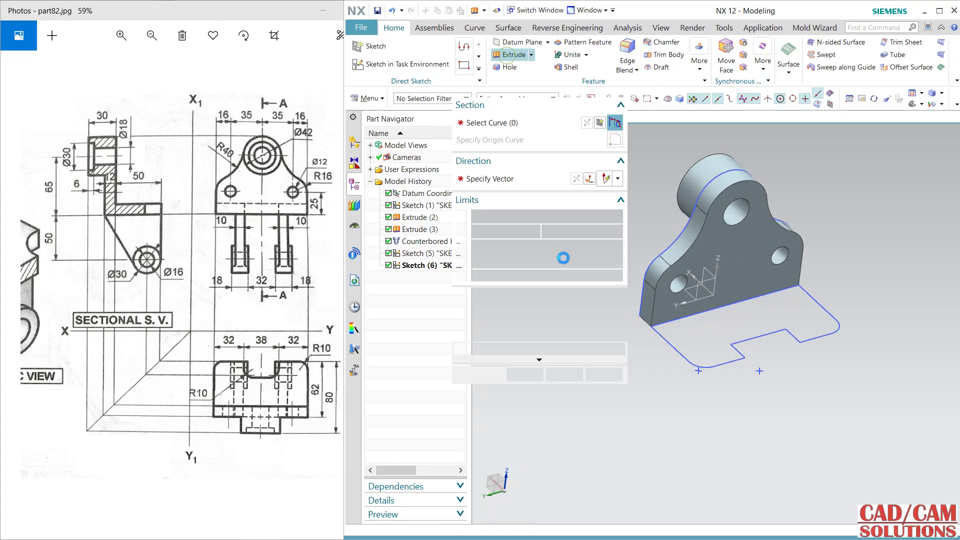
pyautogui.click(752, 335)
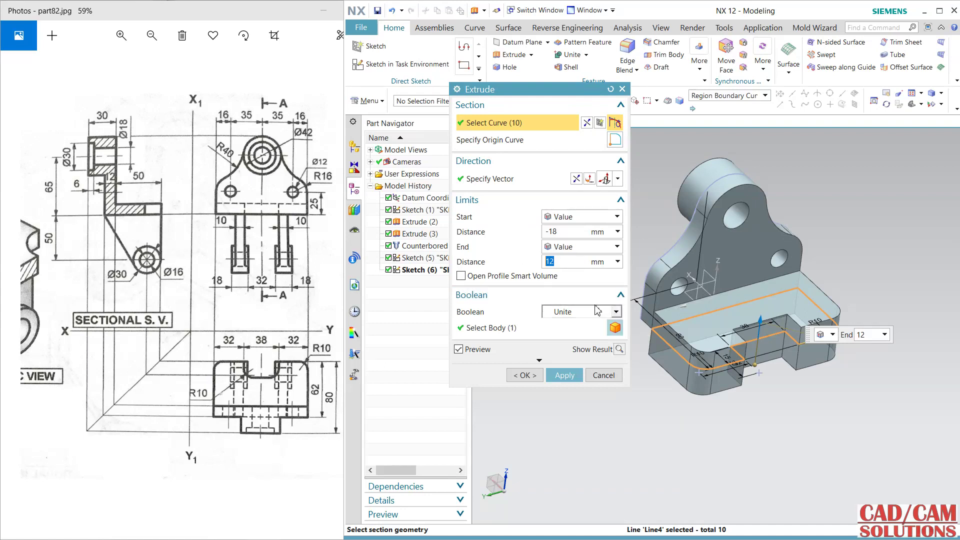
pyautogui.doubleClick(567, 232)
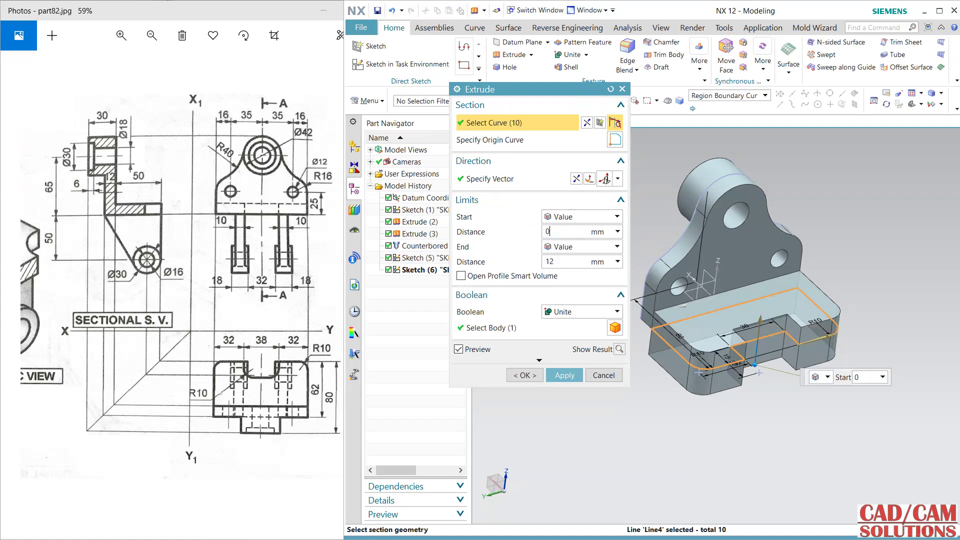
pyautogui.write('0')
pyautogui.press('Return')
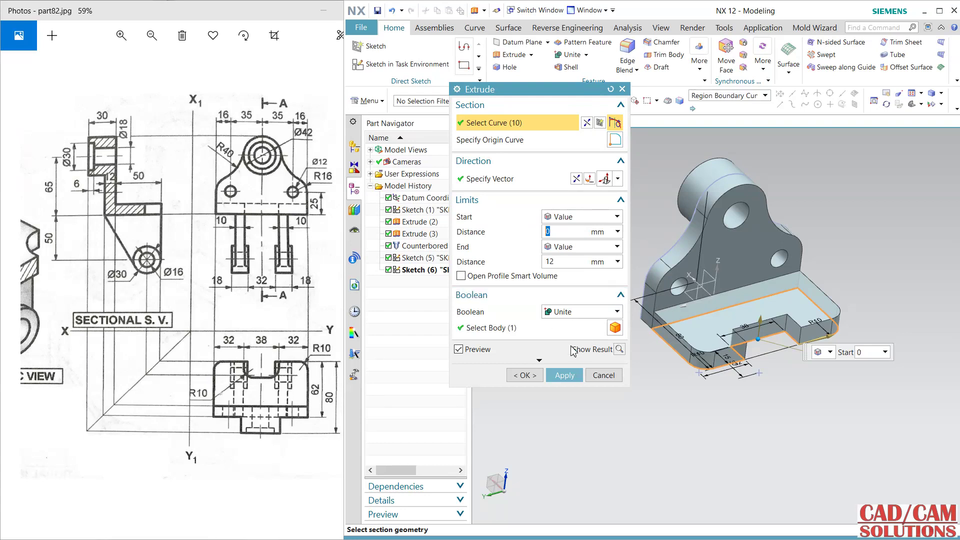
pyautogui.click(525, 376)
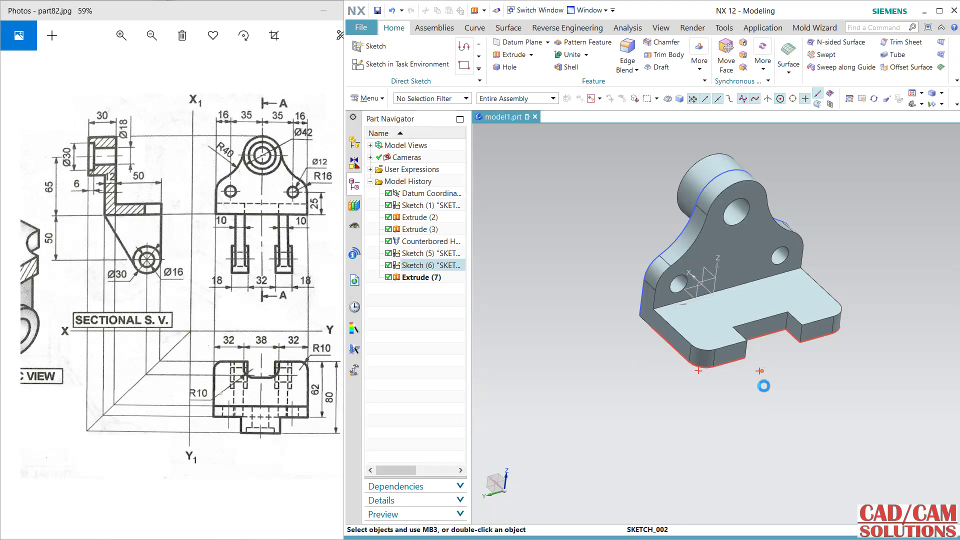
# Blend two base-plate corner edges with a 10 mm radius
pyautogui.click(628, 54)
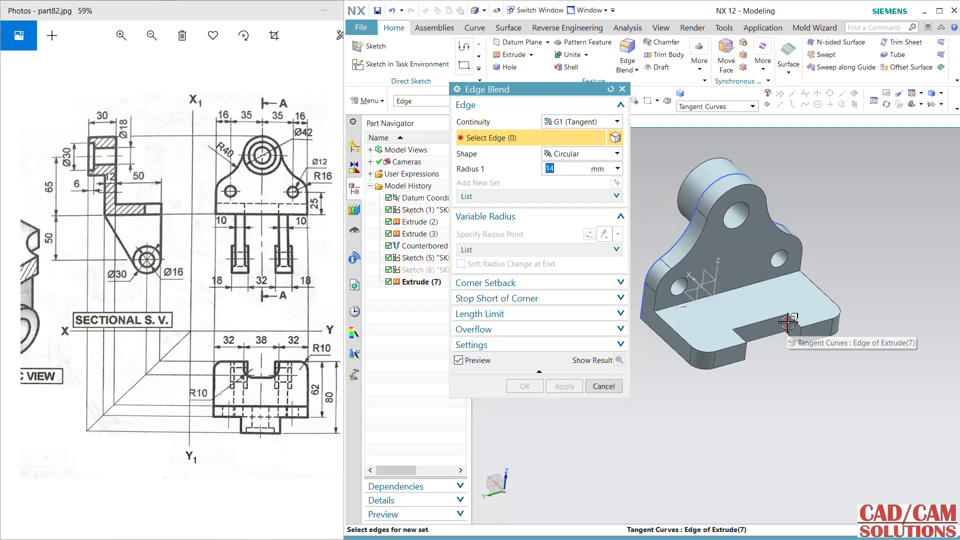
pyautogui.write('10')
pyautogui.click(787, 324)
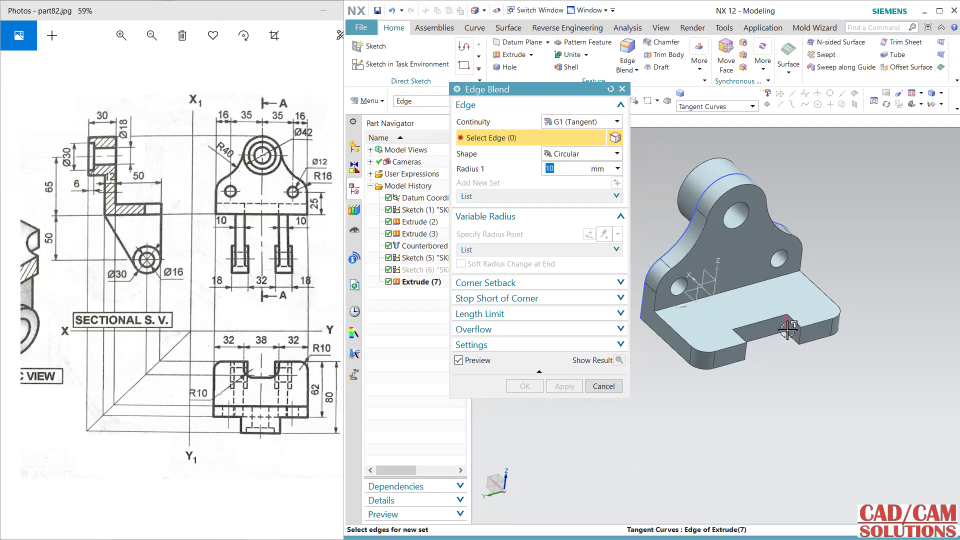
pyautogui.moveTo(792, 397); pyautogui.dragTo(723, 341, button='middle')
pyautogui.click(525, 387)
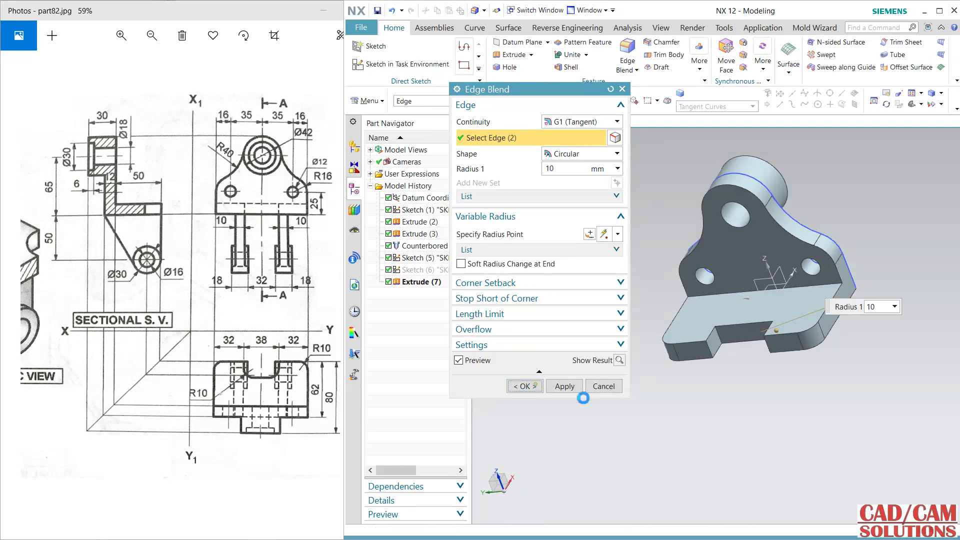
pyautogui.moveTo(661, 400); pyautogui.dragTo(719, 431, button='middle')
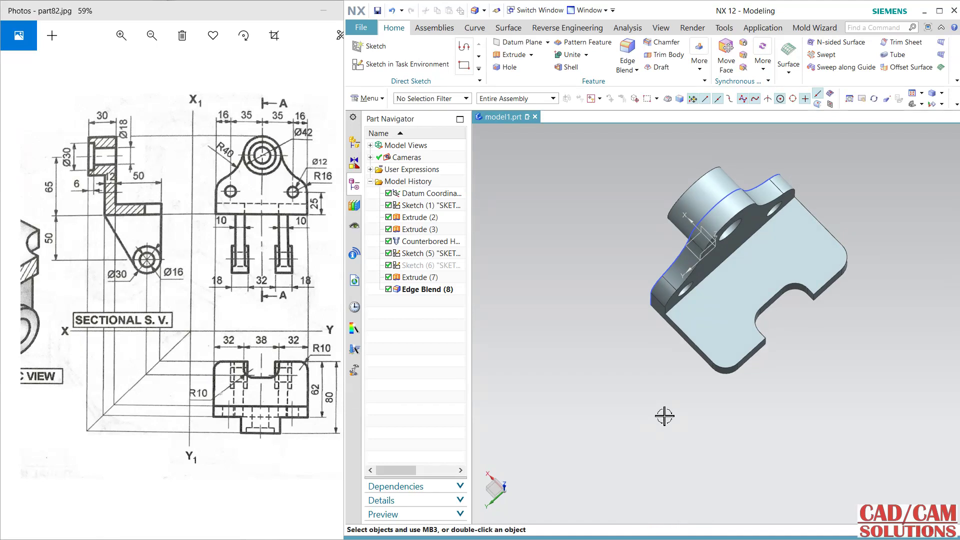
pyautogui.moveTo(665, 416); pyautogui.dragTo(609, 356, button='middle')
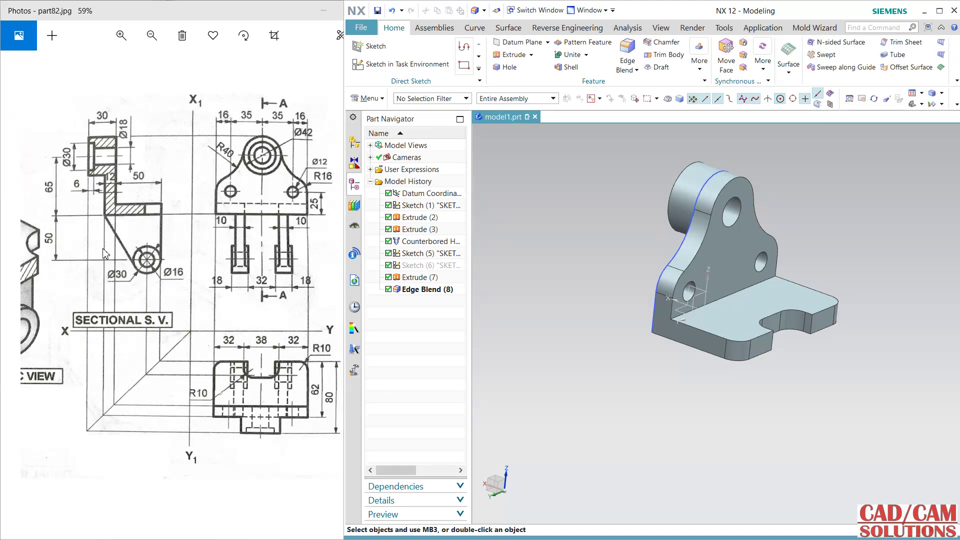
pyautogui.moveTo(107, 252)
pyautogui.mouseDown()
pyautogui.moveTo(249, 254)
pyautogui.moveTo(321, 273)
pyautogui.mouseUp()
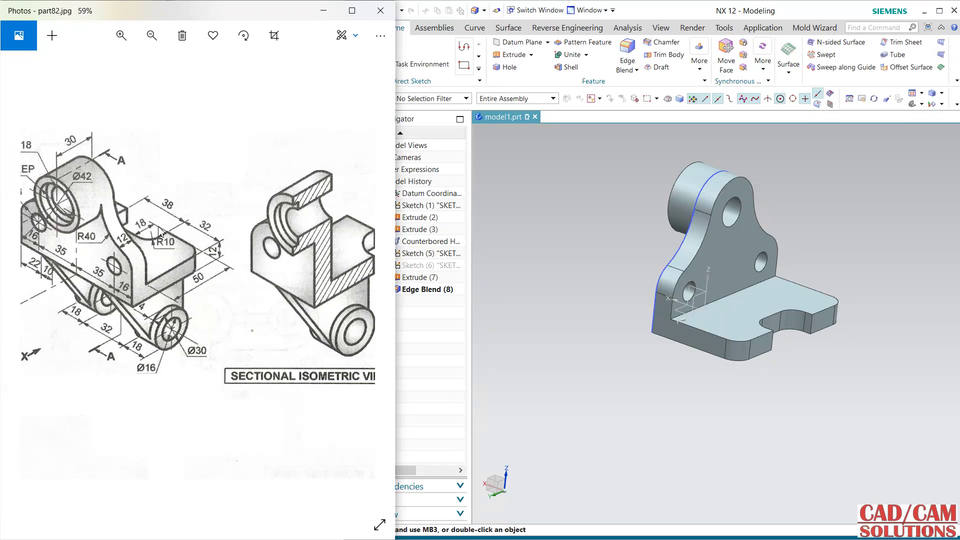
pyautogui.moveTo(275, 263); pyautogui.dragTo(132, 265)
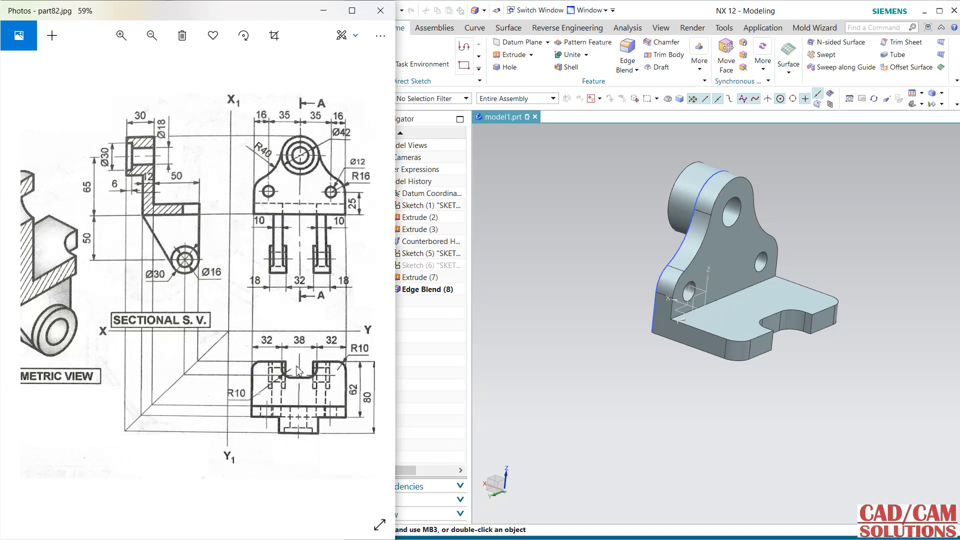
pyautogui.moveTo(193, 328); pyautogui.dragTo(333, 330)
pyautogui.moveTo(141, 308); pyautogui.dragTo(262, 312)
# Edit Sketch (6) to change the notch depth from 15 to 18 mm and update the solid
pyautogui.click(522, 285)
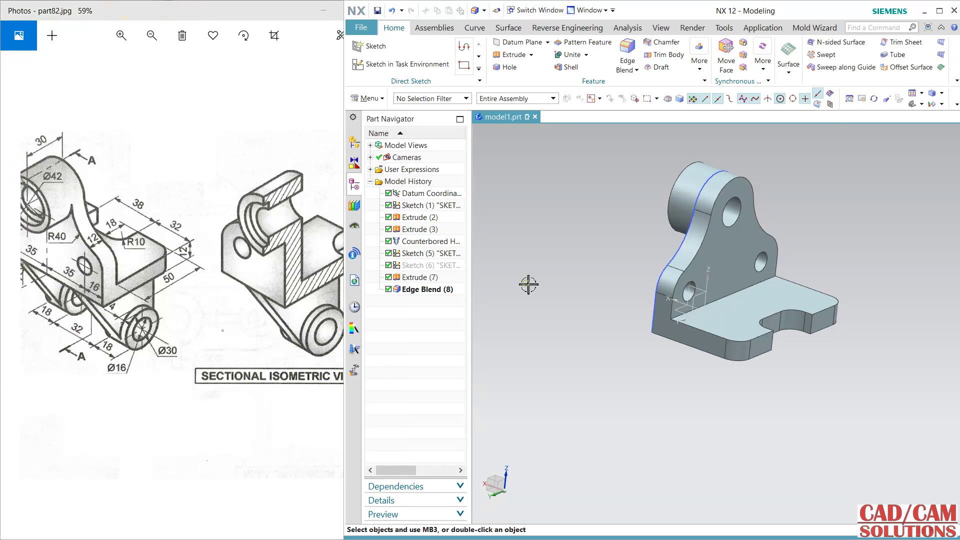
pyautogui.rightClick(429, 267)
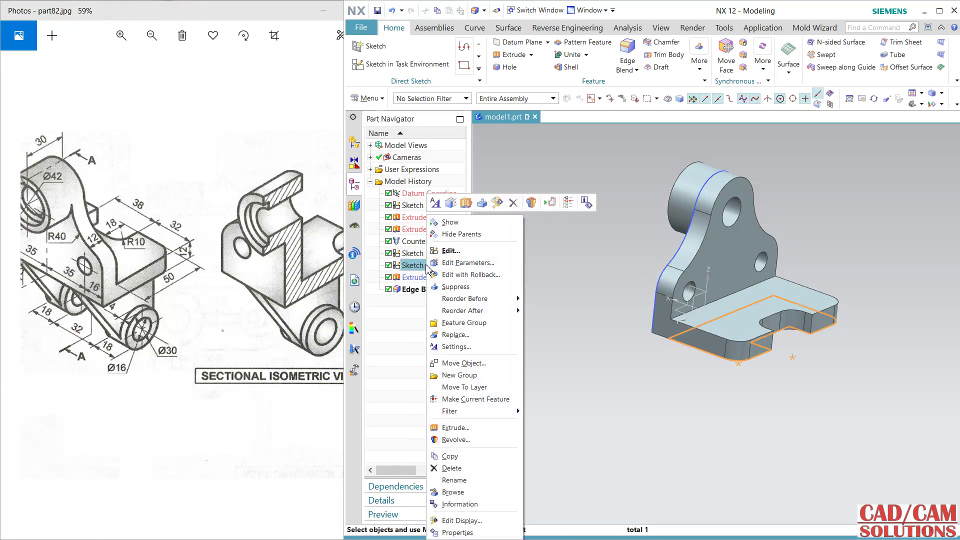
pyautogui.click(445, 253)
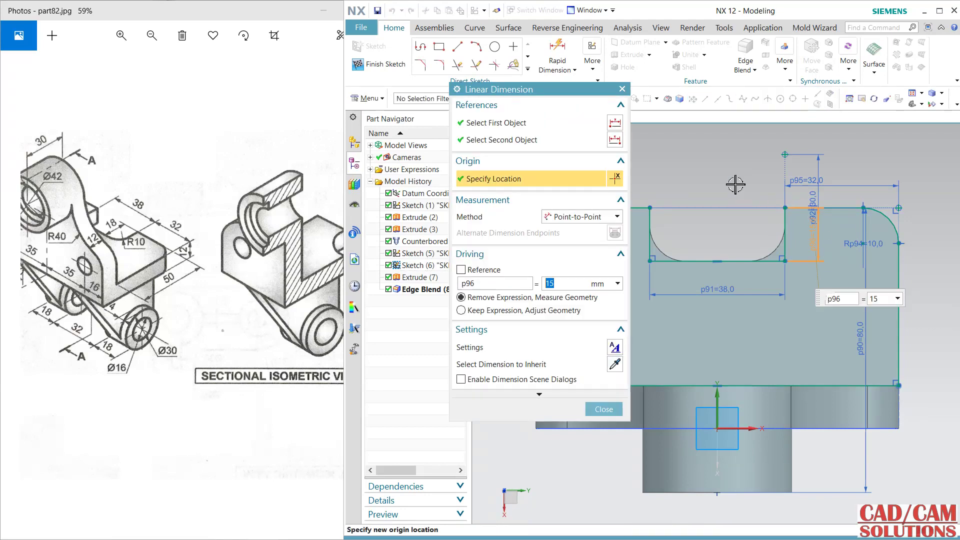
pyautogui.write('18')
pyautogui.press('Return')
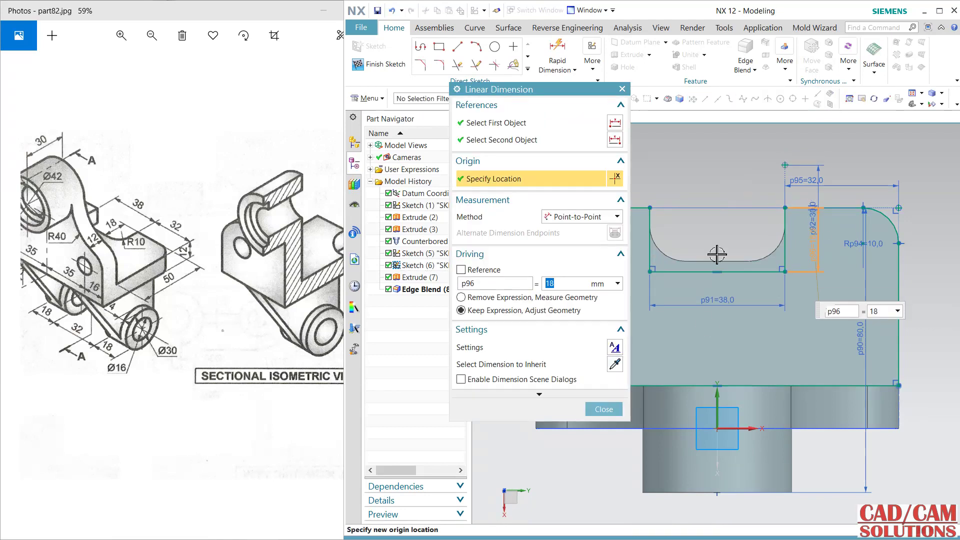
pyautogui.click(603, 409)
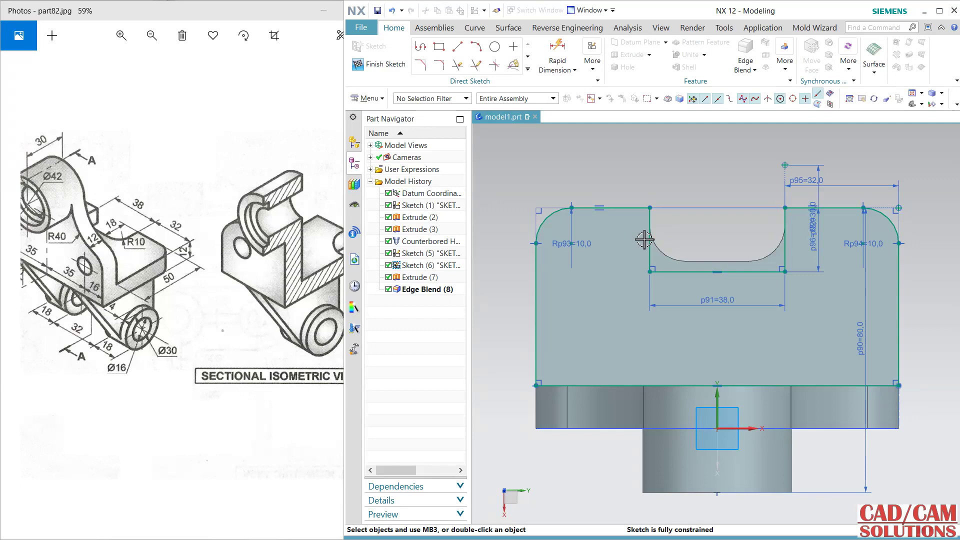
pyautogui.hotkey('ctrl', 'q')
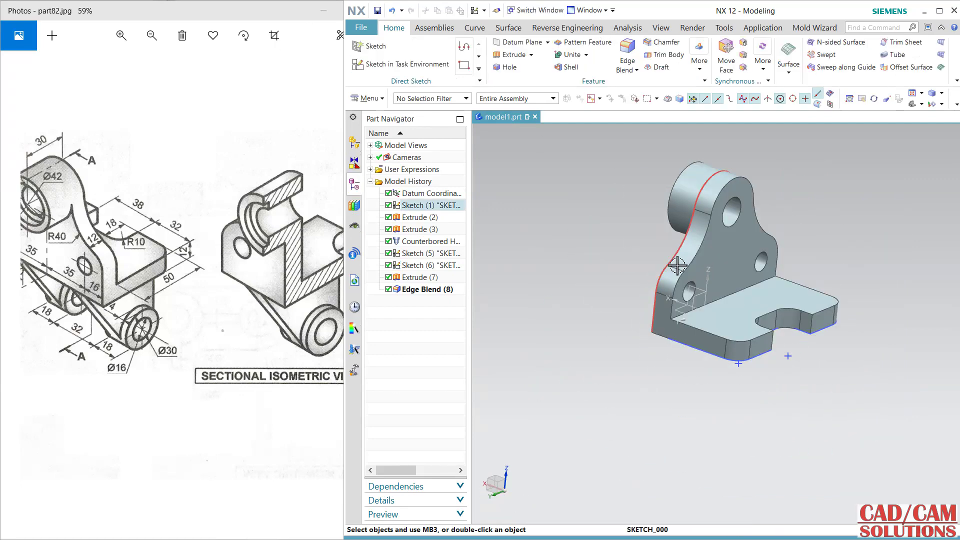
pyautogui.click(788, 356)
pyautogui.hotkey('ctrl', 'b')
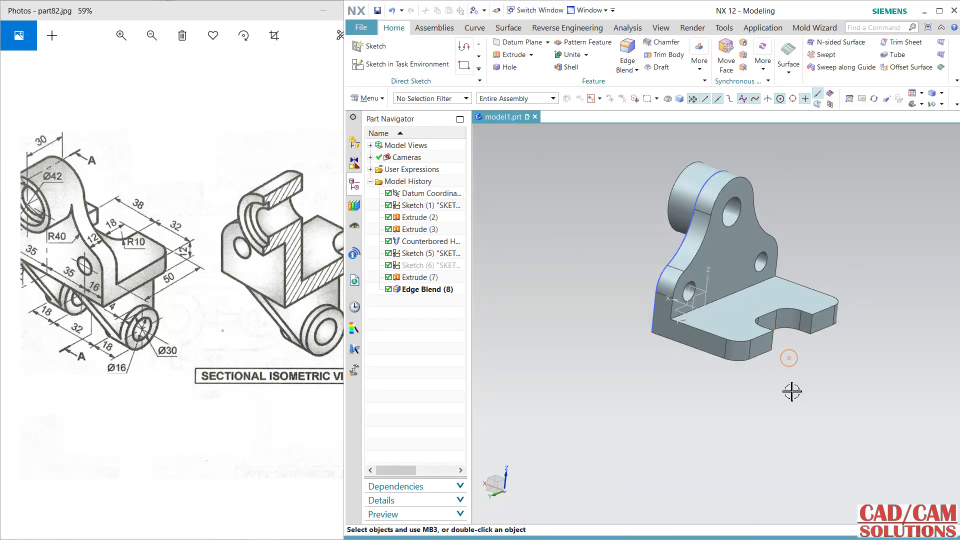
pyautogui.moveTo(628, 377); pyautogui.dragTo(621, 380, button='middle')
pyautogui.moveTo(76, 257); pyautogui.dragTo(134, 262)
pyautogui.moveTo(592, 314); pyautogui.dragTo(647, 315, button='middle')
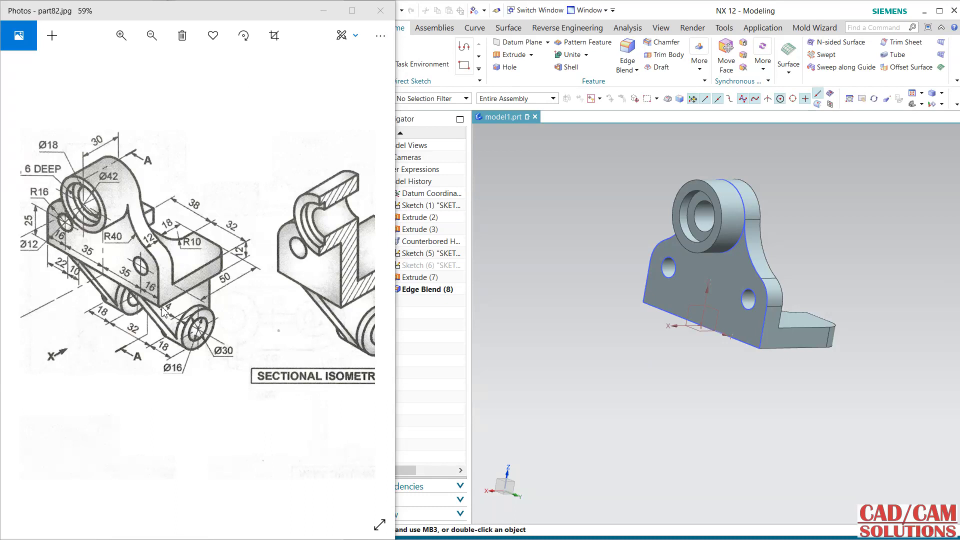
pyautogui.hscroll(10, 288, 295)
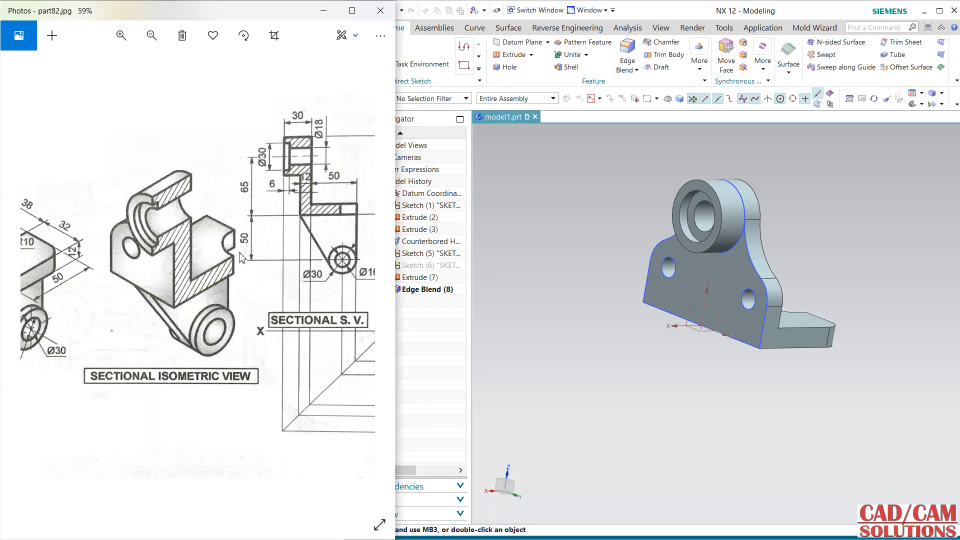
pyautogui.moveTo(188, 279); pyautogui.dragTo(155, 284)
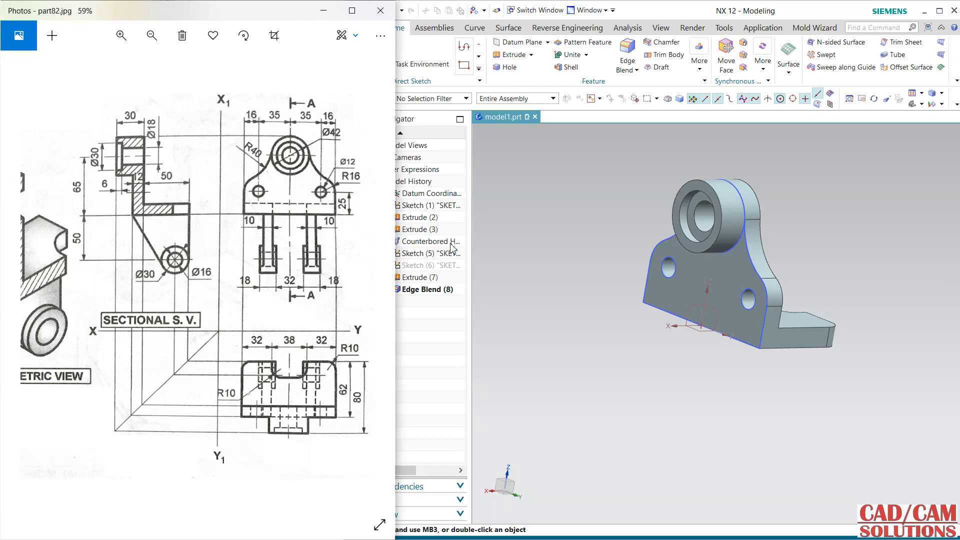
pyautogui.click(525, 233)
pyautogui.moveTo(232, 242); pyautogui.dragTo(204, 245)
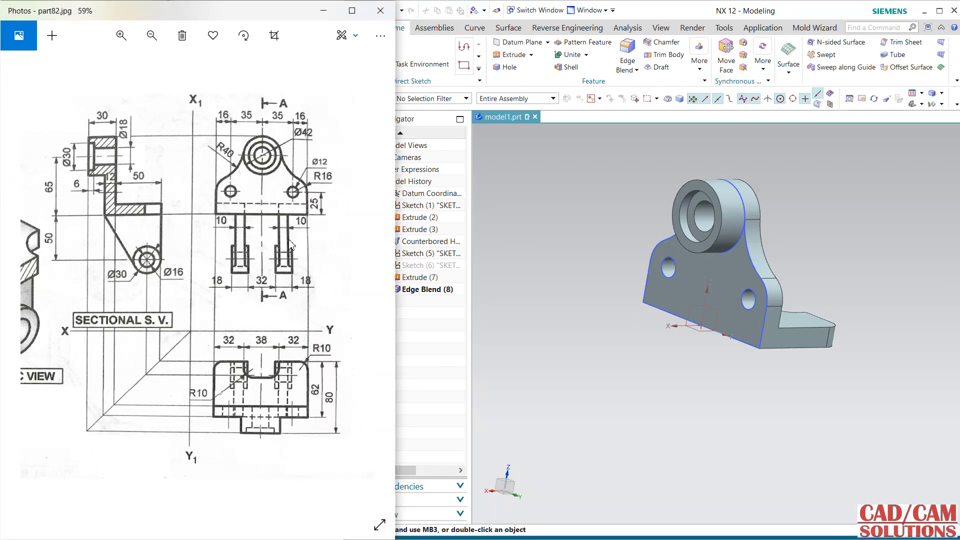
pyautogui.click(648, 3)
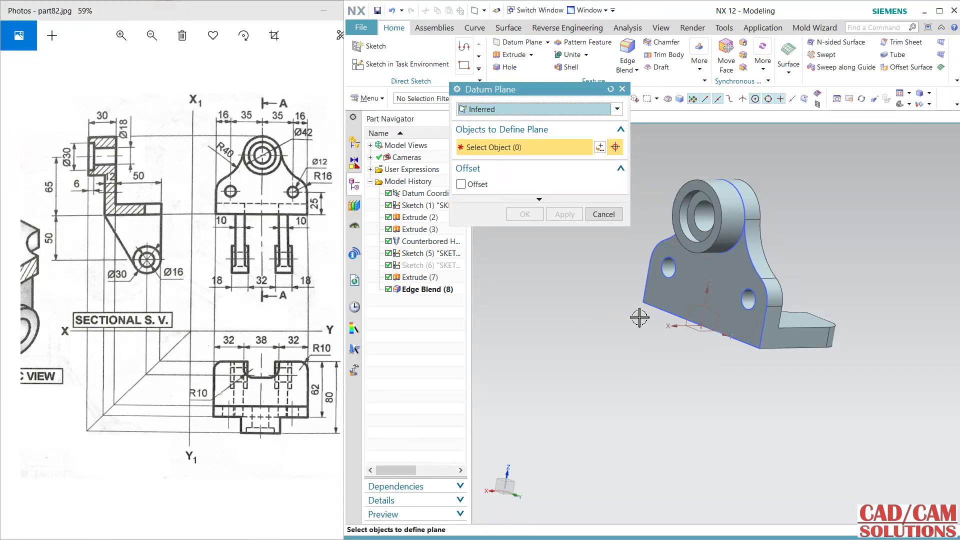
# Offset a datum plane 16+9 (25) mm from the datum XZ plane
pyautogui.click(691, 307)
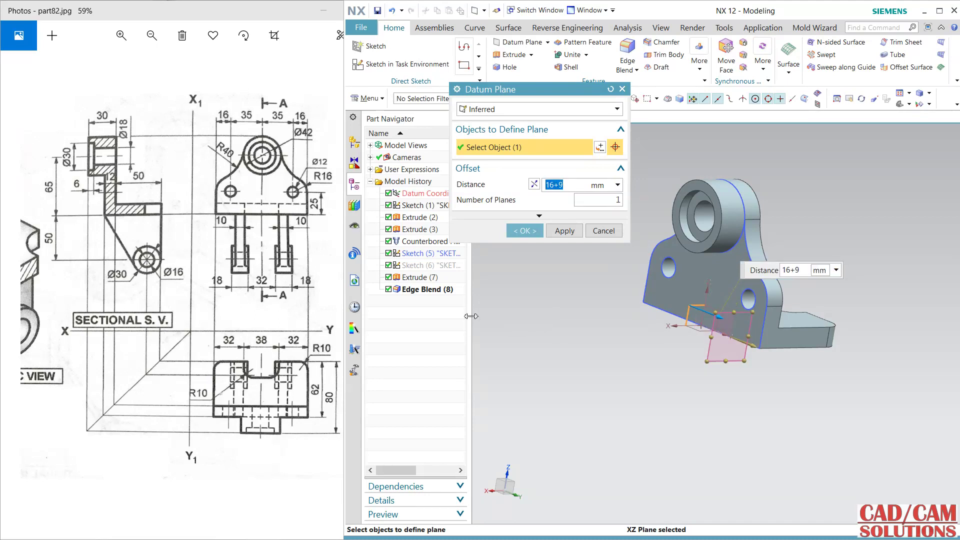
pyautogui.click(533, 231)
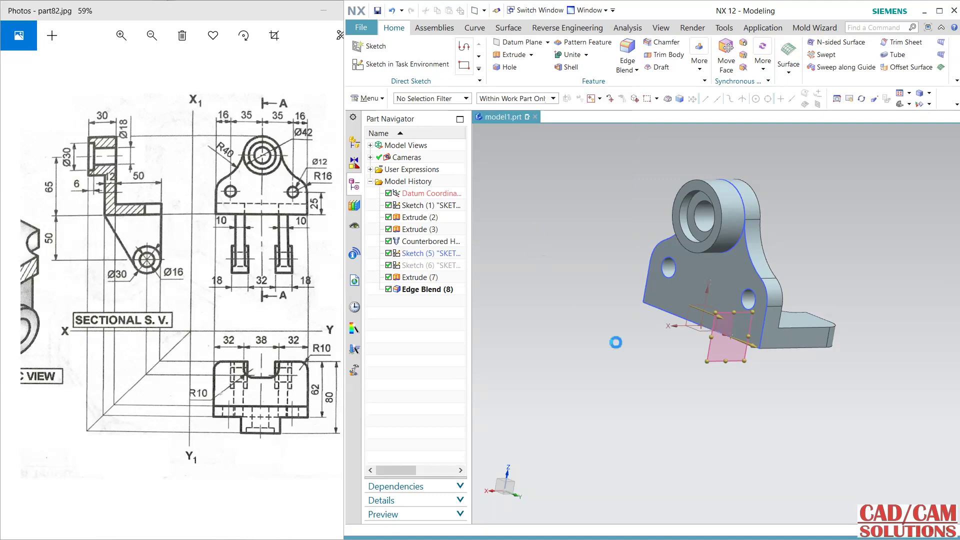
# Start a sketch on the new datum plane and draw the horizontal rib line to the origin
pyautogui.click(718, 357)
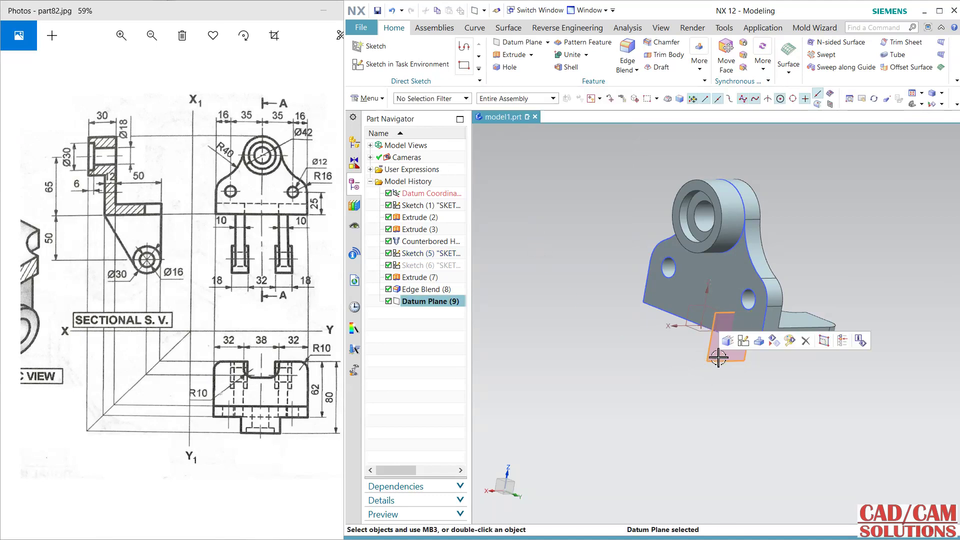
pyautogui.click(743, 342)
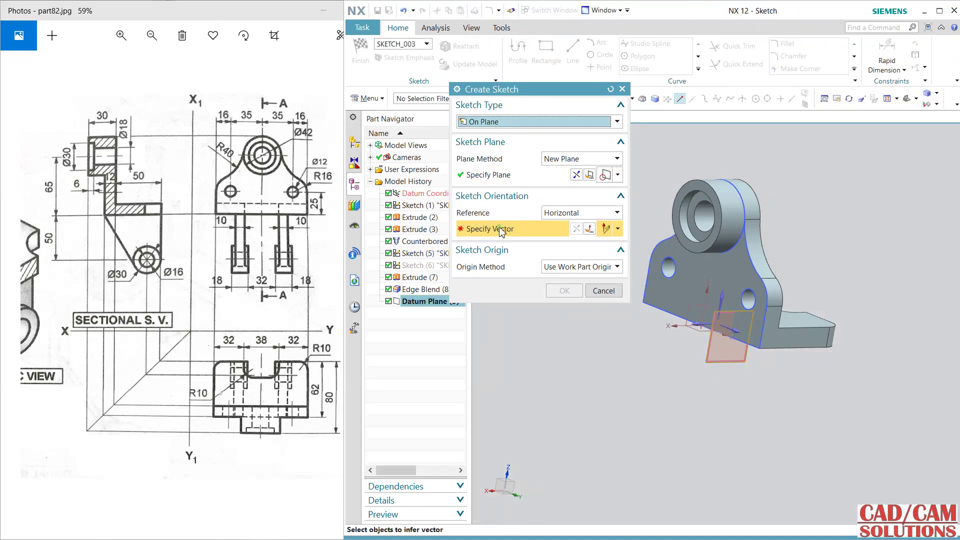
pyautogui.click(710, 324)
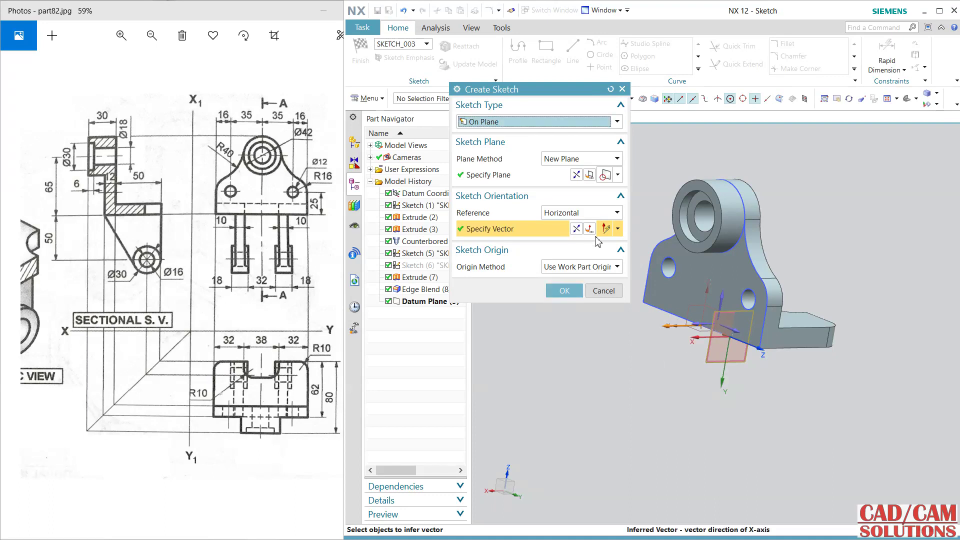
pyautogui.click(567, 292)
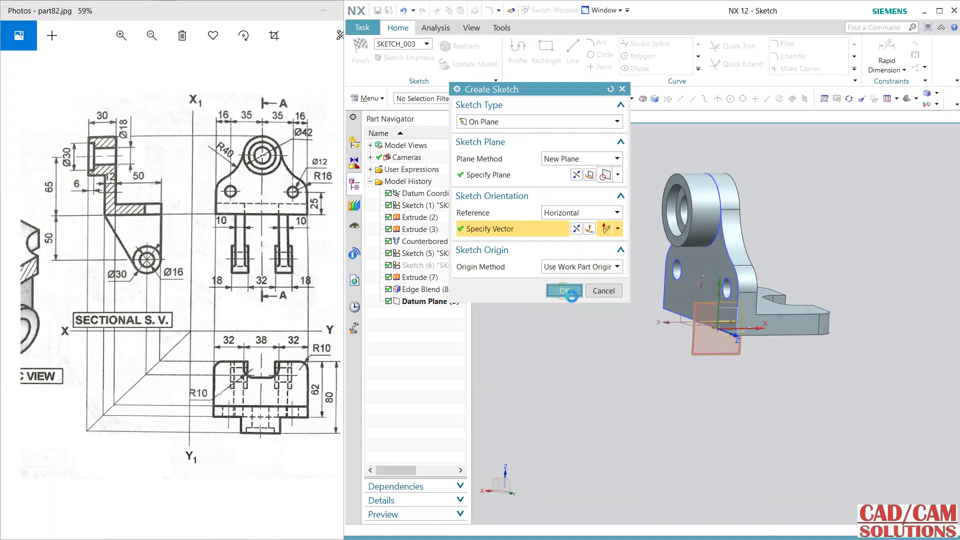
pyautogui.keyDown('shift'); pyautogui.moveTo(823, 262); pyautogui.dragTo(739, 251, button='middle'); pyautogui.keyUp('shift')
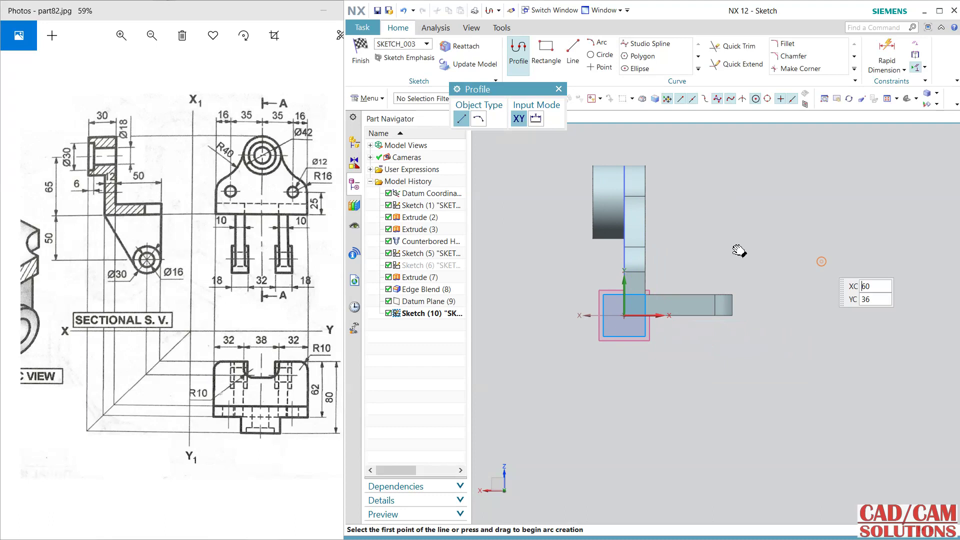
pyautogui.click(733, 315)
pyautogui.click(626, 316)
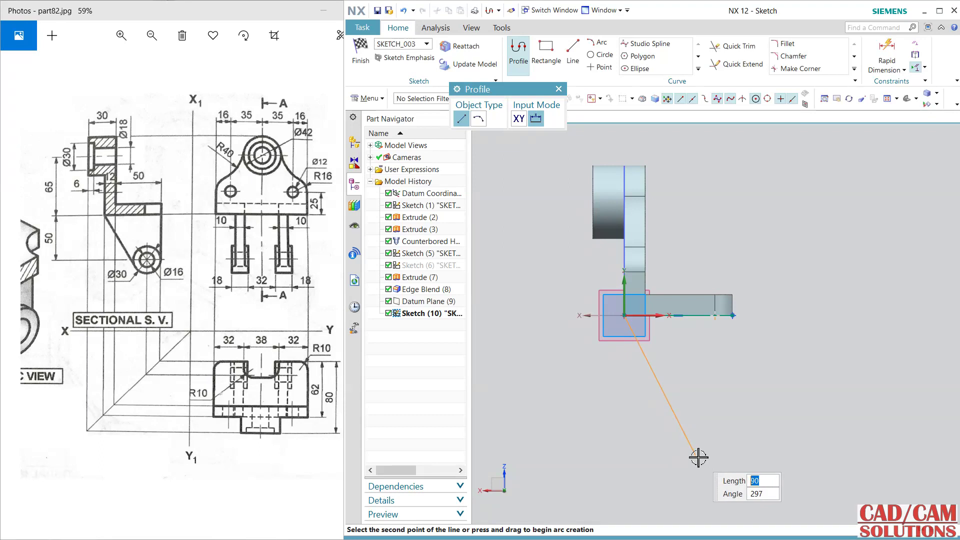
# Draw a circle below the part joined by a vertical line and a tangent line
pyautogui.click(602, 55)
pyautogui.click(697, 403)
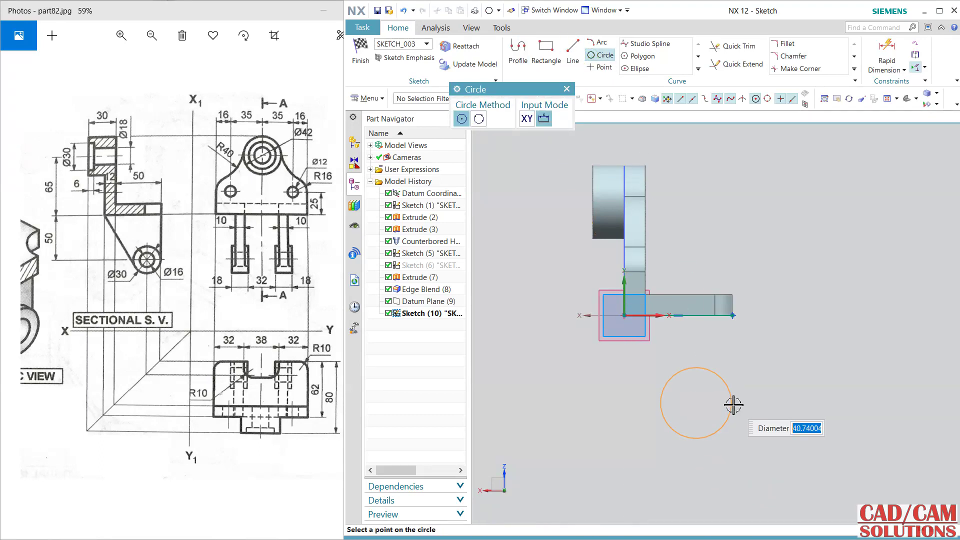
pyautogui.click(732, 404)
pyautogui.press('Escape')
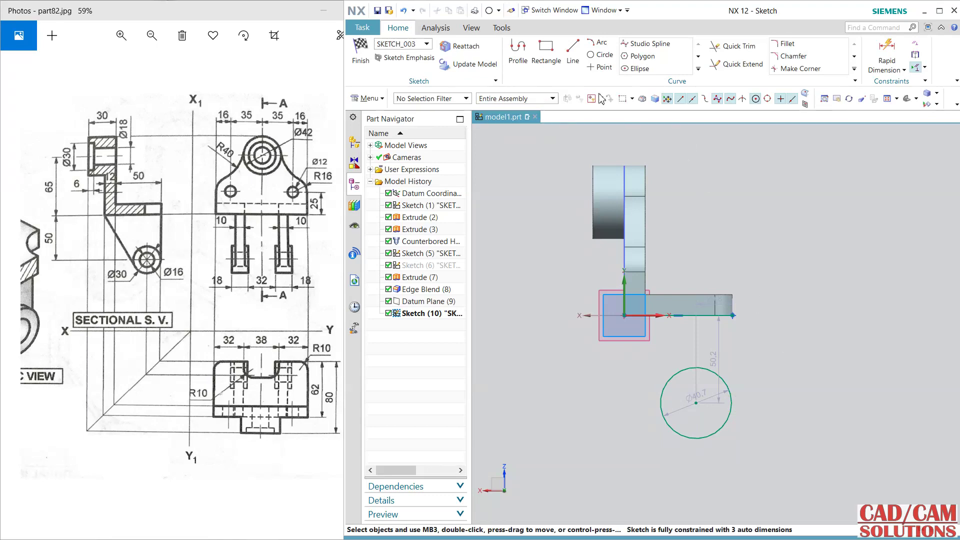
pyautogui.click(573, 53)
pyautogui.click(734, 316)
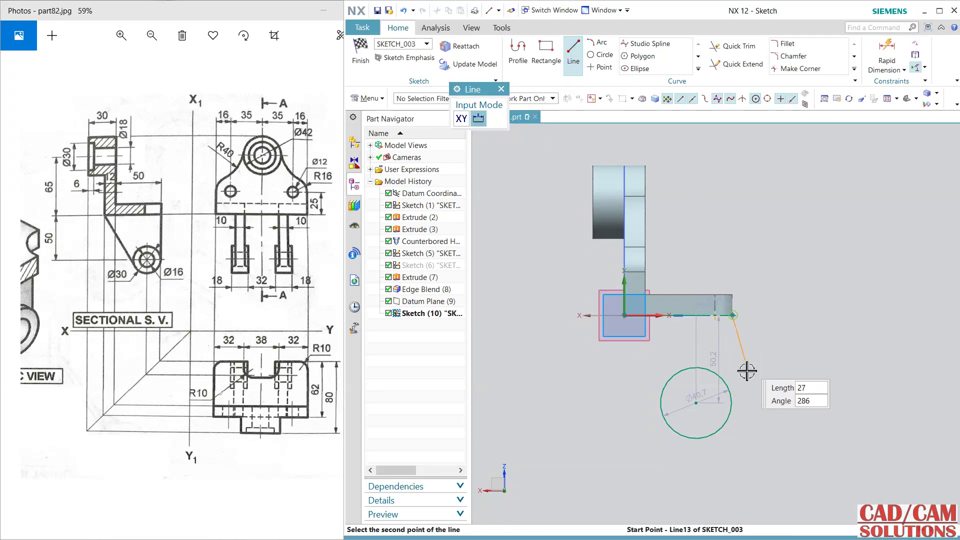
pyautogui.click(736, 404)
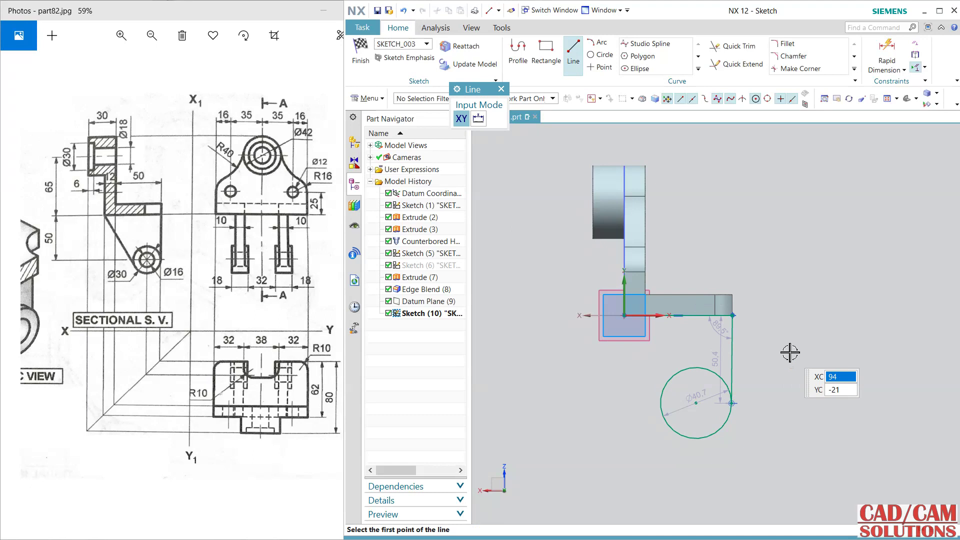
pyautogui.click(660, 409)
pyautogui.press('Escape')
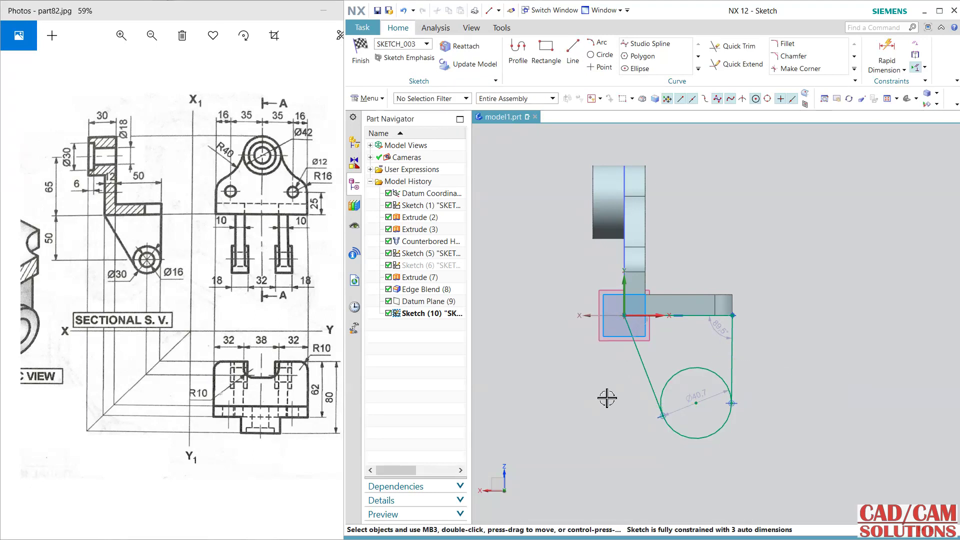
# Make the rib line vertical, set the circle to Ø30 and 50 below the horizontal line
pyautogui.click(732, 344)
pyautogui.click(865, 315)
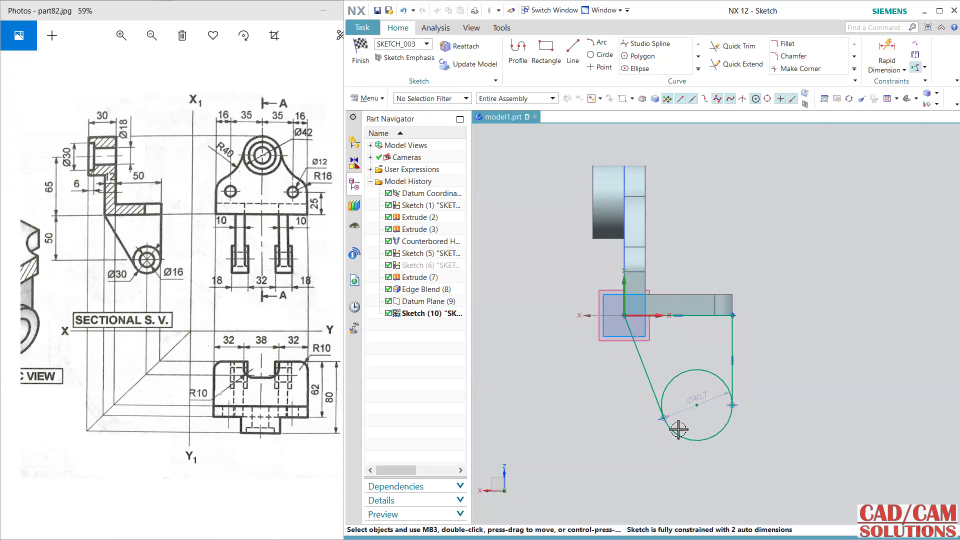
pyautogui.doubleClick(714, 410)
pyautogui.write('30')
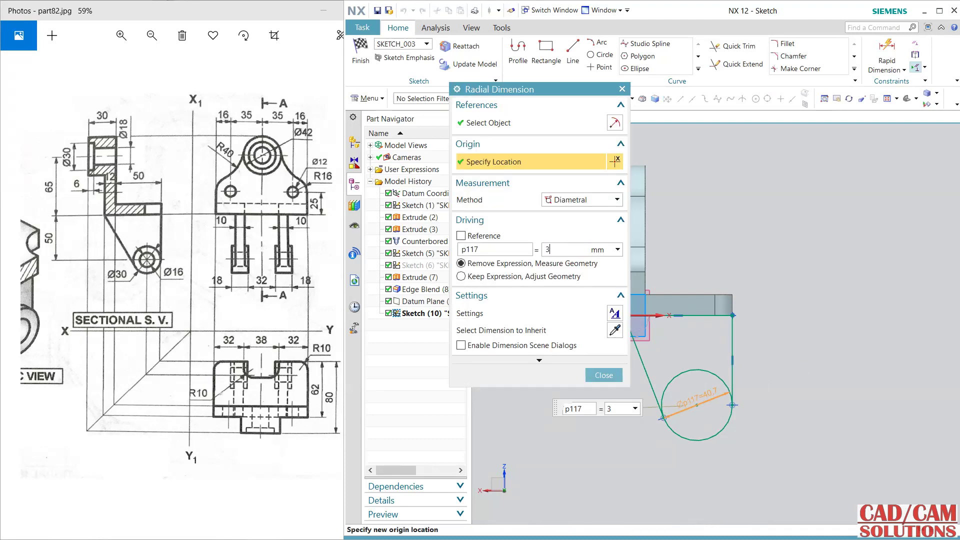
pyautogui.click(604, 376)
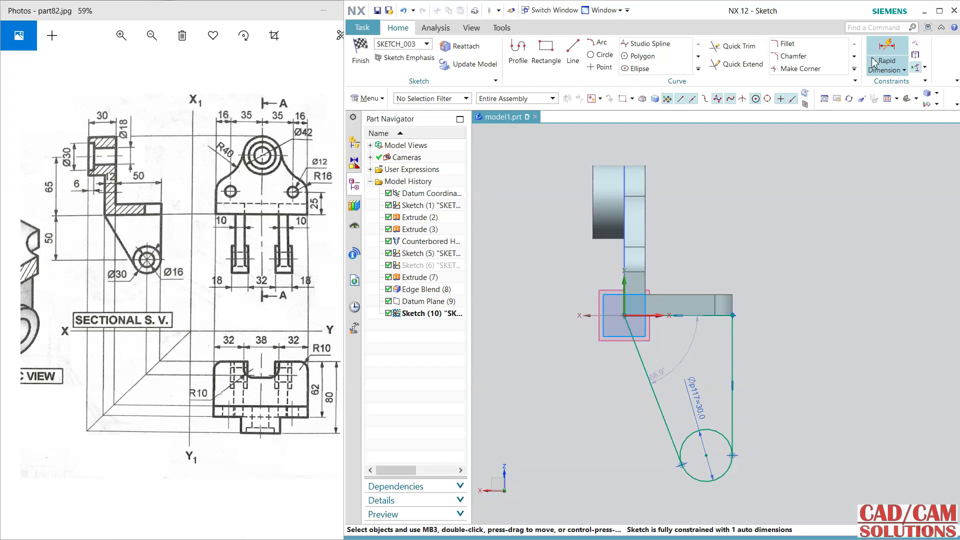
pyautogui.click(887, 53)
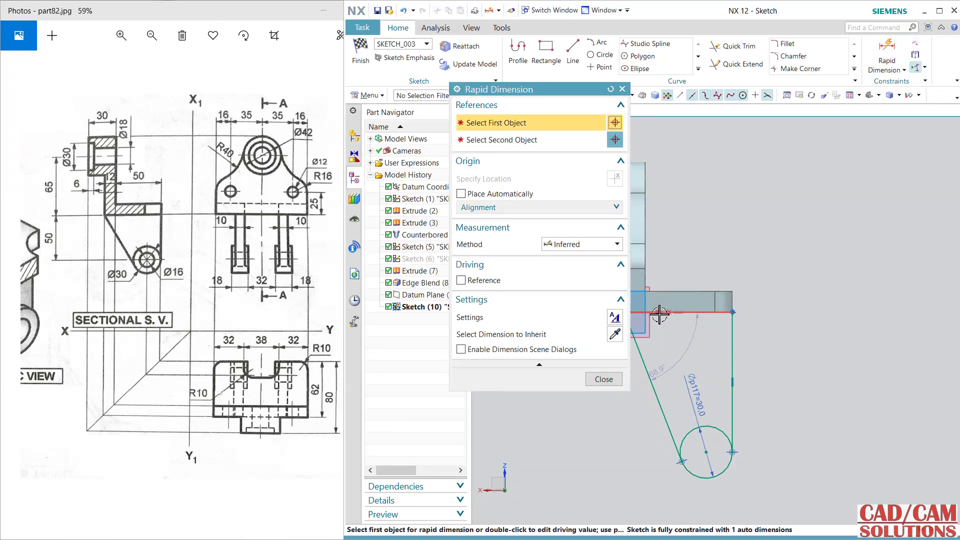
pyautogui.click(660, 309)
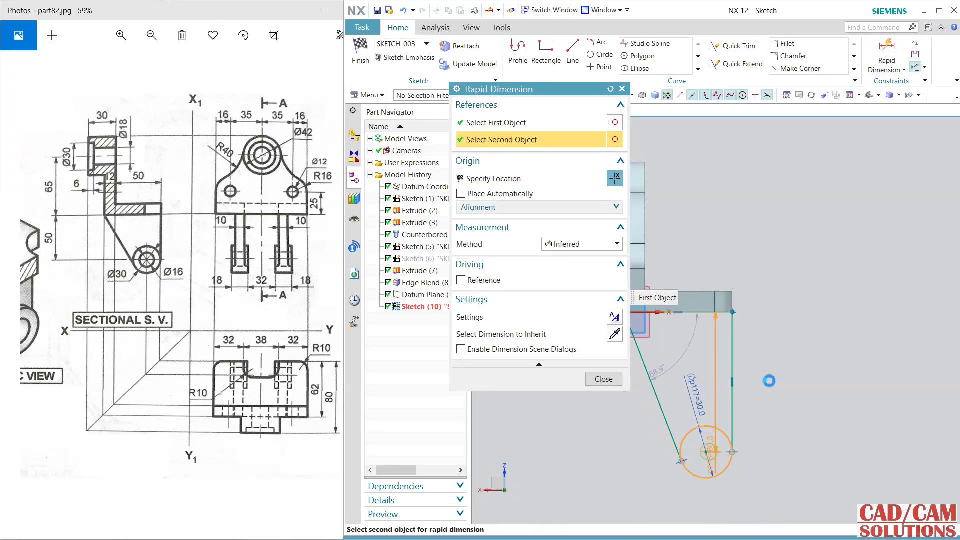
pyautogui.click(711, 454)
pyautogui.click(819, 349)
pyautogui.write('50')
pyautogui.press('Return')
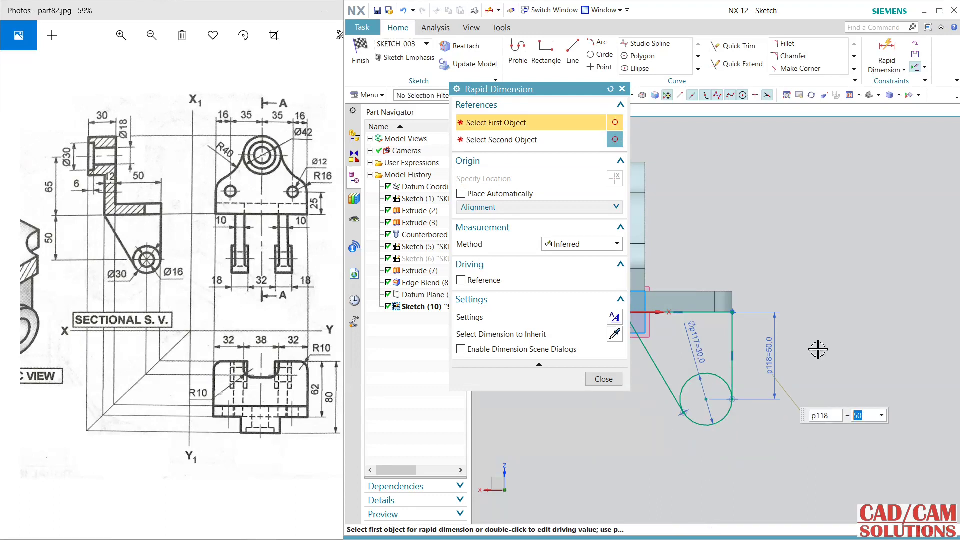
pyautogui.click(603, 380)
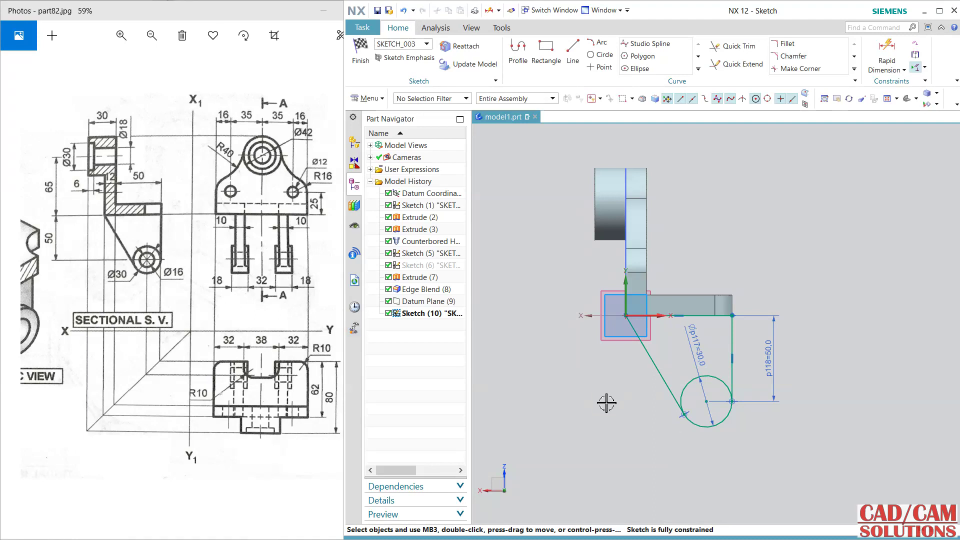
# Add a concentric Ø16 hole circle and finish the sketch
pyautogui.click(601, 59)
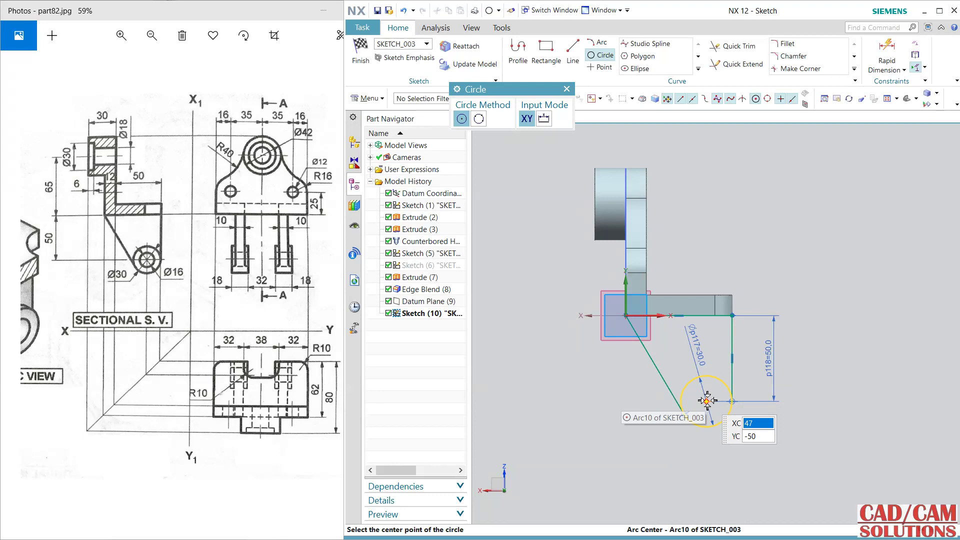
pyautogui.click(728, 393)
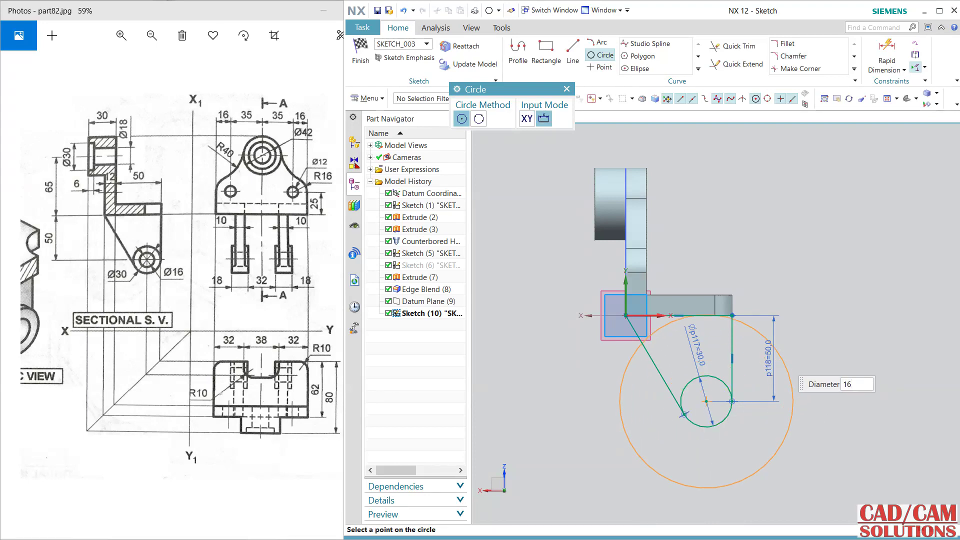
pyautogui.press('Return')
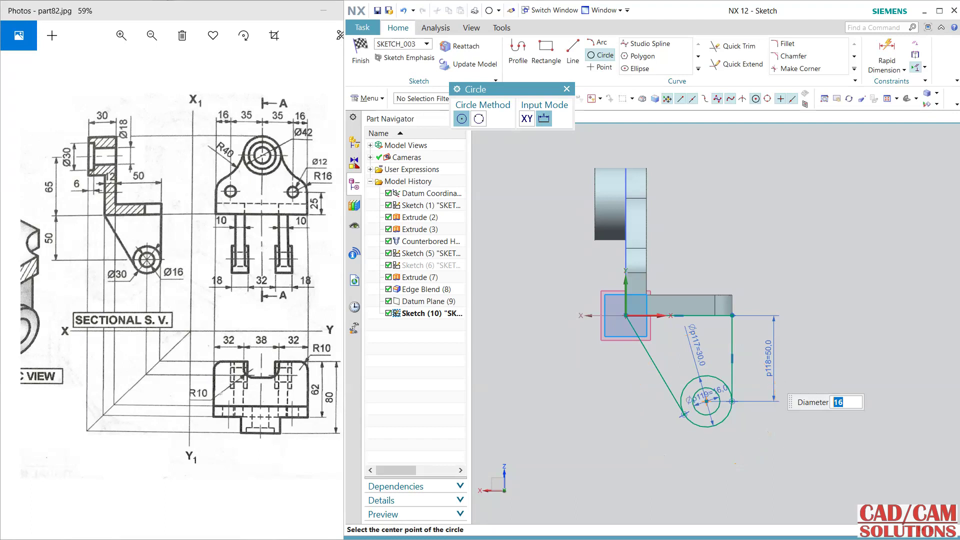
pyautogui.press('Escape')
pyautogui.hotkey('ctrl', 'q')
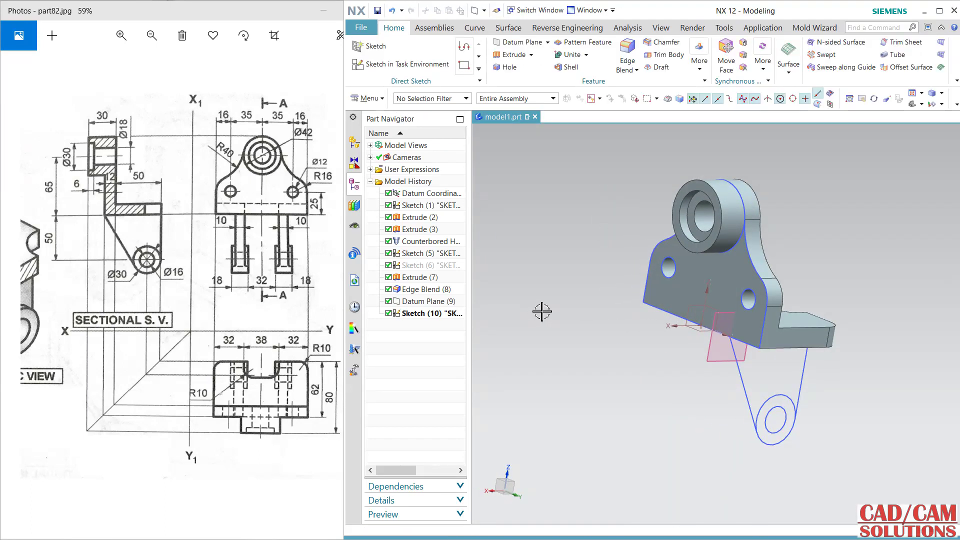
# Extrude the rib outline symmetrically 5 mm and unite it with the bracket
pyautogui.click(505, 59)
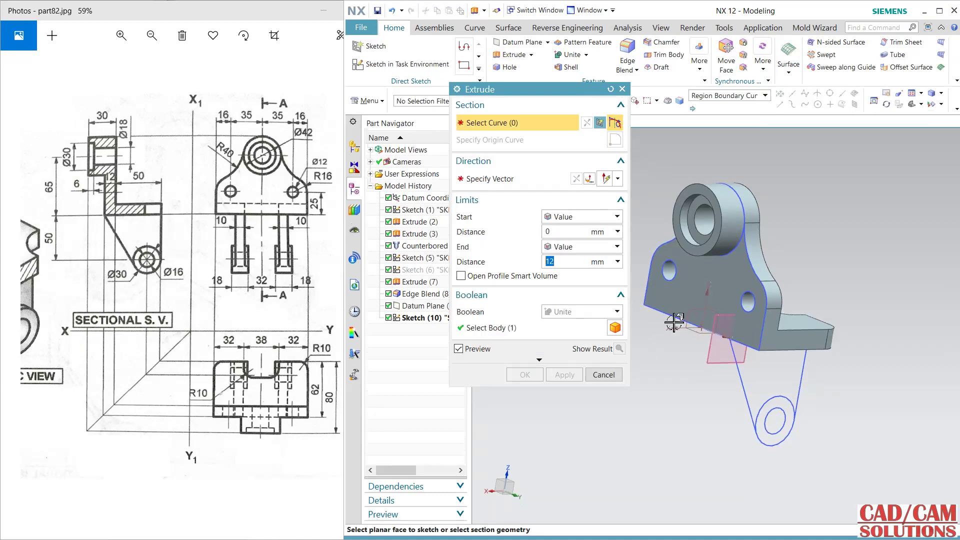
pyautogui.click(755, 379)
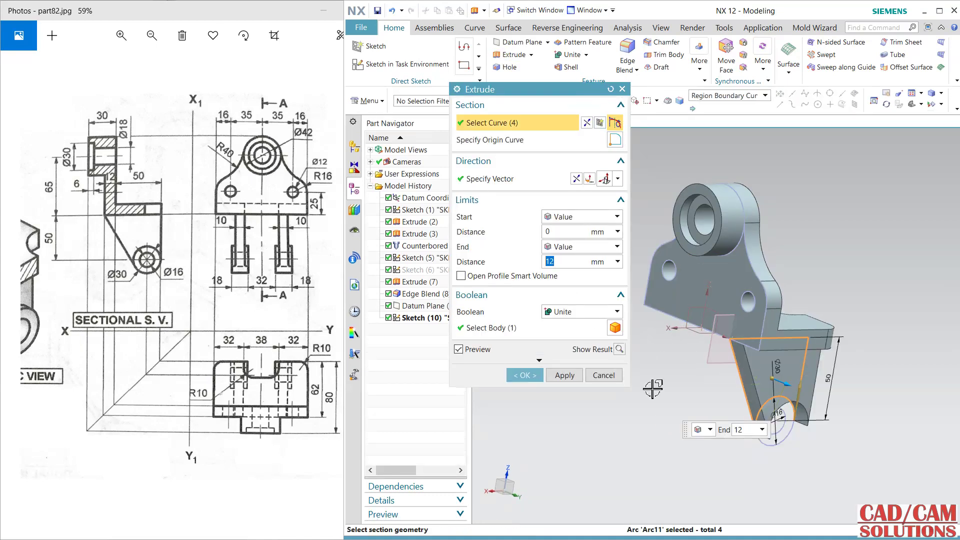
pyautogui.click(574, 248)
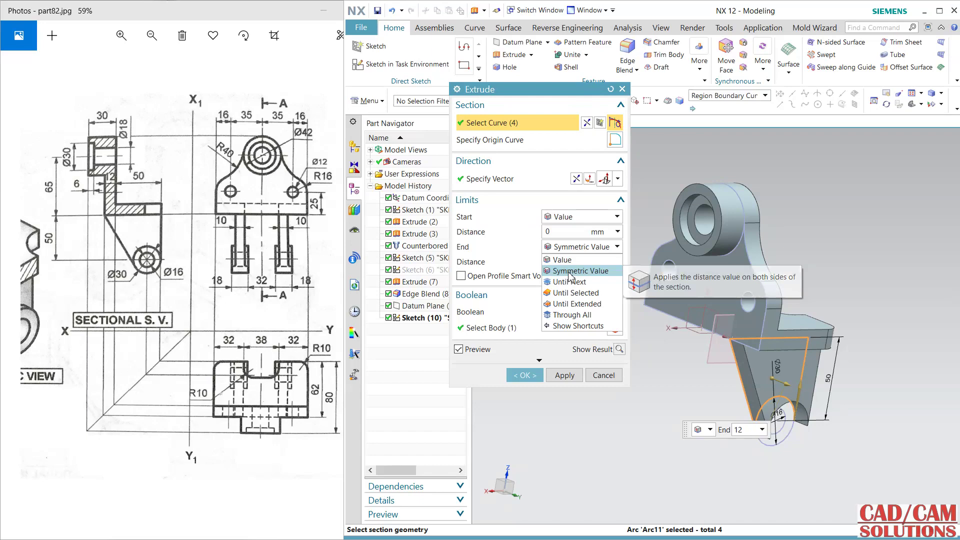
pyautogui.click(570, 270)
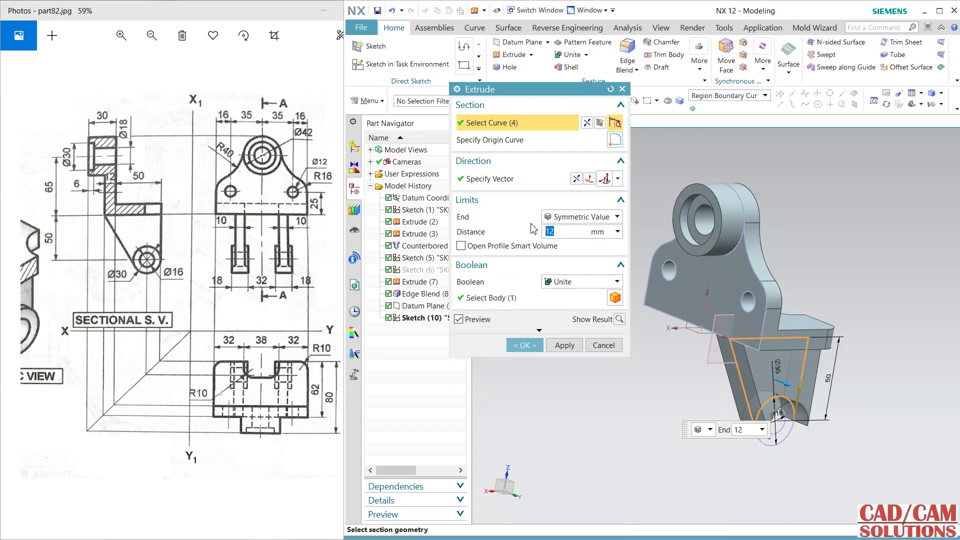
pyautogui.write('5')
pyautogui.press('Return')
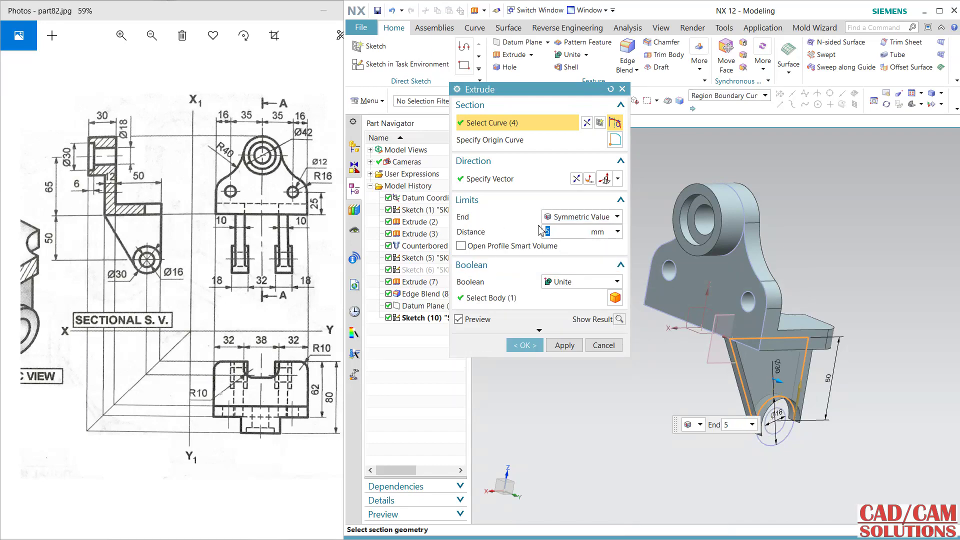
pyautogui.moveTo(687, 393); pyautogui.dragTo(716, 393, button='middle')
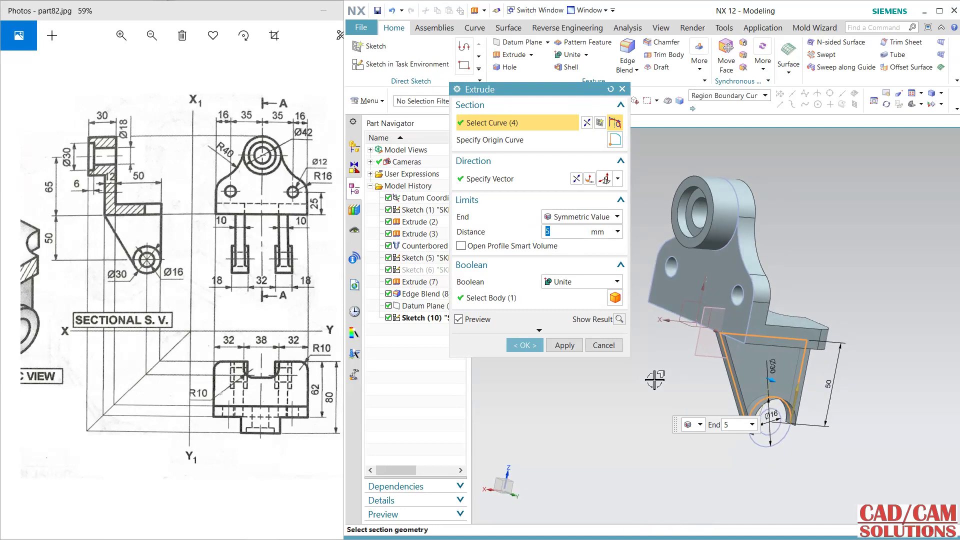
pyautogui.click(565, 345)
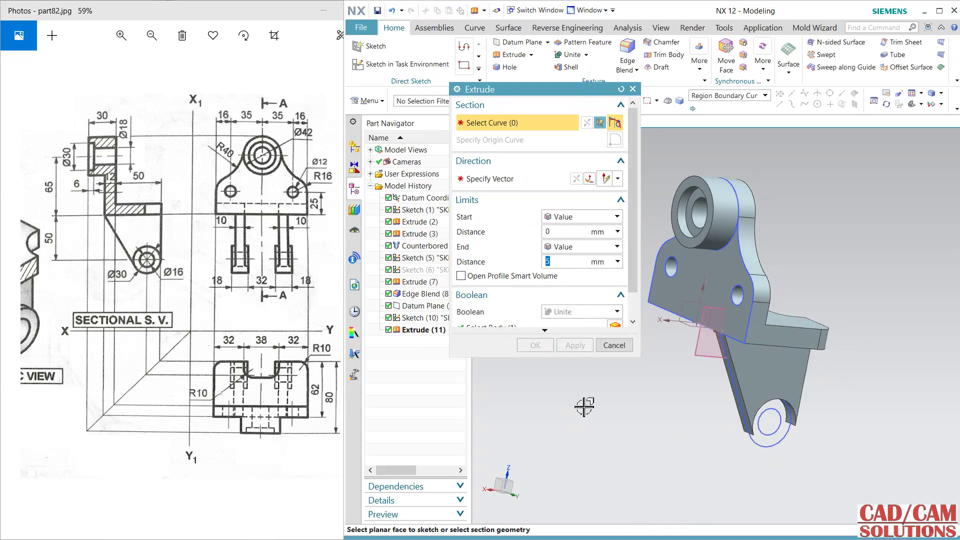
# Extrude the Ø30 boss circle symmetrically 9 mm, united with the part
pyautogui.click(767, 450)
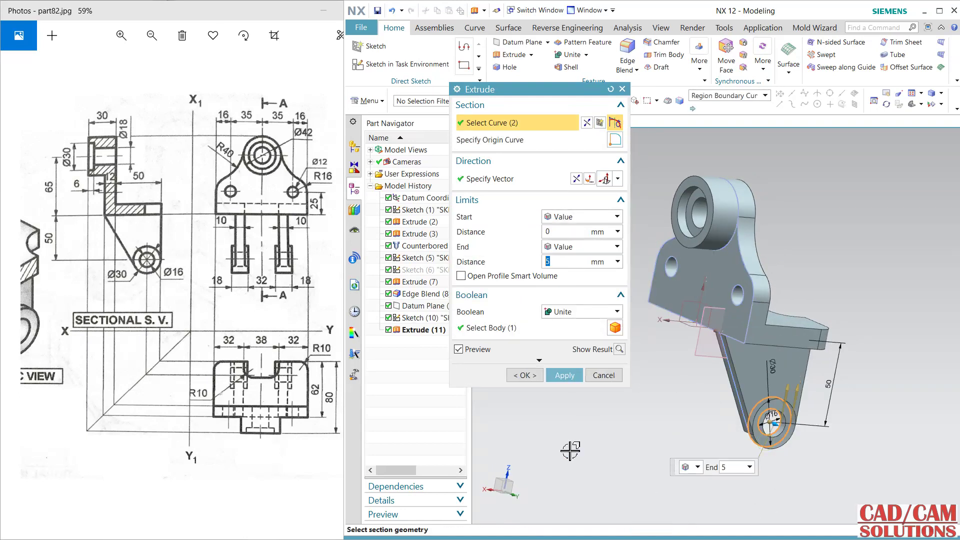
pyautogui.click(552, 248)
pyautogui.click(558, 273)
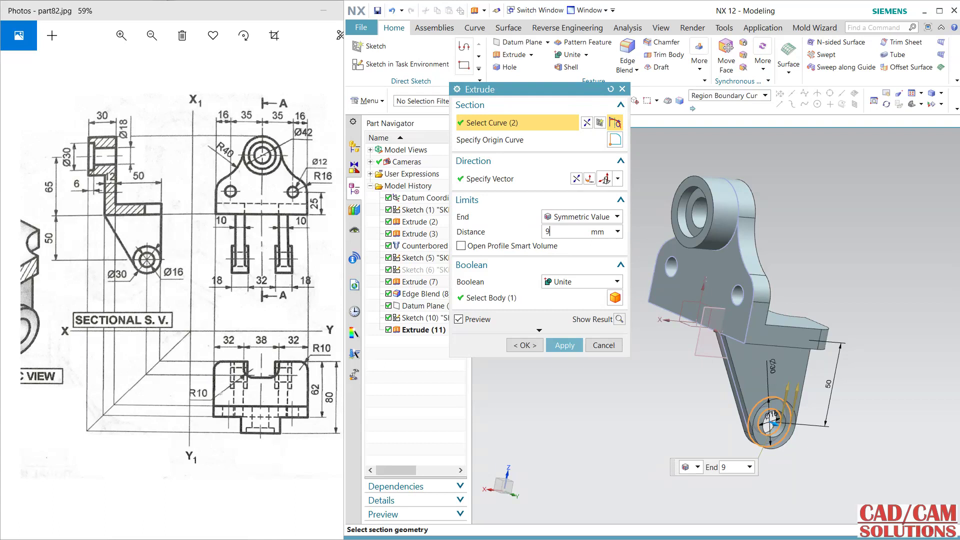
pyautogui.write('9')
pyautogui.press('Return')
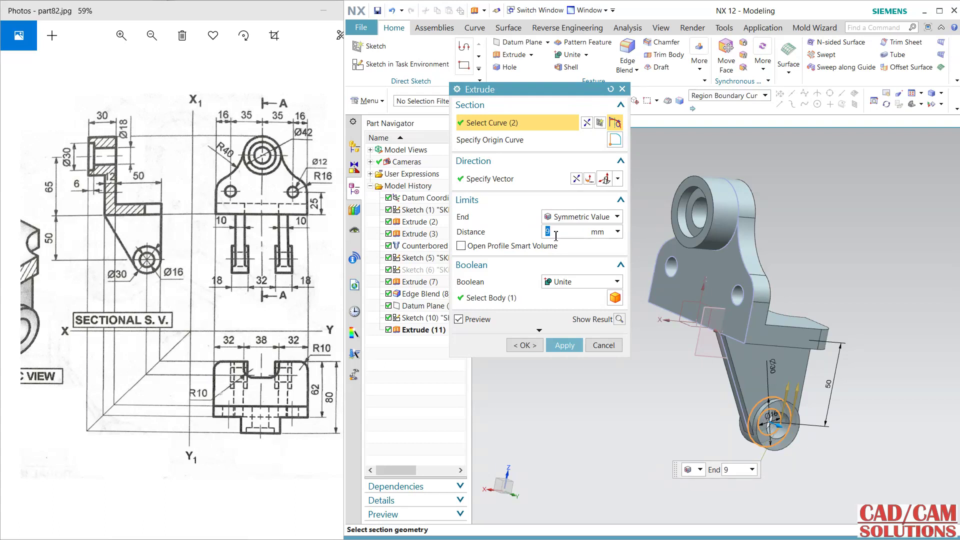
pyautogui.click(565, 345)
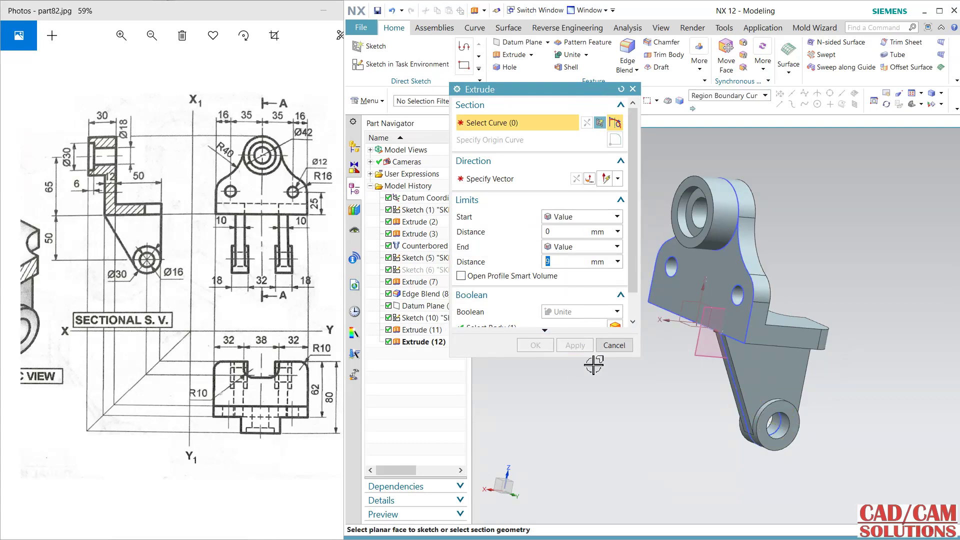
pyautogui.click(614, 345)
pyautogui.moveTo(640, 398); pyautogui.dragTo(643, 411, button='middle')
# Mirror Extrude (11) and Extrude (12) across the XZ datum plane to create a second arm and boss
pyautogui.click(423, 339)
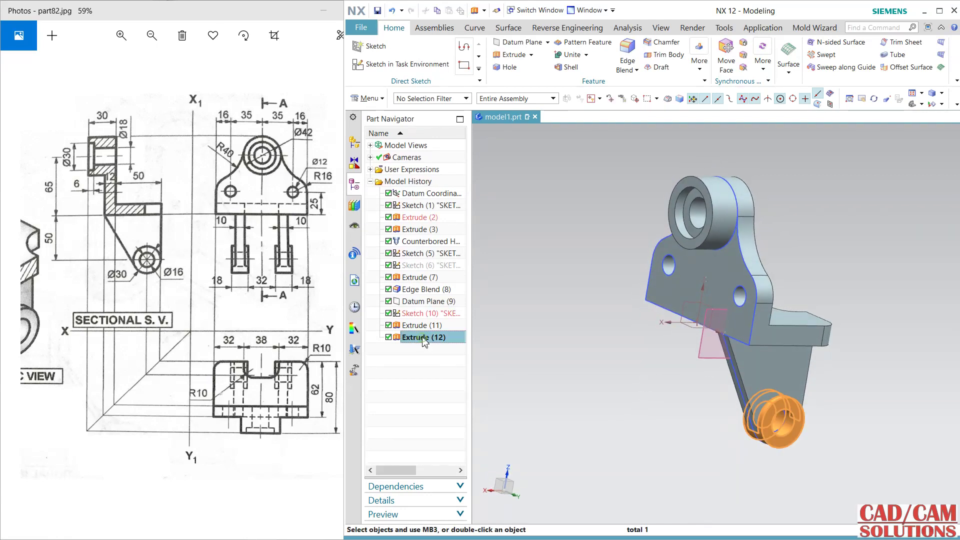
pyautogui.keyDown('ctrl'); pyautogui.click(423, 326); pyautogui.keyUp('ctrl')
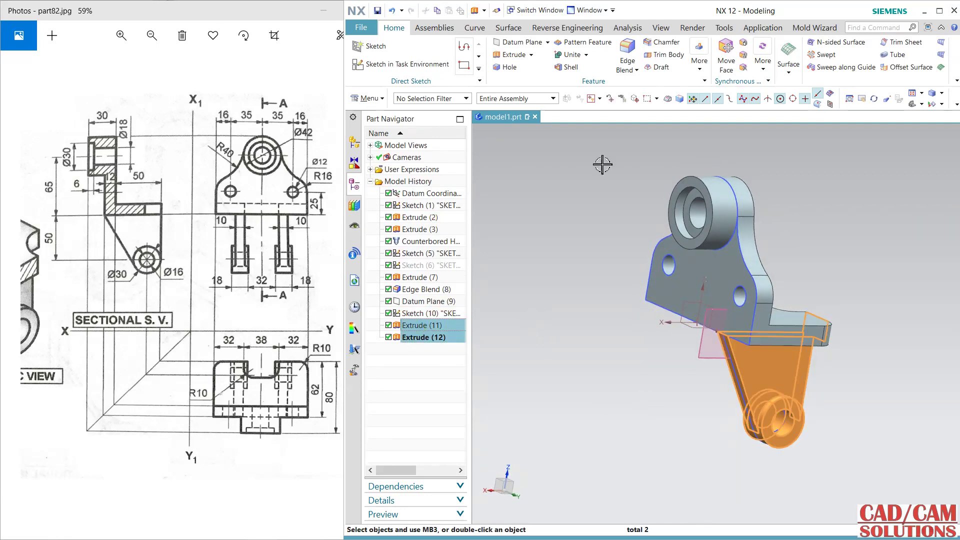
pyautogui.click(707, 72)
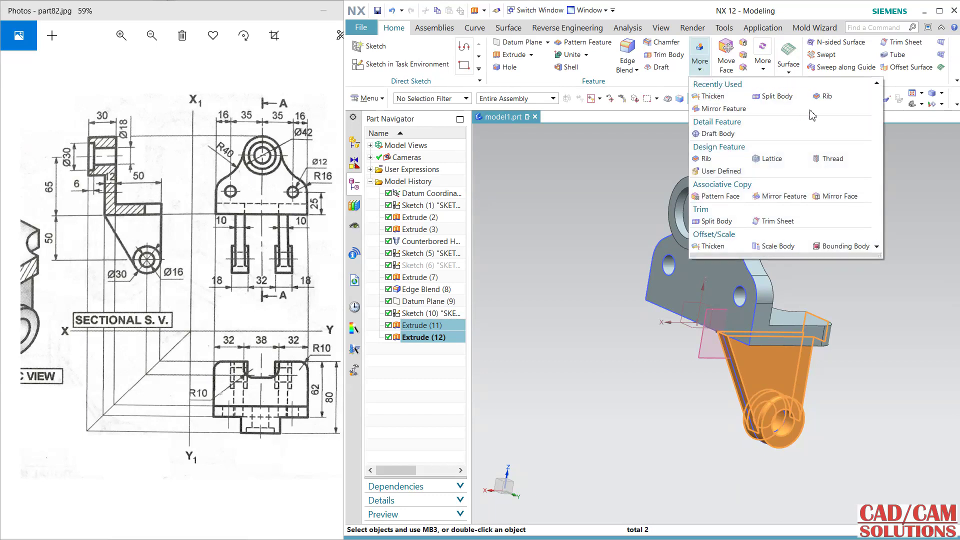
pyautogui.click(781, 196)
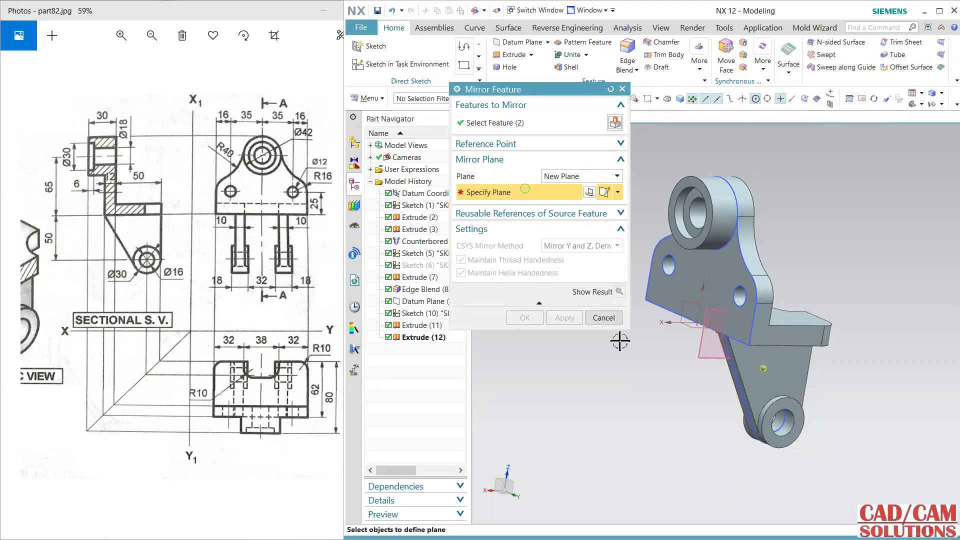
pyautogui.click(688, 317)
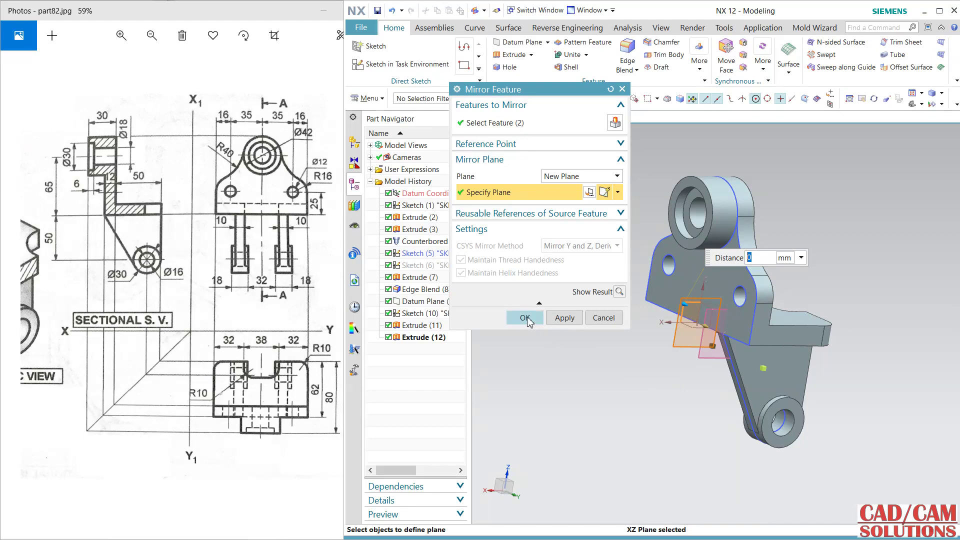
pyautogui.click(525, 319)
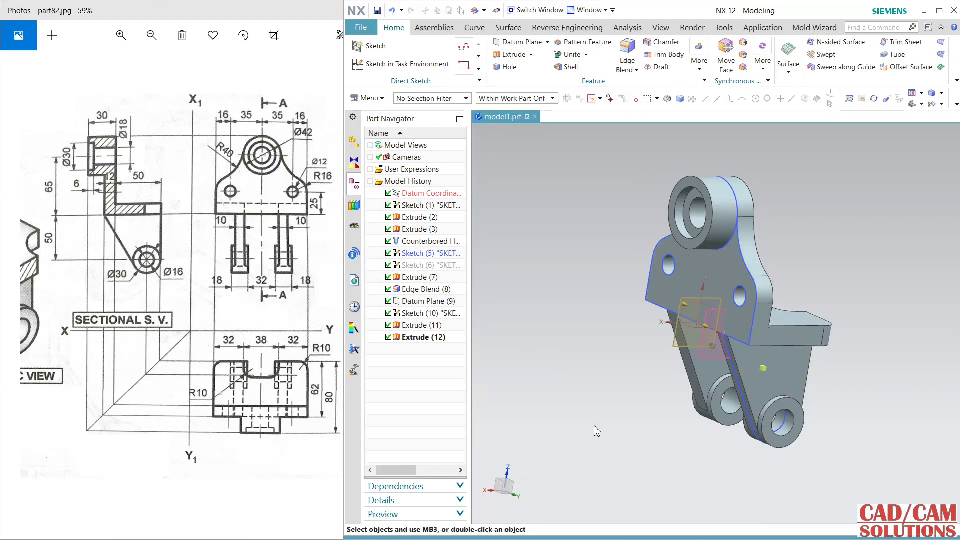
pyautogui.moveTo(615, 386); pyautogui.dragTo(620, 384, button='middle')
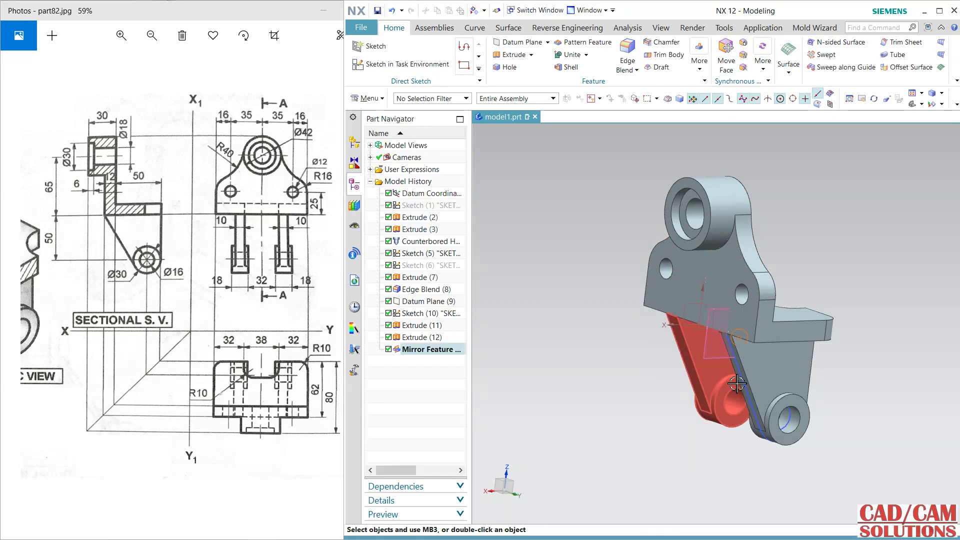
# Hide Datum Plane (9) and Sketch (10), and compare the part with the drawing's sectional isometric view
pyautogui.doubleClick(709, 351)
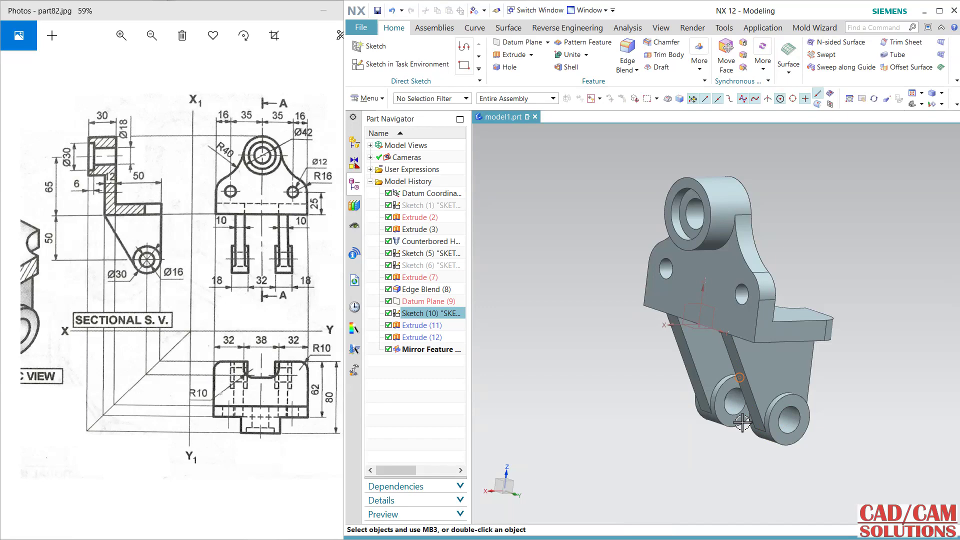
pyautogui.moveTo(630, 376)
pyautogui.mouseDown(button='middle')
pyautogui.moveTo(653, 384)
pyautogui.moveTo(630, 345)
pyautogui.moveTo(568, 392)
pyautogui.moveTo(560, 386)
pyautogui.moveTo(636, 357)
pyautogui.moveTo(628, 341)
pyautogui.moveTo(619, 355)
pyautogui.moveTo(628, 360)
pyautogui.mouseUp(button='middle')
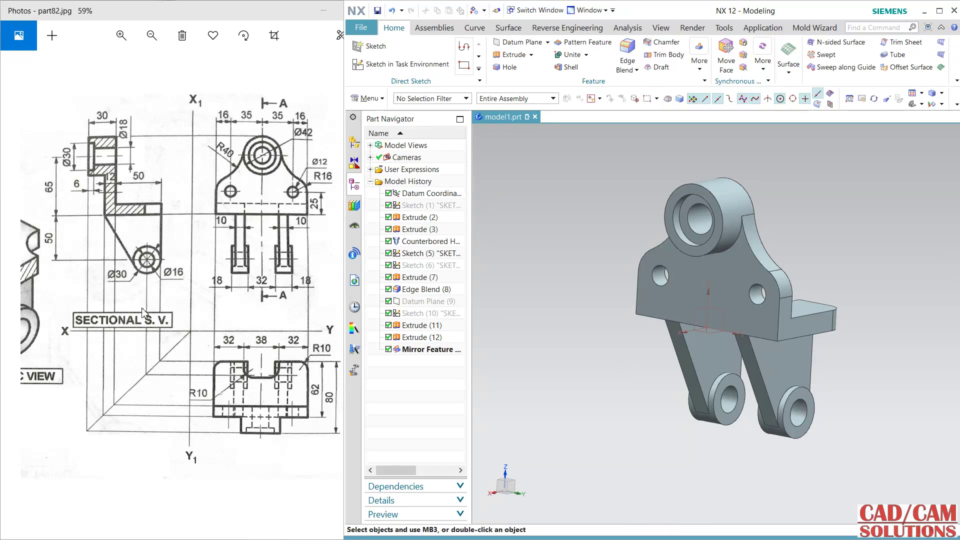
pyautogui.moveTo(24, 299); pyautogui.dragTo(173, 299)
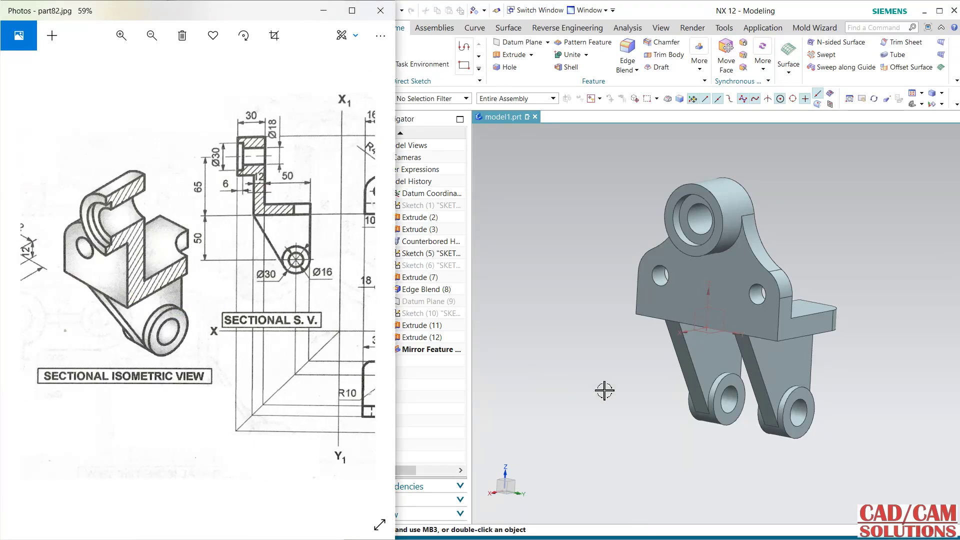
pyautogui.moveTo(604, 390); pyautogui.dragTo(619, 369, button='middle')
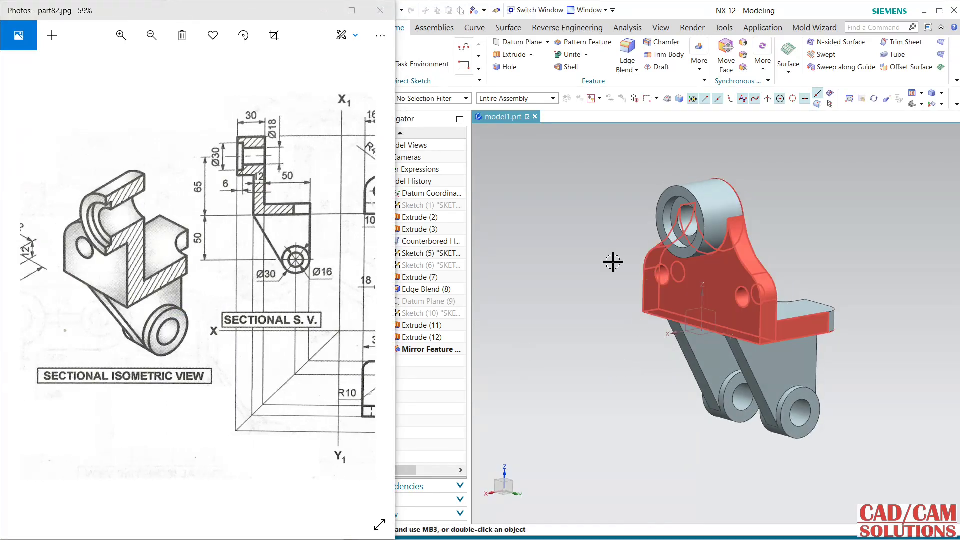
pyautogui.click(661, 28)
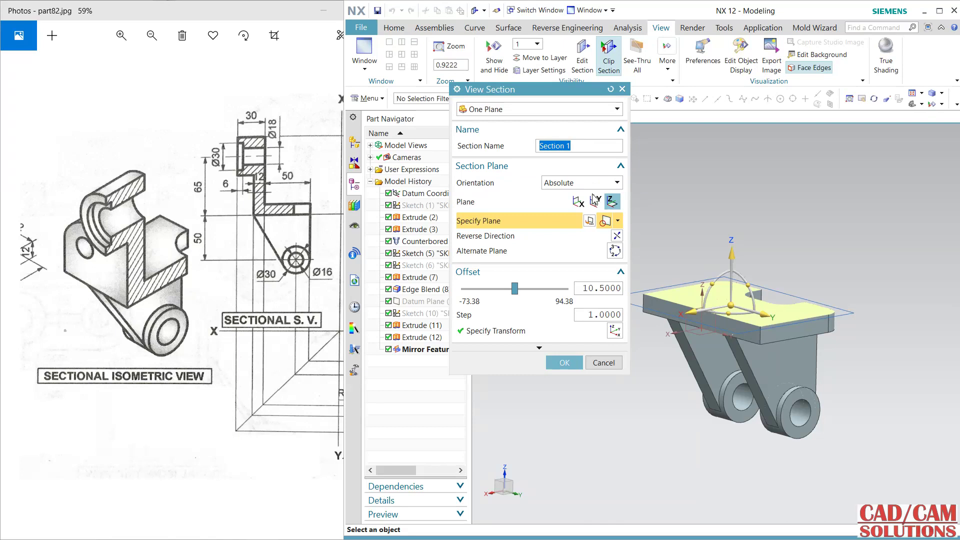
# Check a Y-plane clip section, close it, and hide the datum coordinate system
pyautogui.click(595, 202)
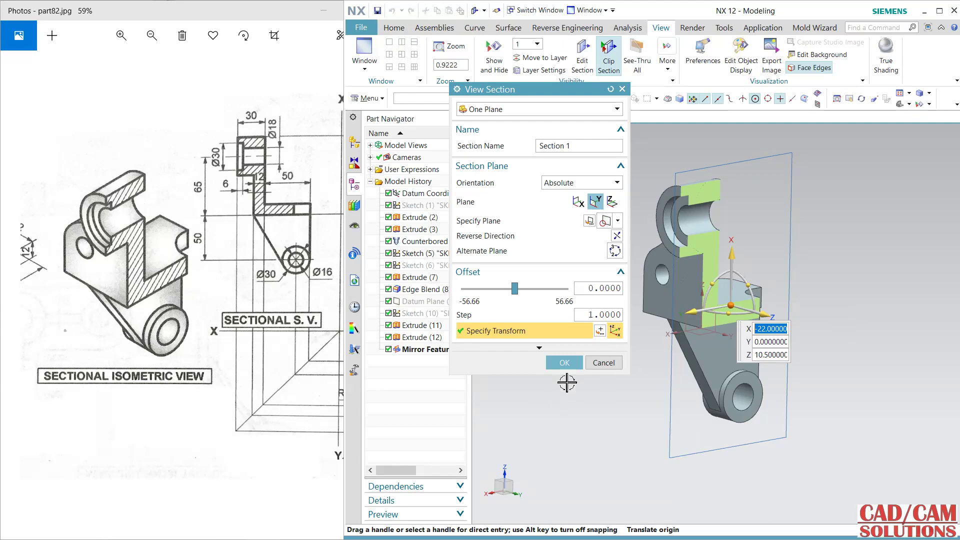
pyautogui.click(604, 363)
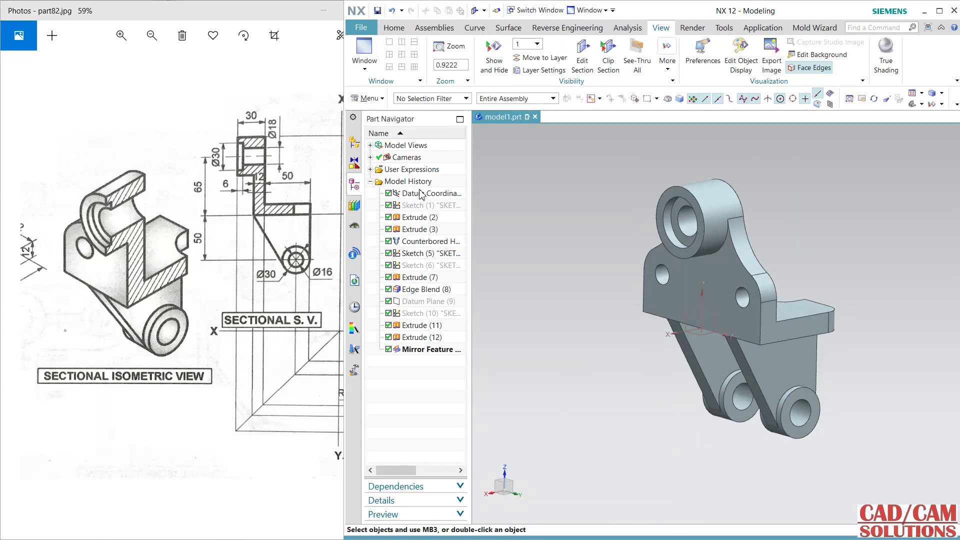
pyautogui.rightClick(423, 193)
pyautogui.click(487, 236)
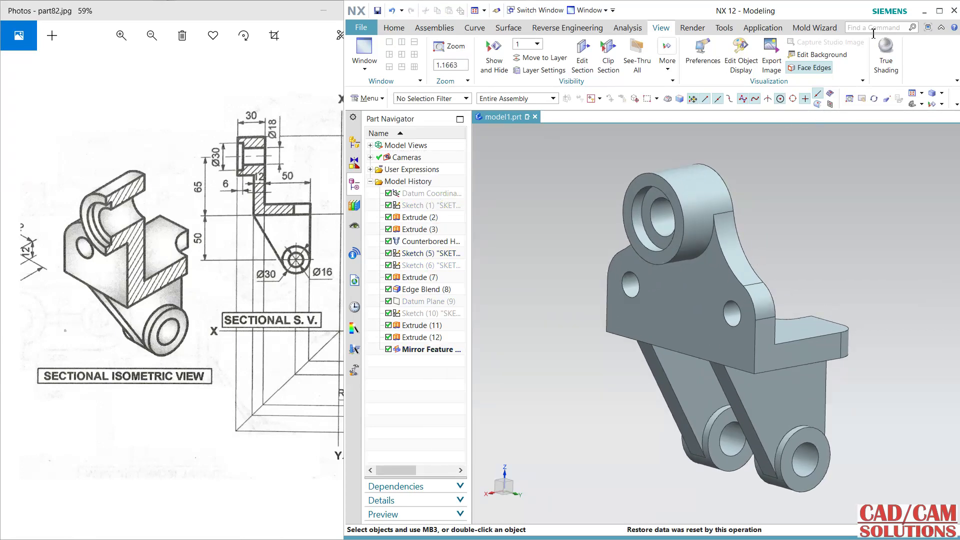
# Maximize the window, turn on True Shading, and apply a bronze global material after trying black and green
pyautogui.click(944, 9)
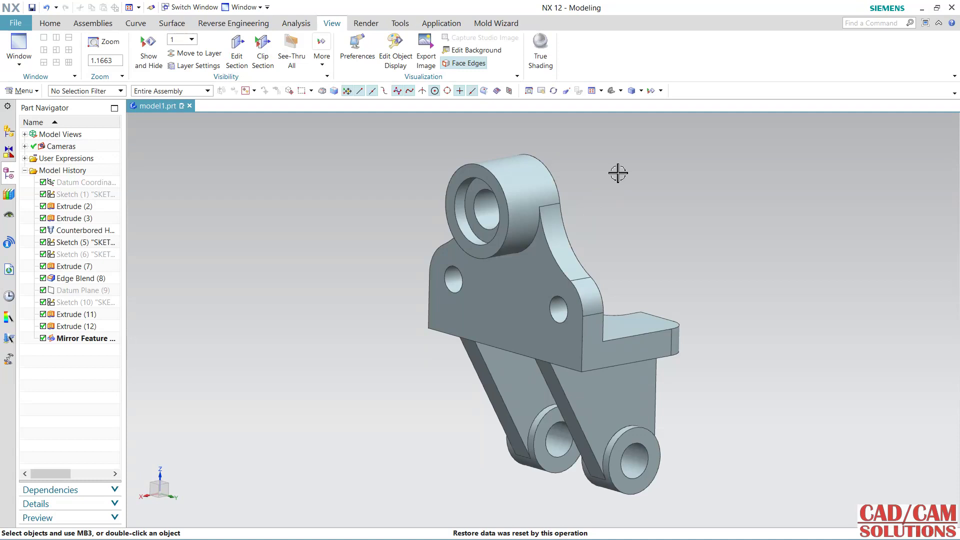
pyautogui.click(540, 41)
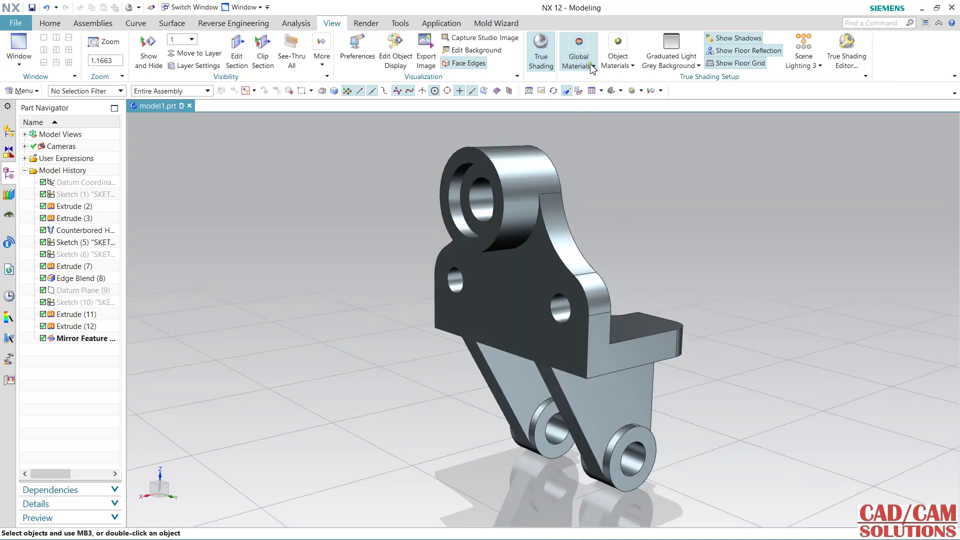
pyautogui.click(579, 52)
pyautogui.click(646, 114)
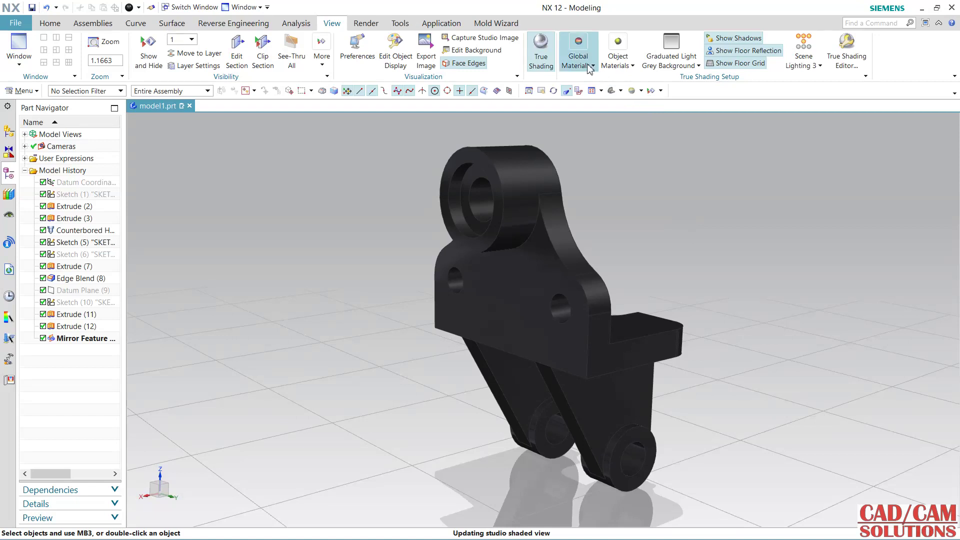
pyautogui.click(578, 52)
pyautogui.click(606, 102)
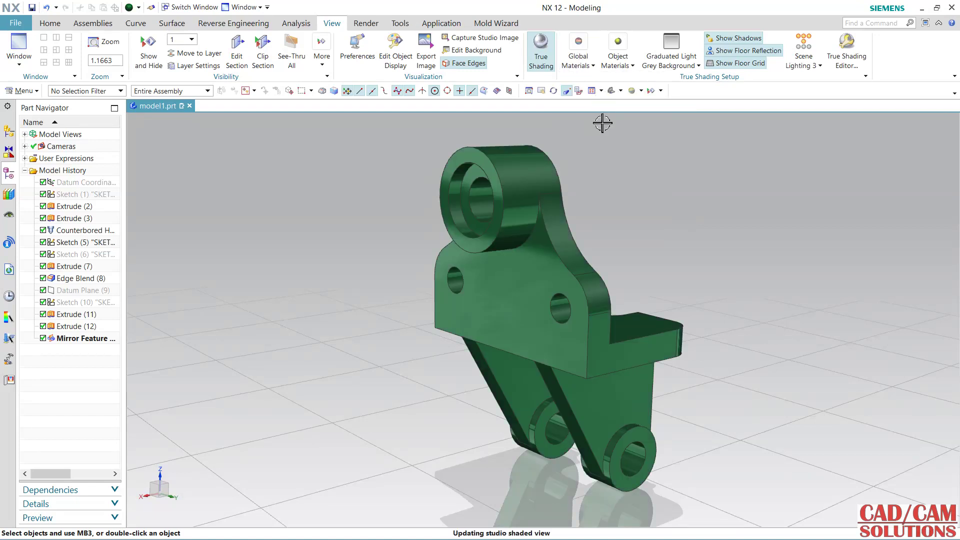
pyautogui.click(579, 53)
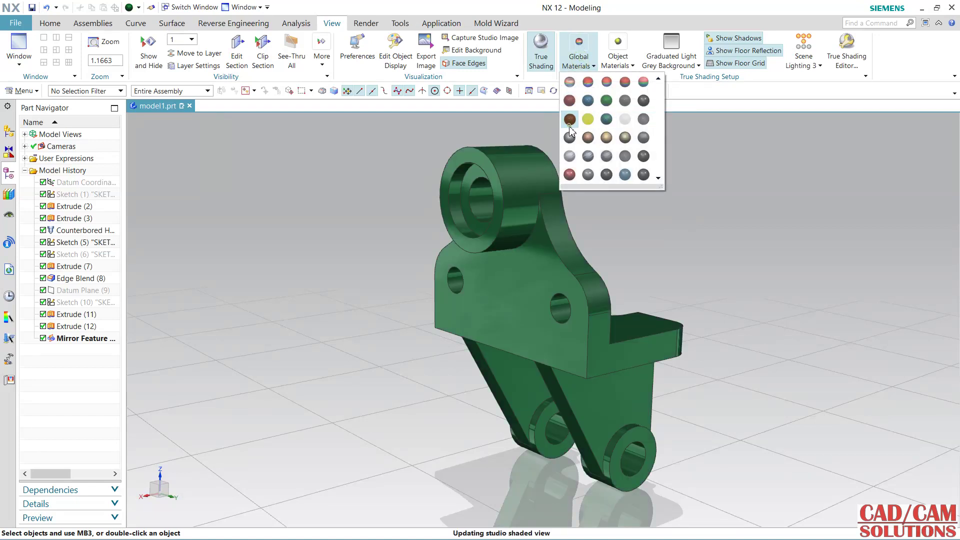
pyautogui.click(570, 120)
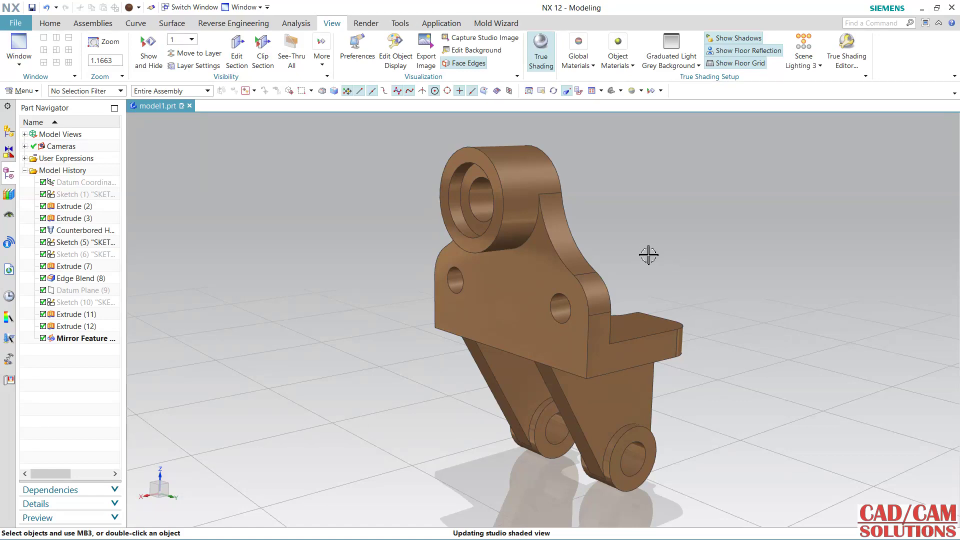
pyautogui.moveTo(649, 255)
pyautogui.mouseDown(button='middle')
pyautogui.moveTo(662, 247)
pyautogui.moveTo(654, 251)
pyautogui.mouseUp(button='middle')
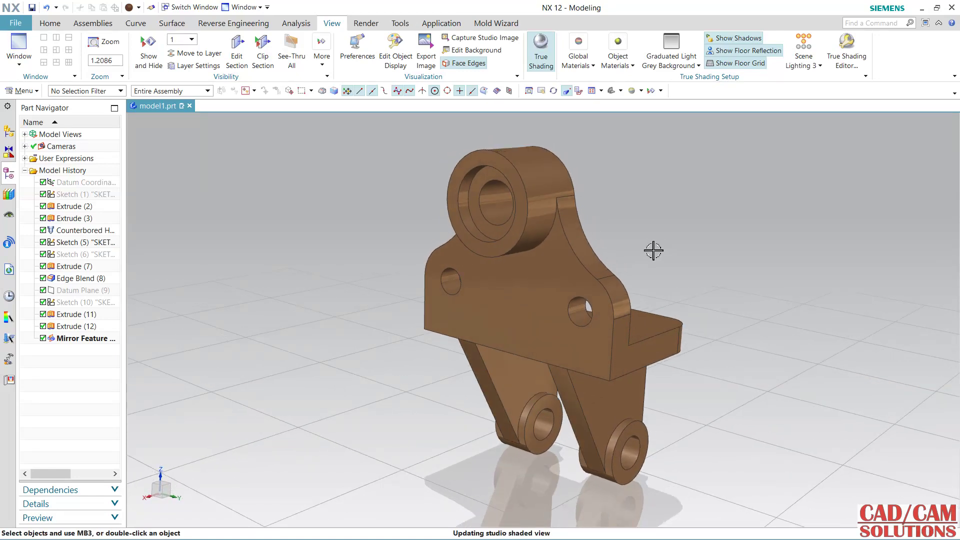